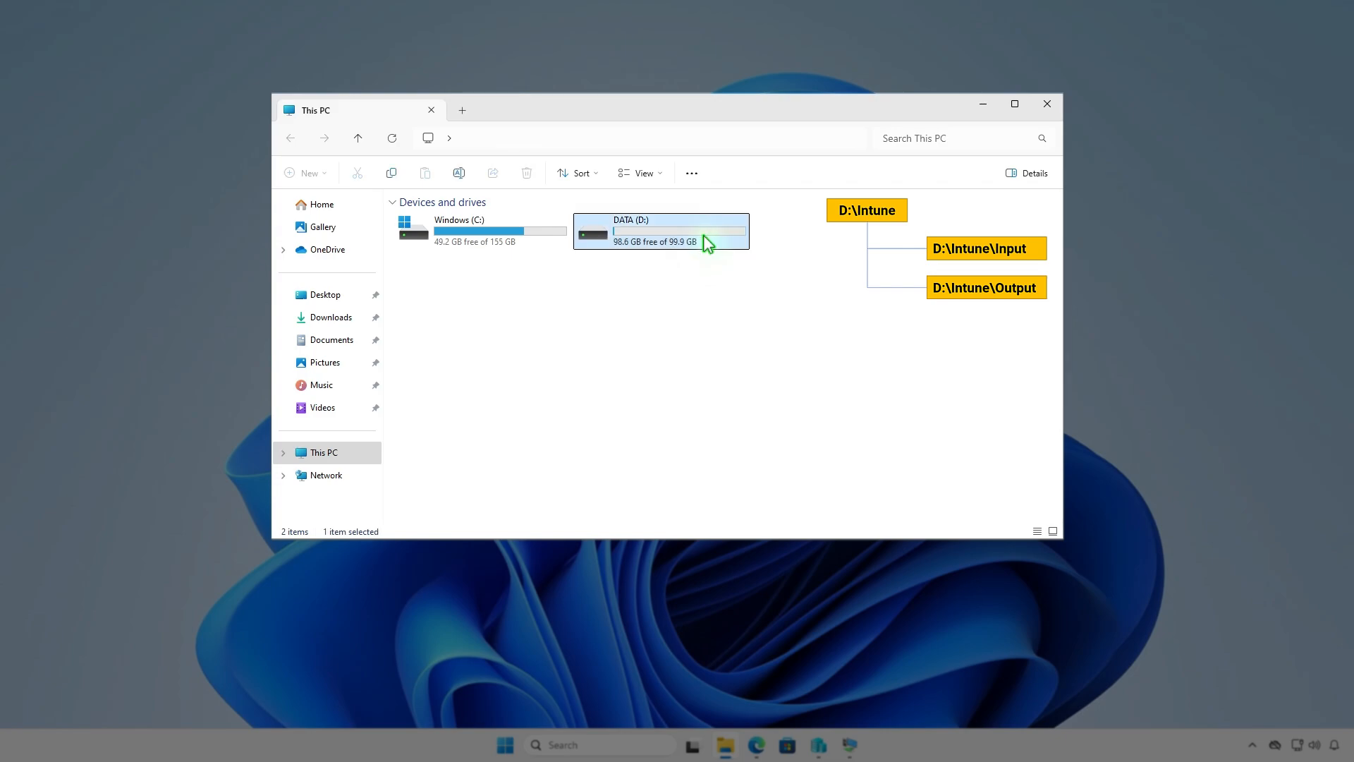
Step: Create a folder named Intune in the root of the DATA (D:) drive
click(317, 174)
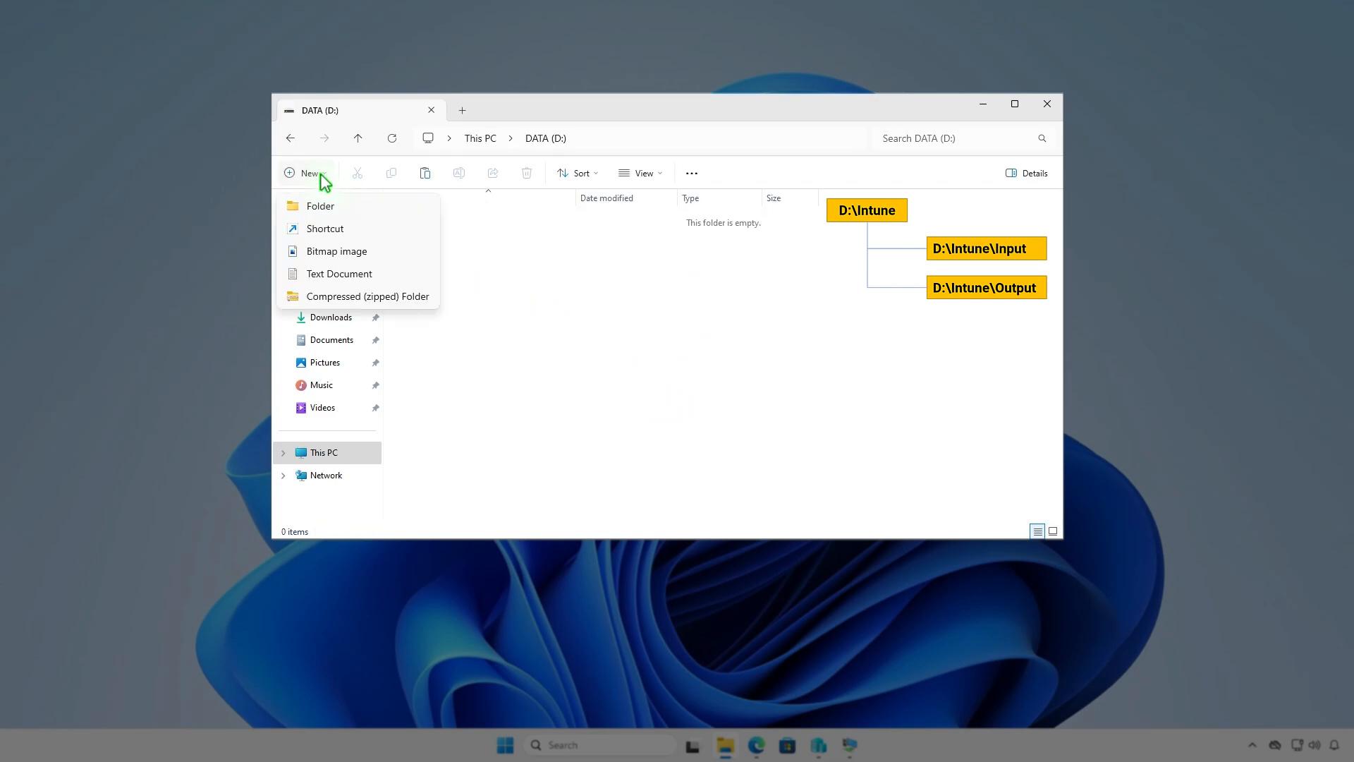
click(346, 205)
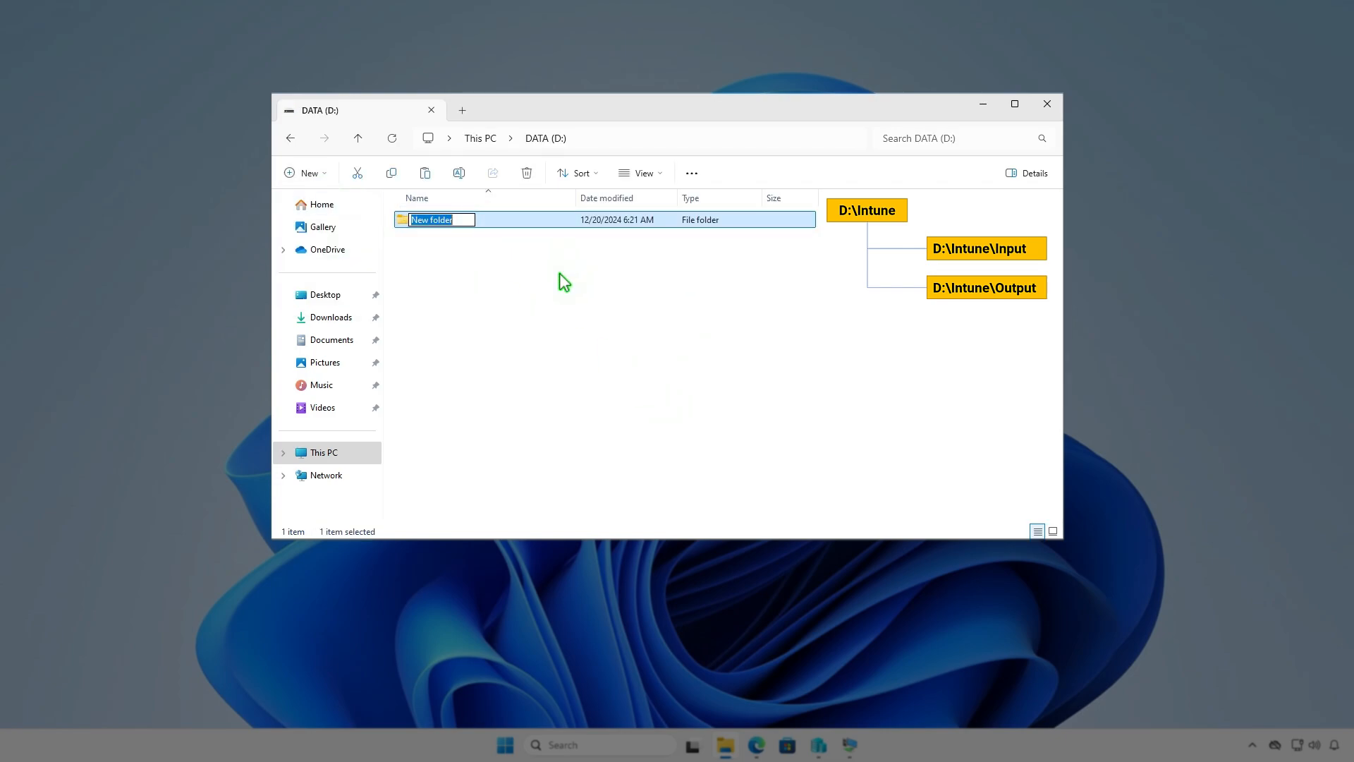
text(Intune)
key(Return)
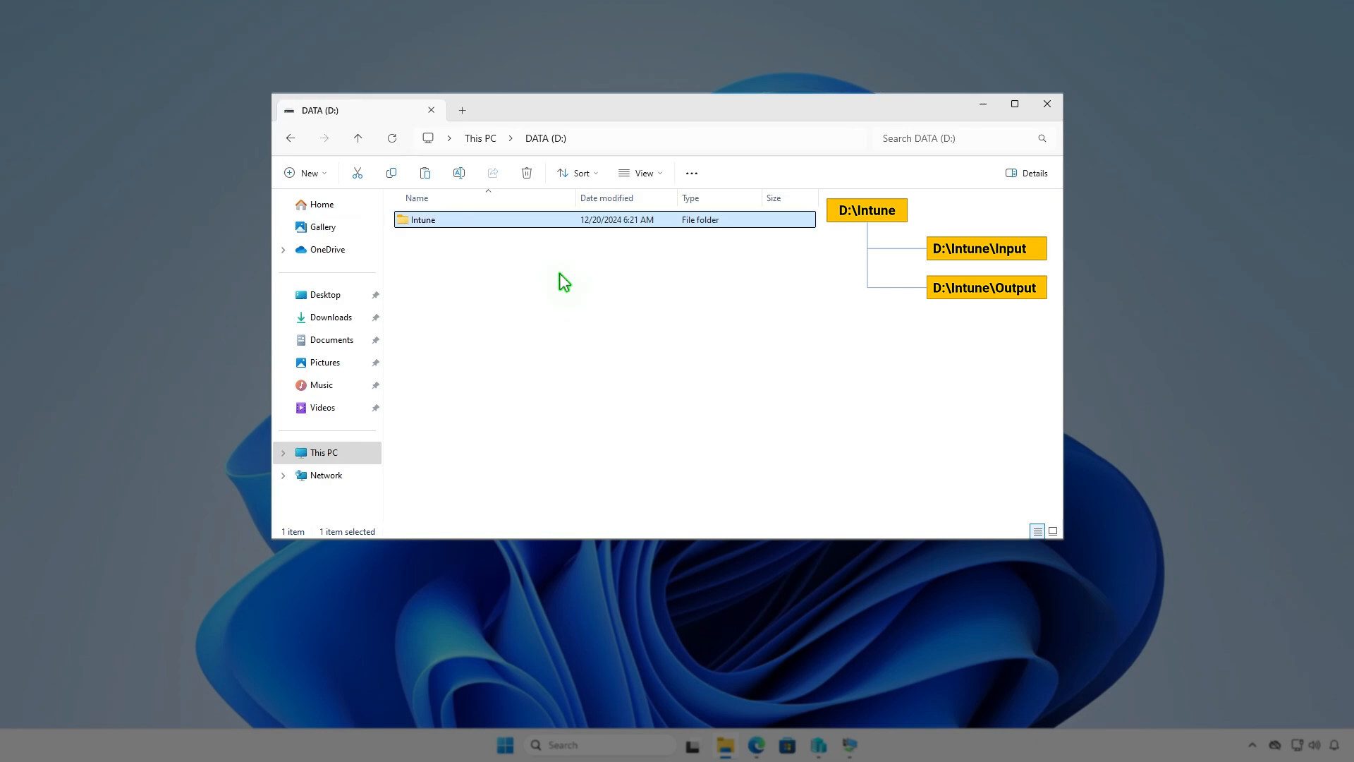
Step: Open the Intune folder and create a subfolder named Input inside it
key(Return)
right_click(559, 274)
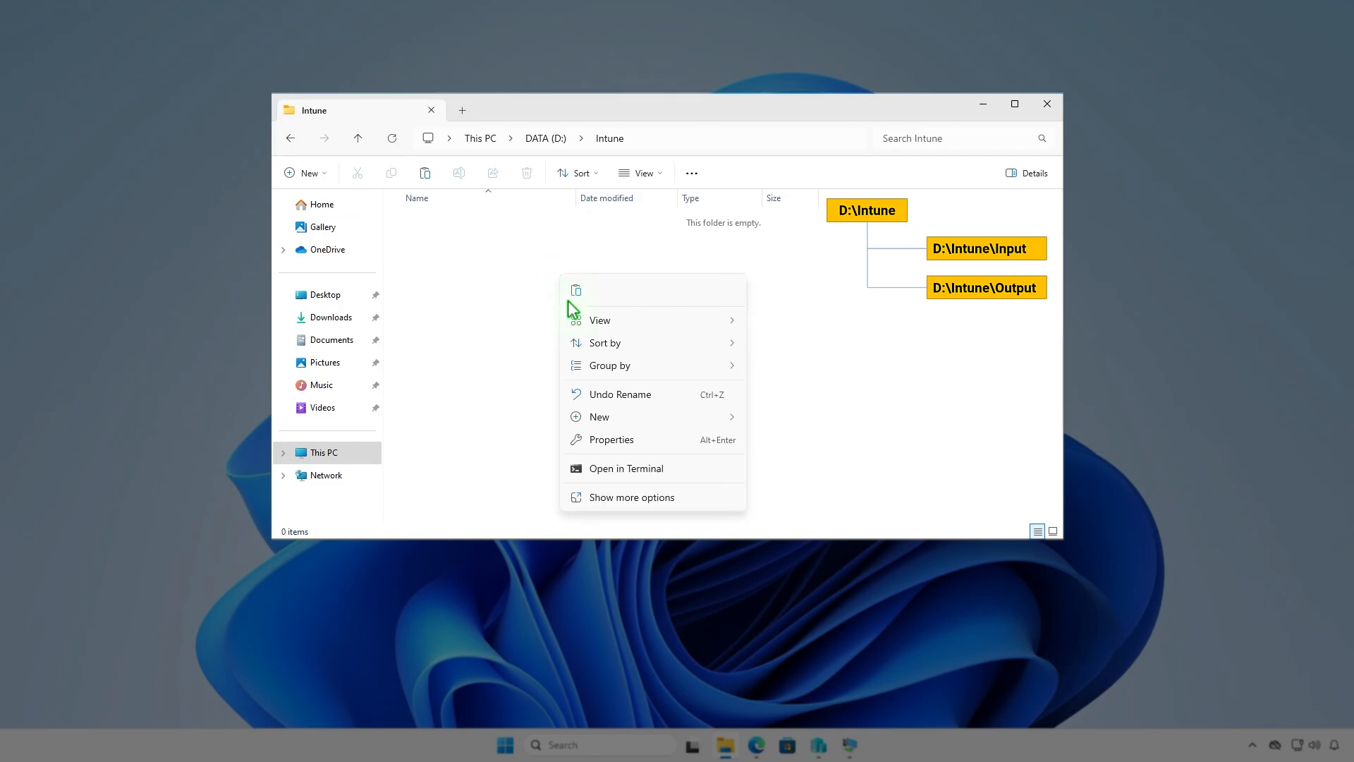
mouse_move(730, 417)
click(790, 416)
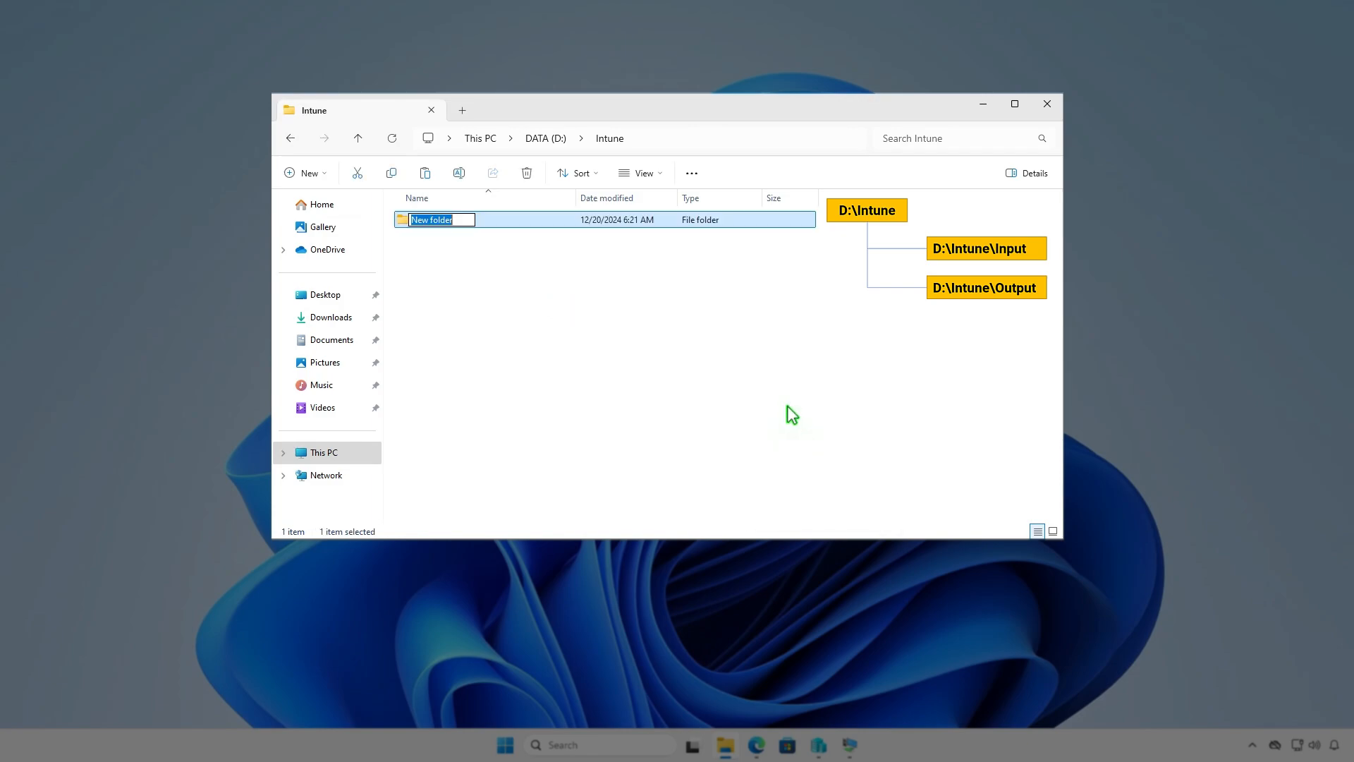
key(BackSpace)
text(Input)
key(Return)
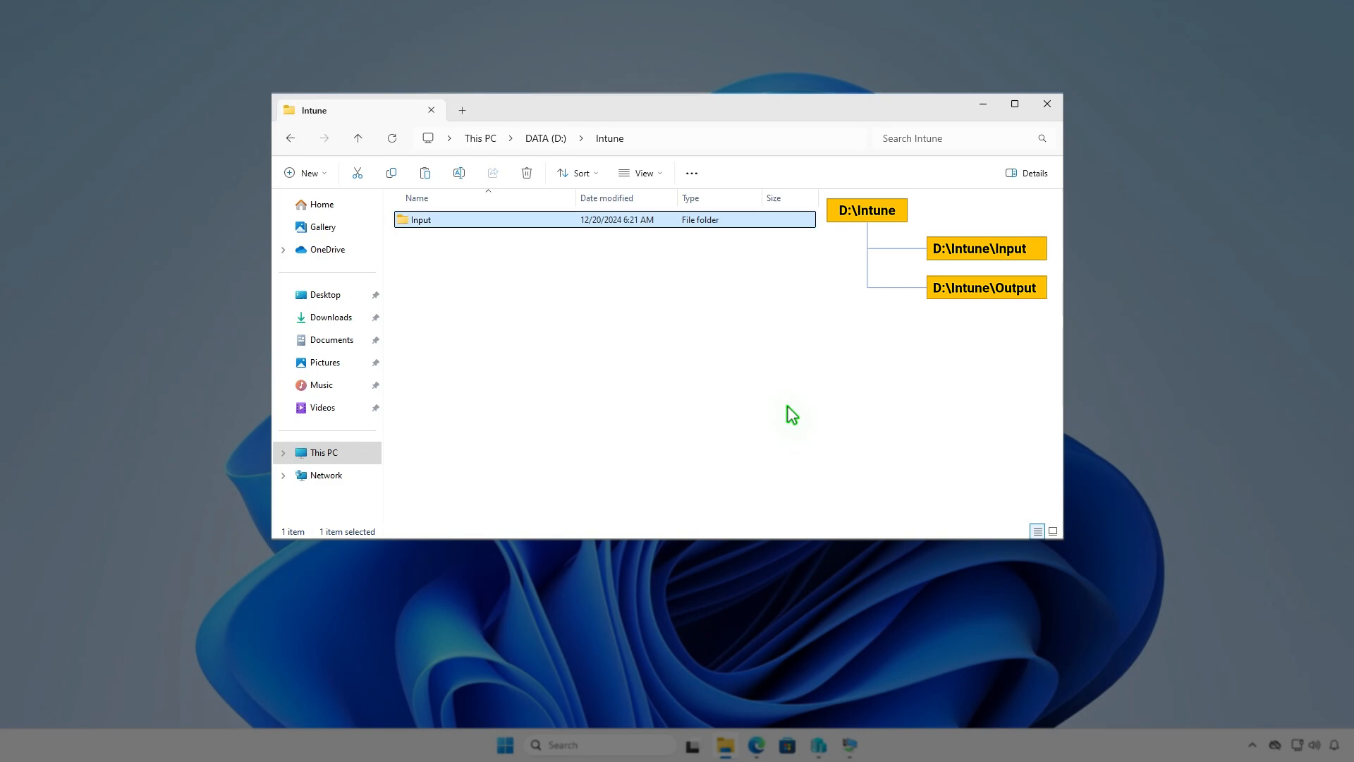
Step: Create a second subfolder named Output in the Intune folder
key(ctrl+shift+n)
text(O)
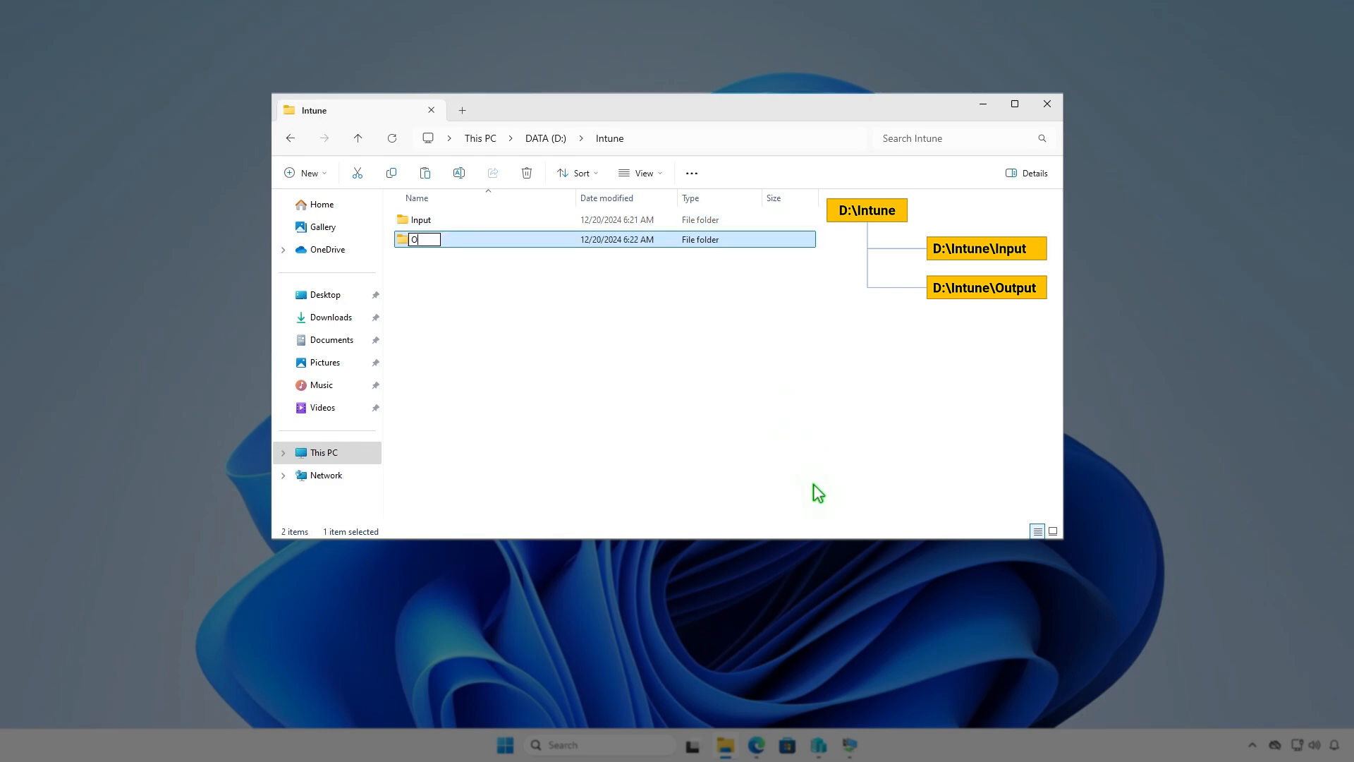
text(utput)
click(735, 381)
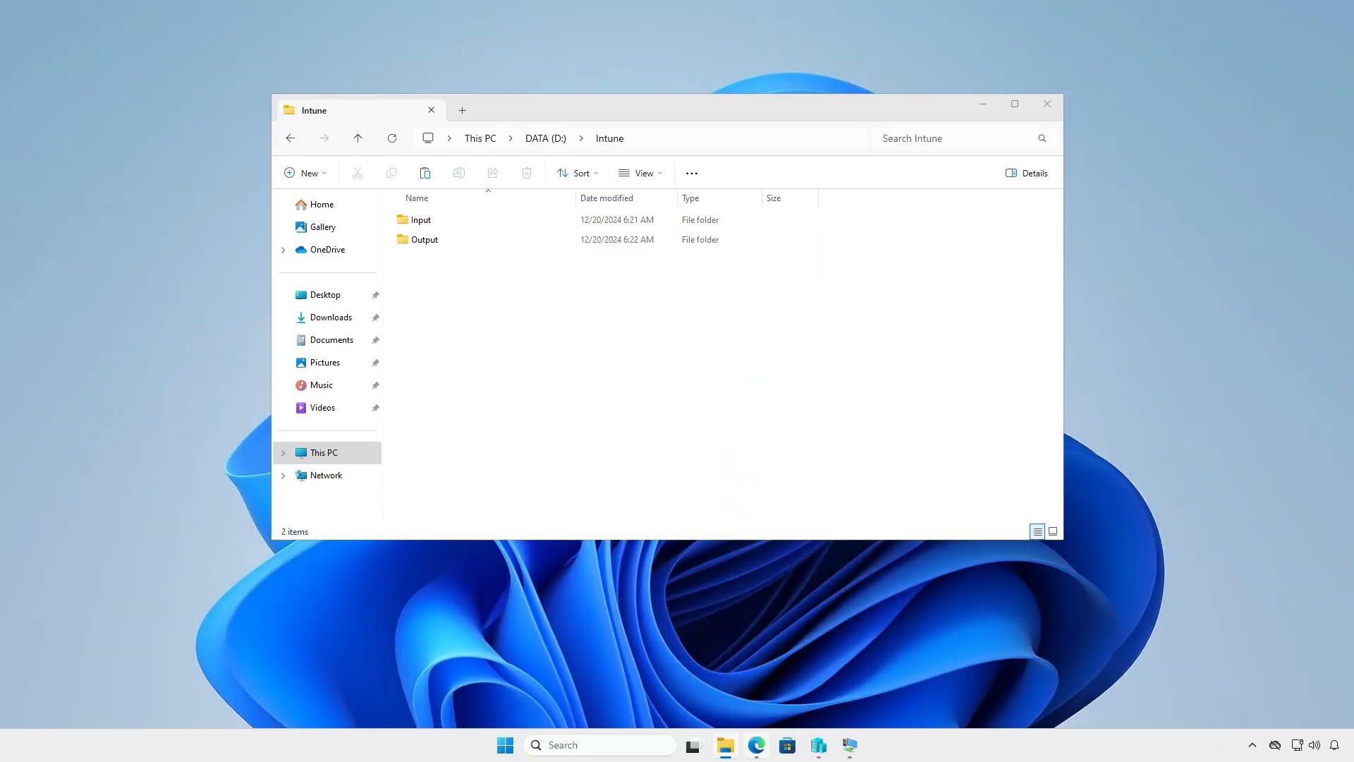
Step: Switch to Microsoft Edge and download the source code zip of the latest Microsoft-Win32-Content-Prep-Tool release from GitHub
click(756, 745)
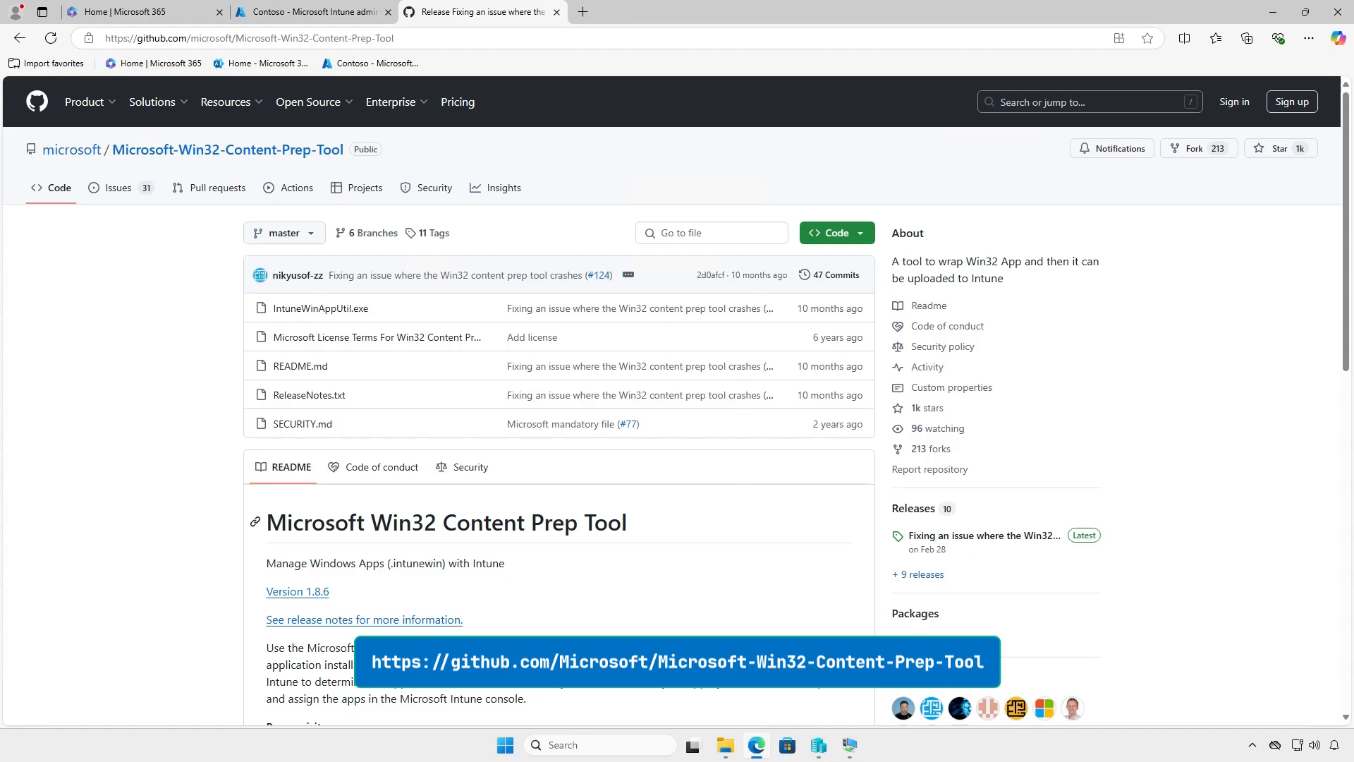
click(1018, 537)
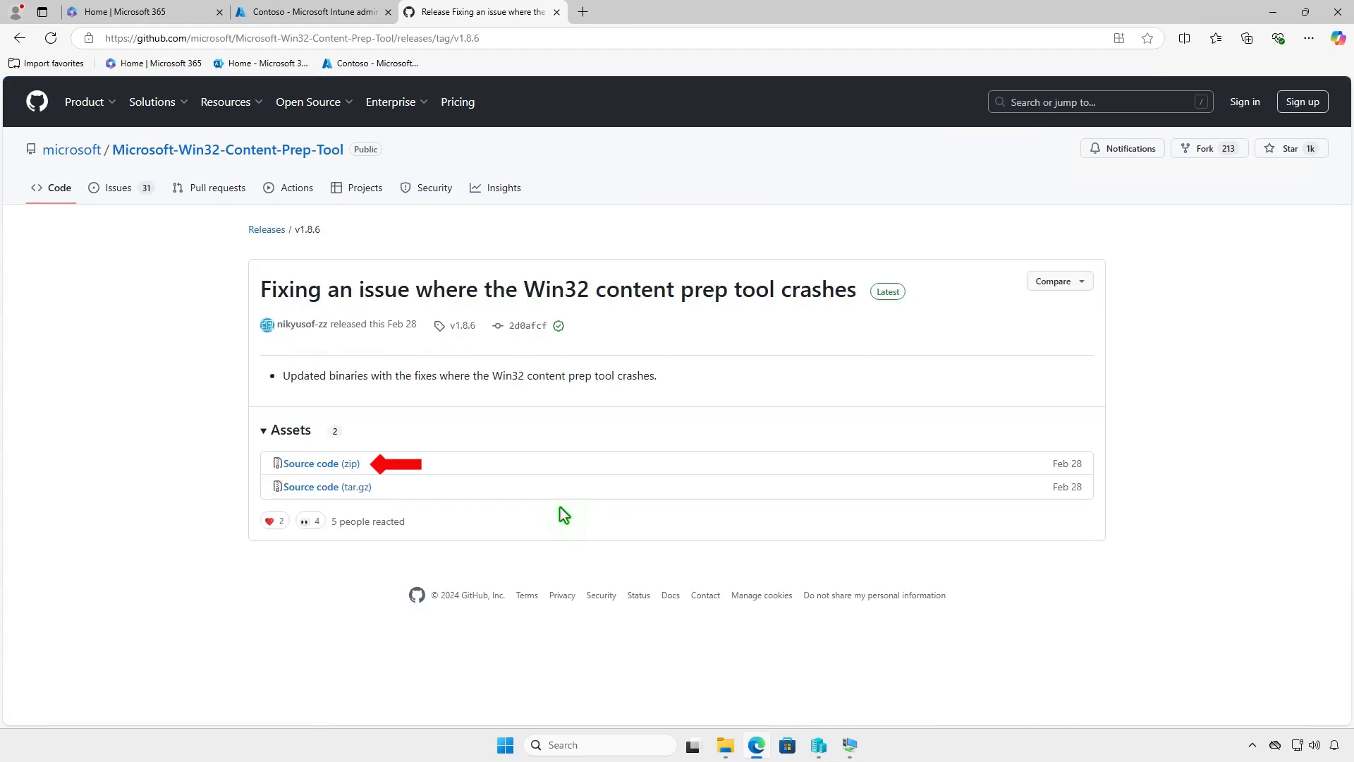
click(351, 465)
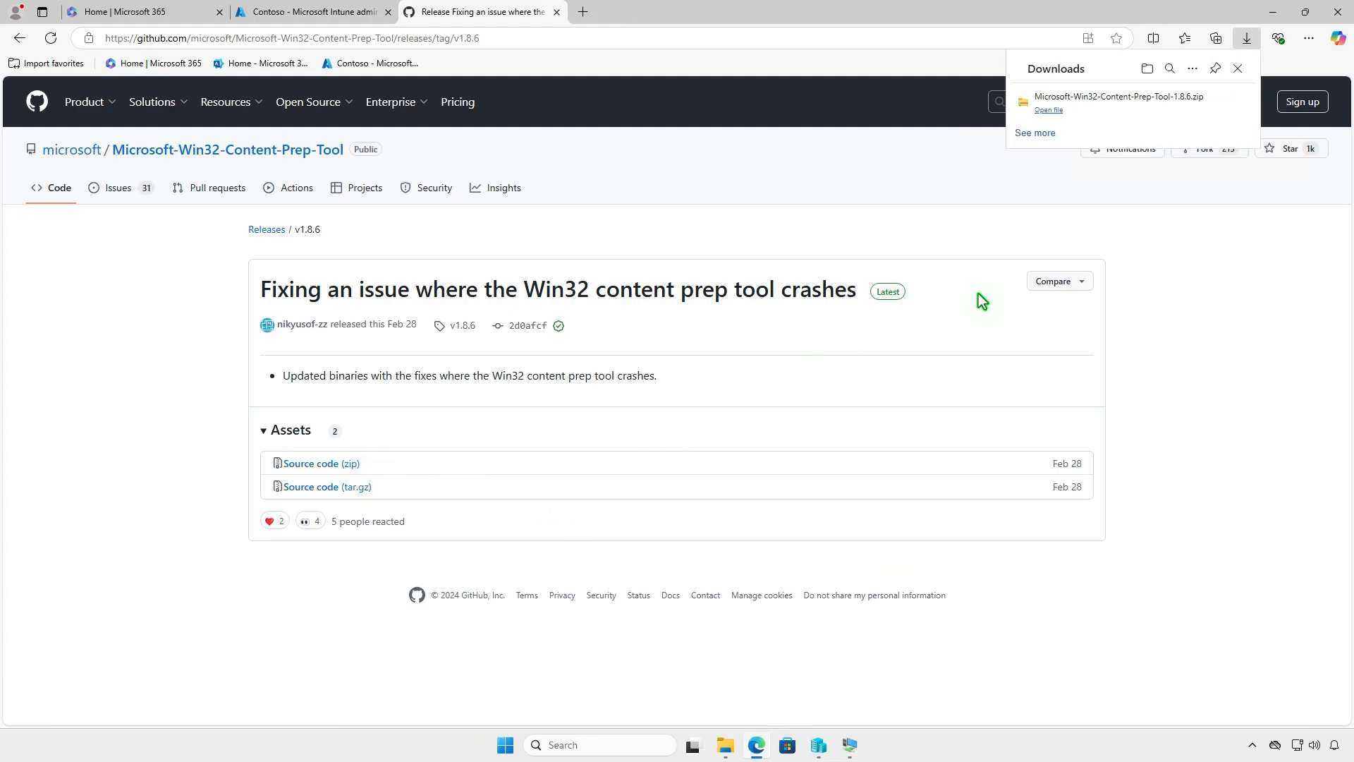
Step: Show the downloaded Microsoft-Win32-Content-Prep-Tool-1.8.6 archive in its folder and extract it to the suggested location
click(1197, 104)
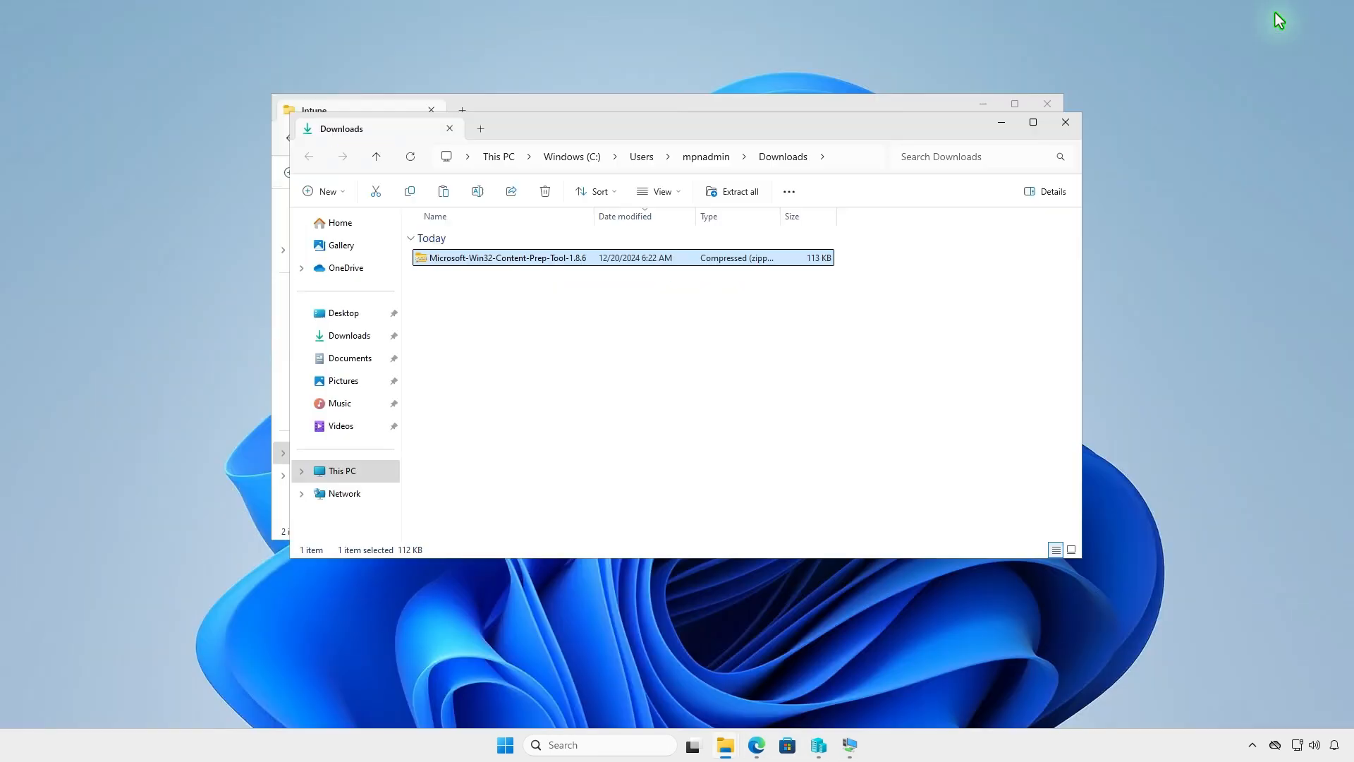
click(1274, 13)
click(740, 194)
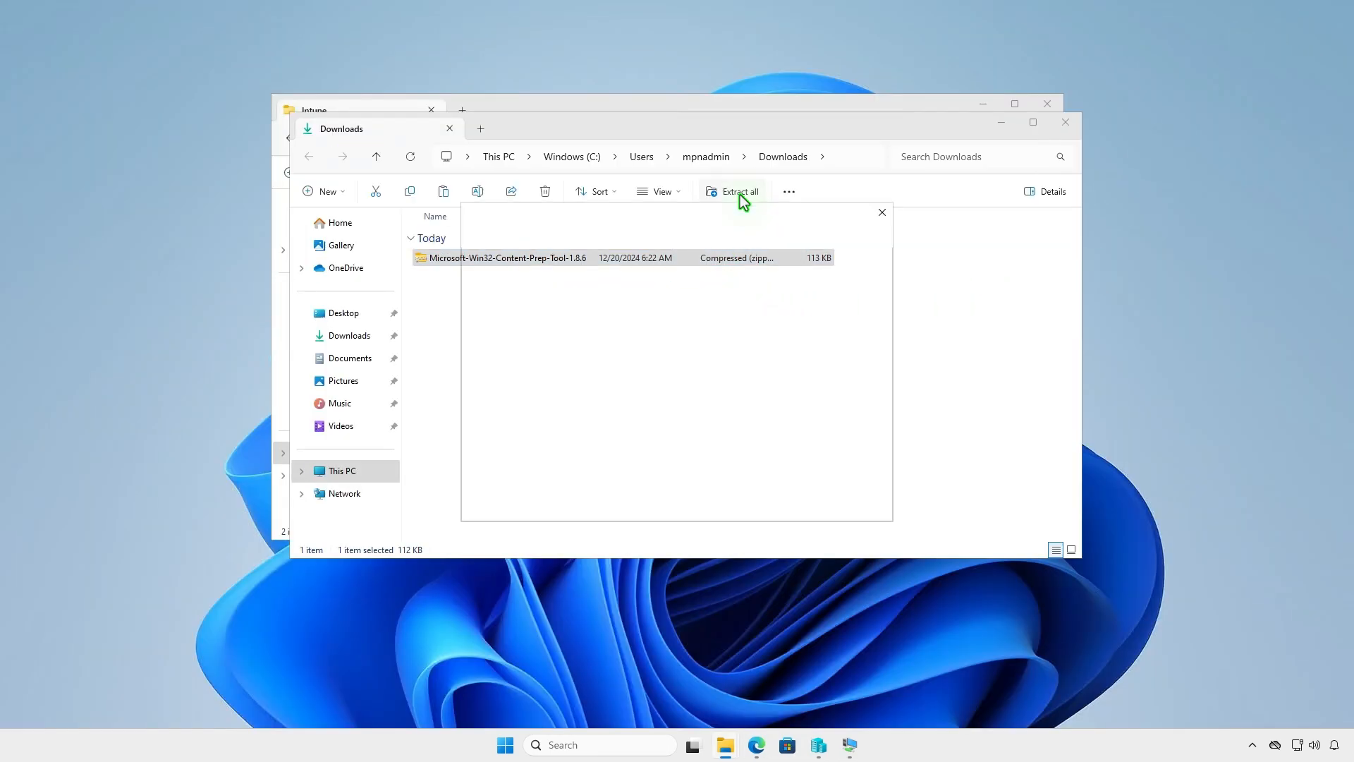
click(793, 507)
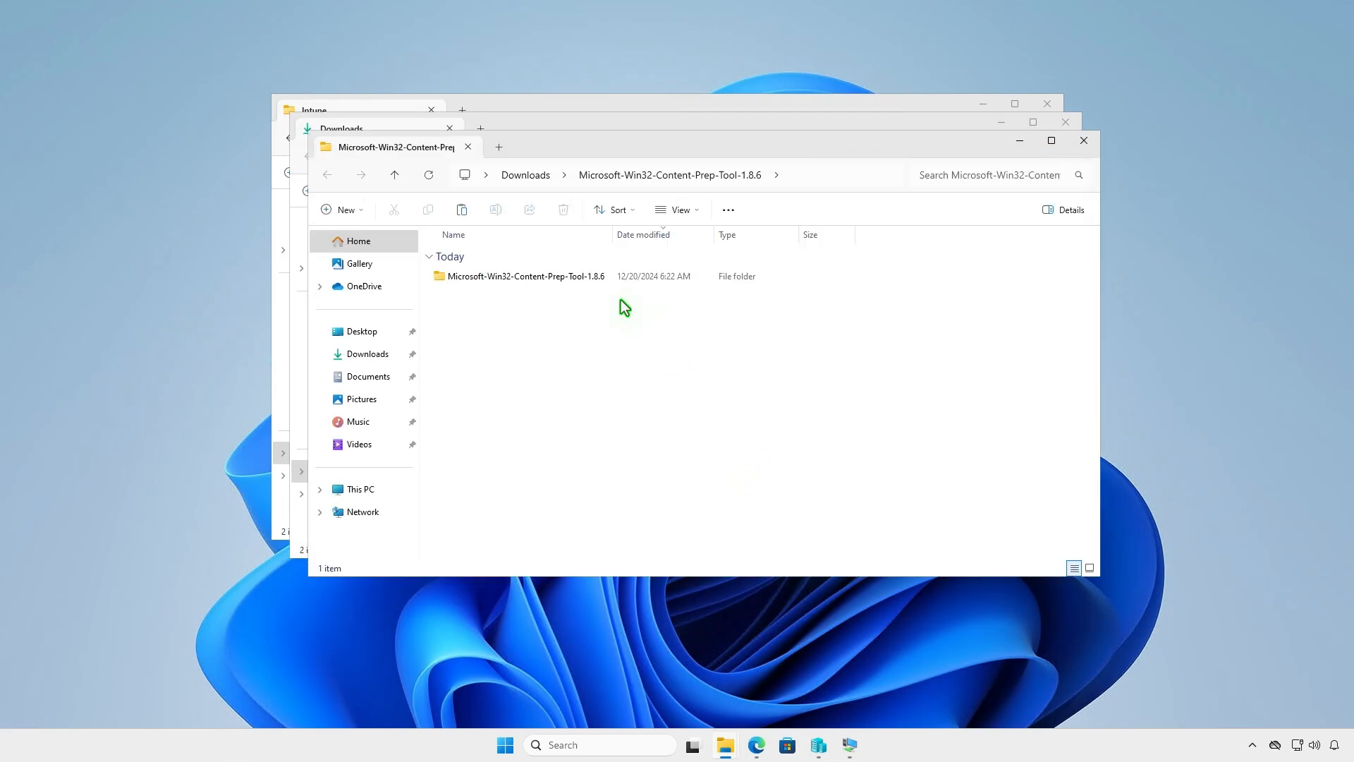
Step: Copy IntuneWinAppUtil from the extracted Microsoft-Win32-Content-Prep-Tool-1.8.6 folder into D:\Intune, closing the two extra folder windows
double_click(604, 278)
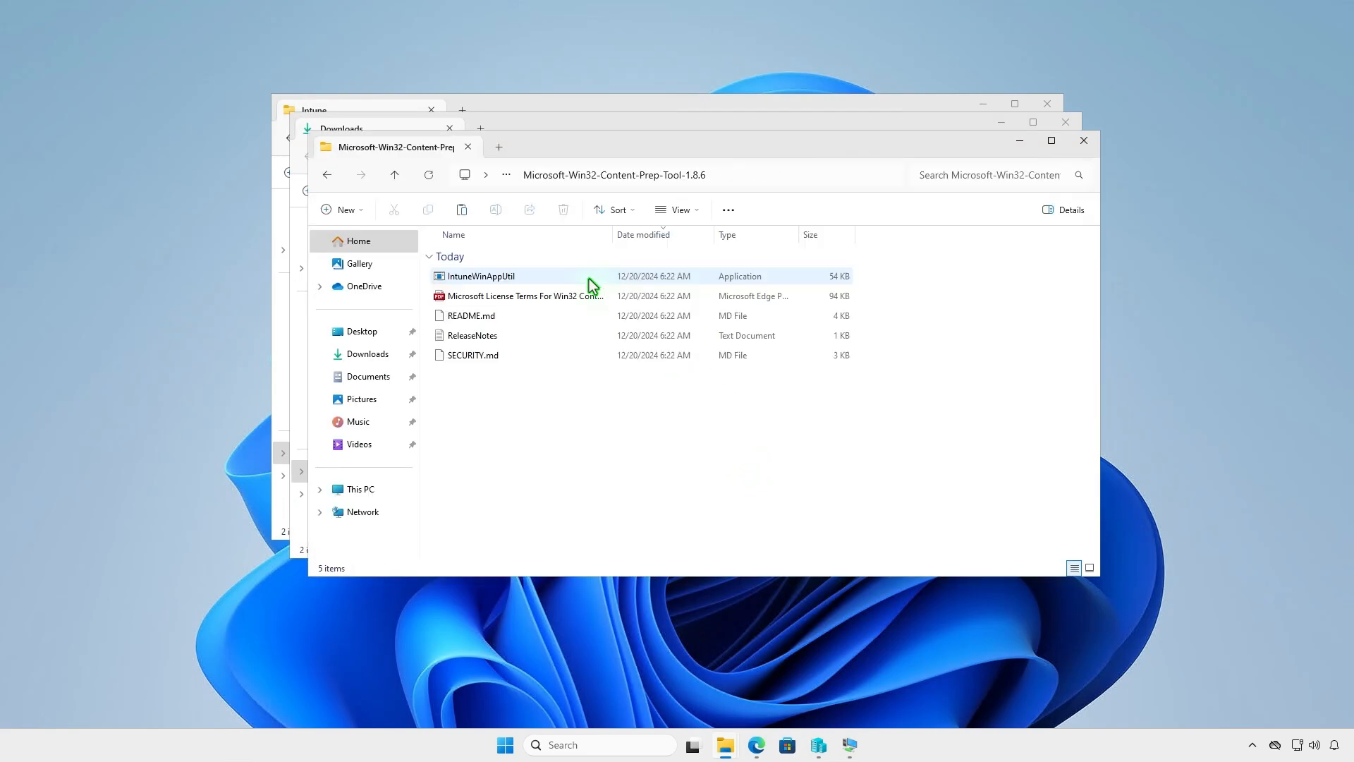
click(541, 276)
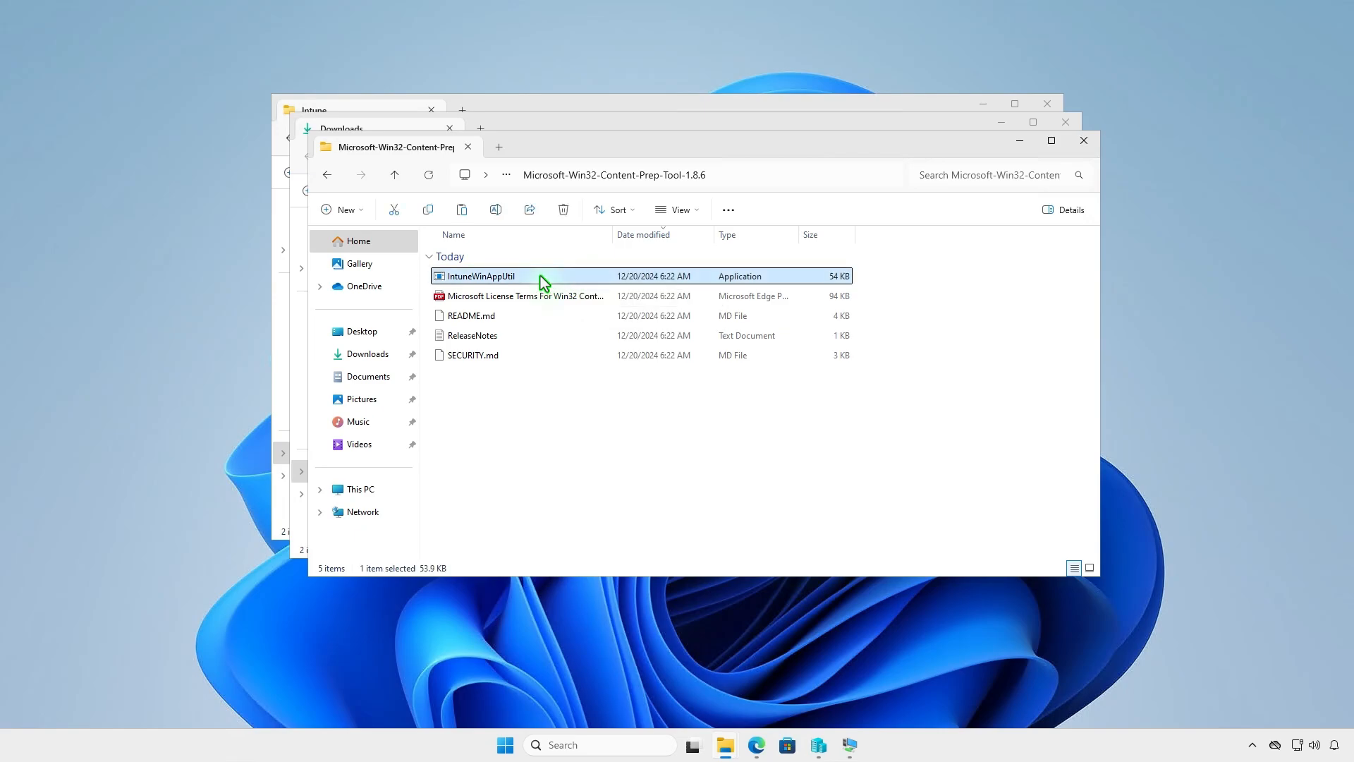
right_click(540, 277)
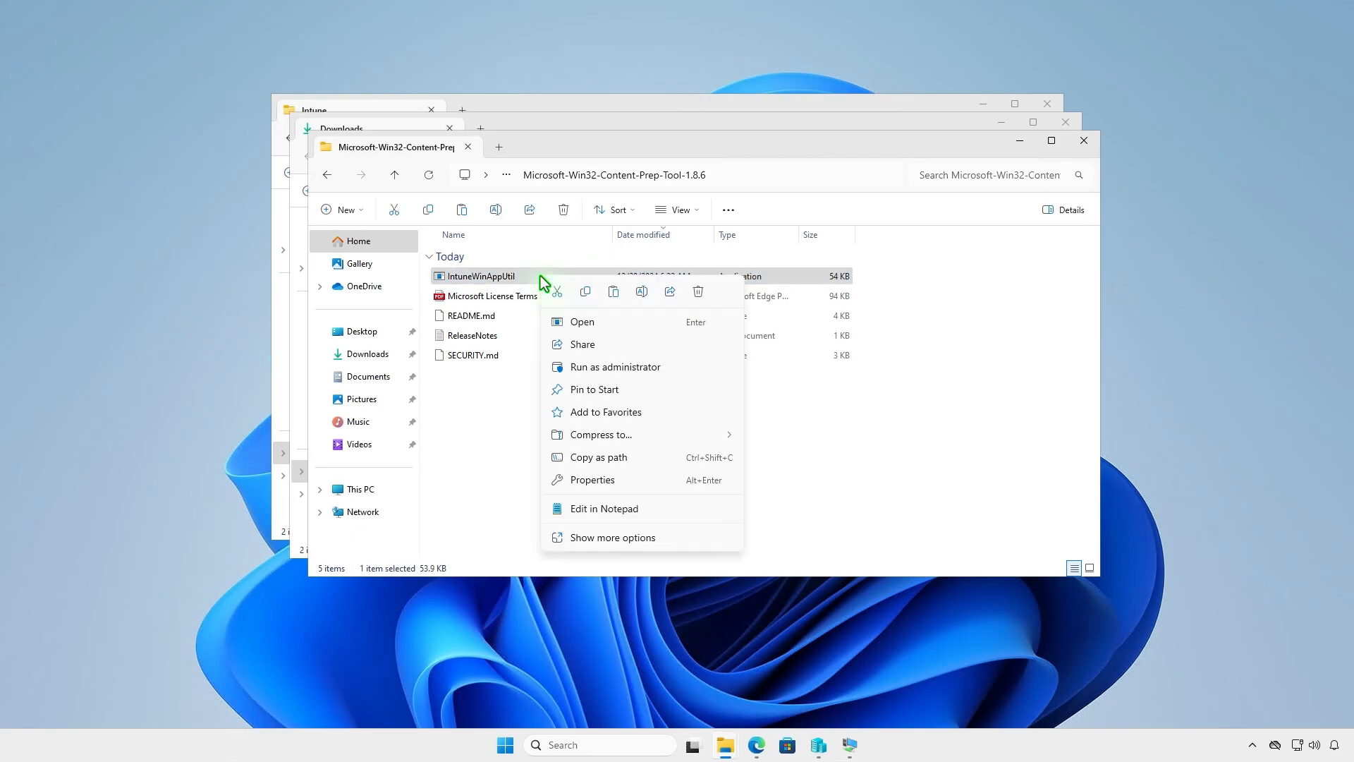
click(584, 292)
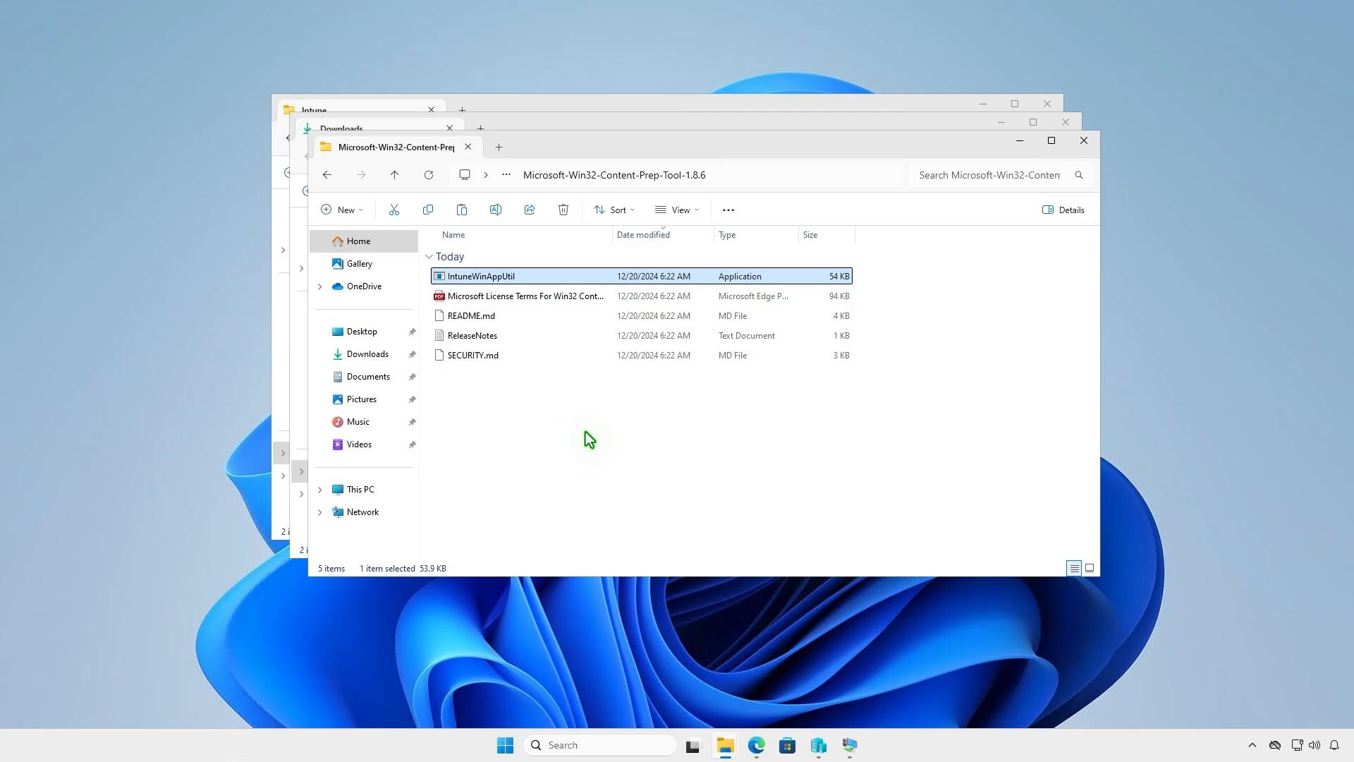
click(1085, 141)
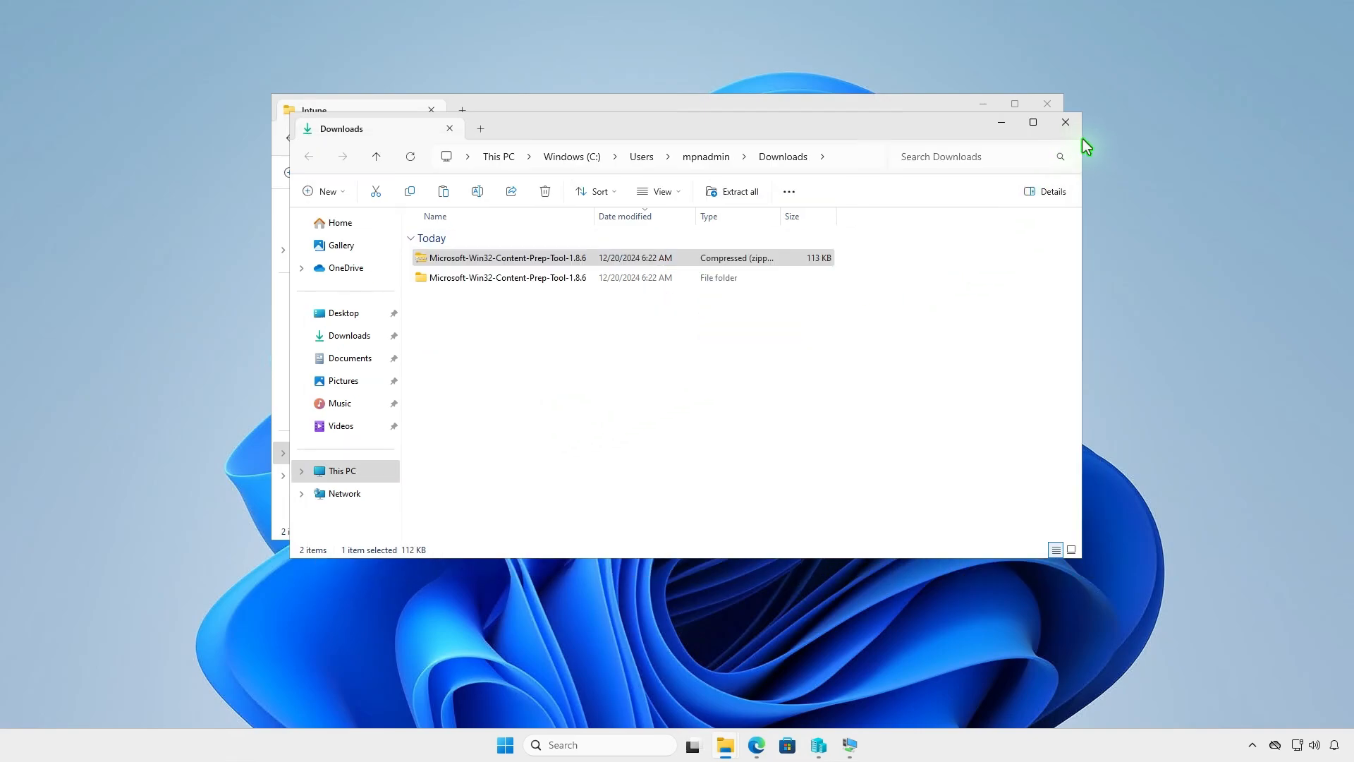
click(1066, 125)
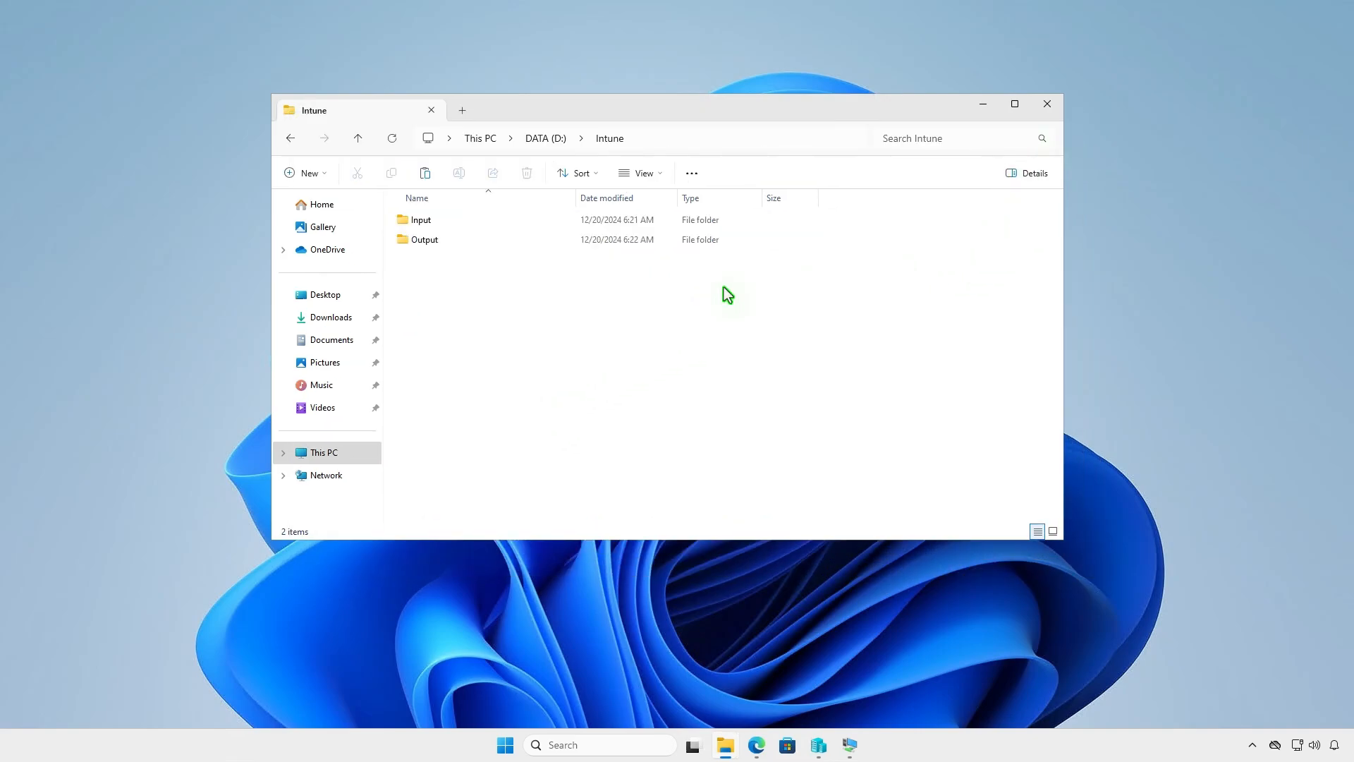
right_click(490, 313)
click(500, 321)
click(586, 374)
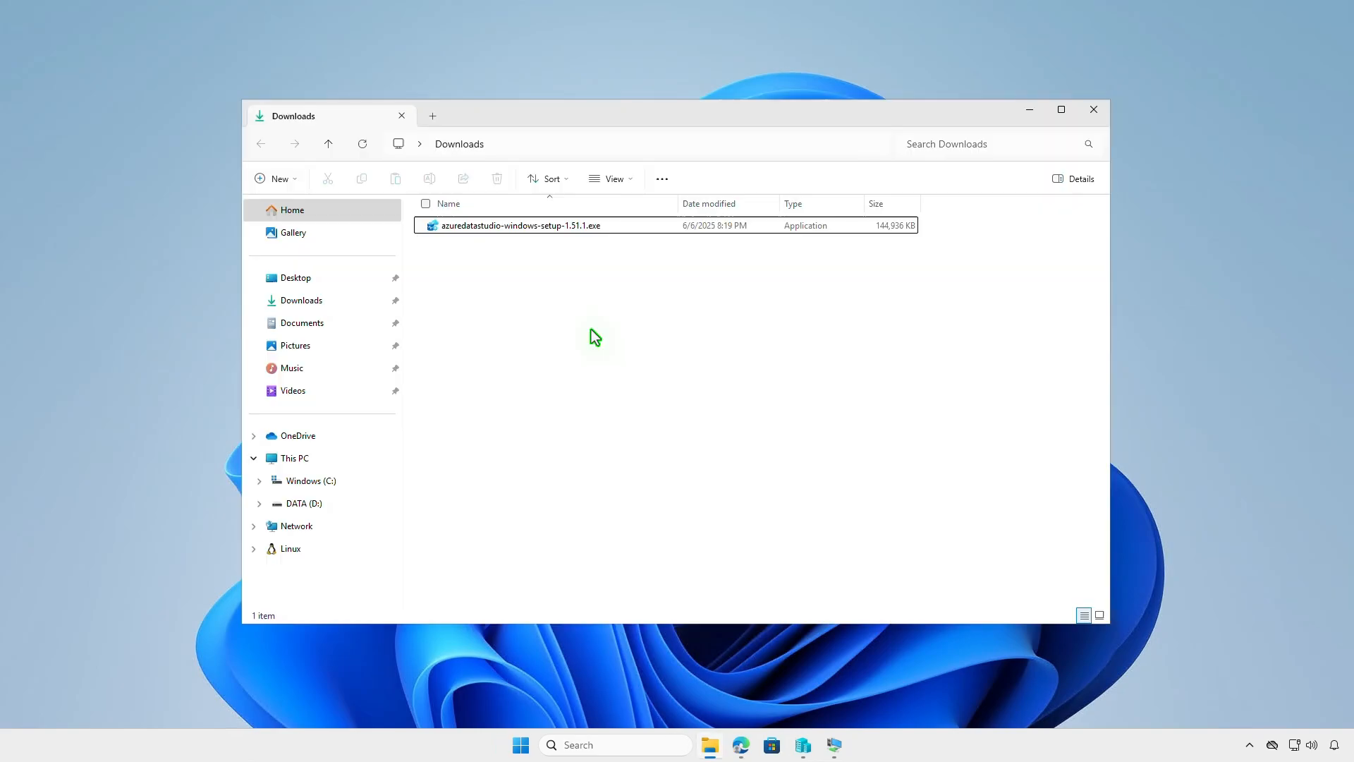
Step: Rename azuredatastudio-windows-setup-1.51.1.exe in the Downloads folder to setup.exe
click(591, 231)
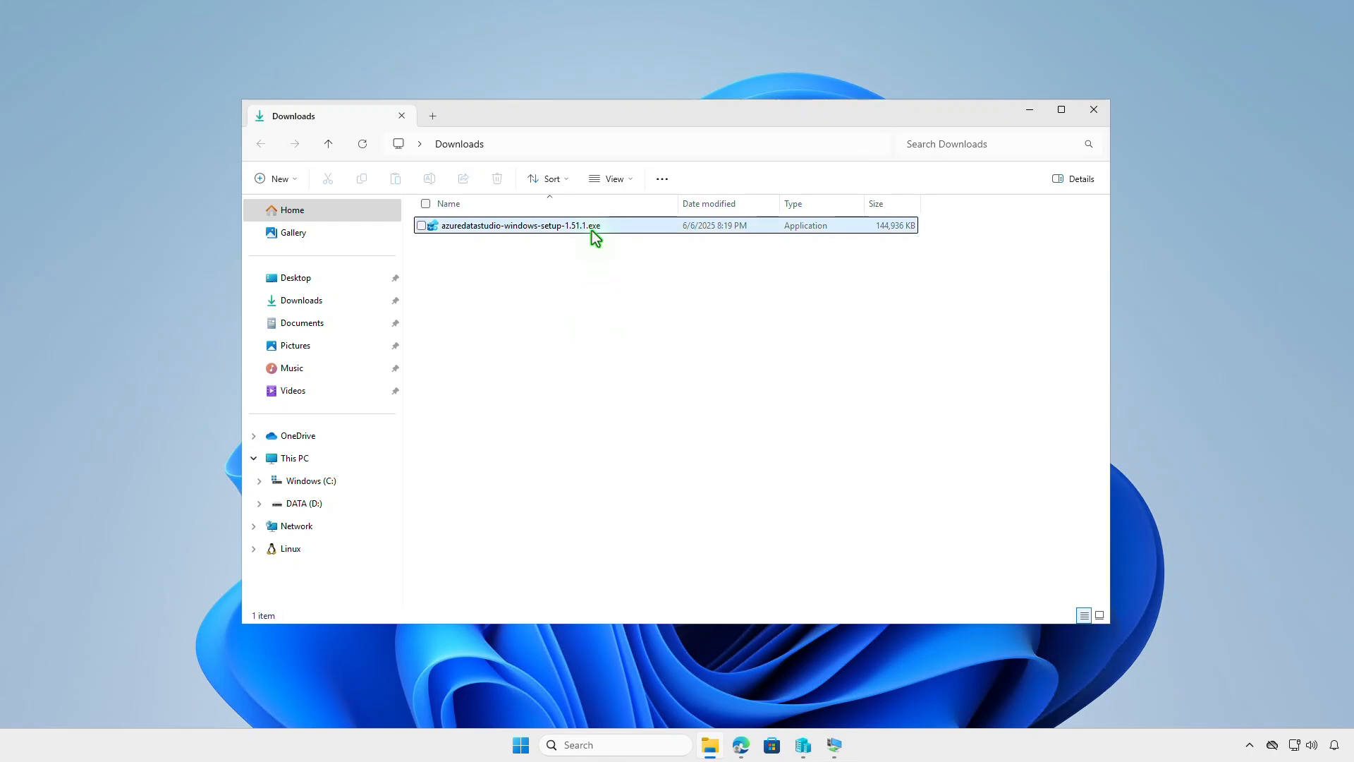
click(569, 230)
text(setup)
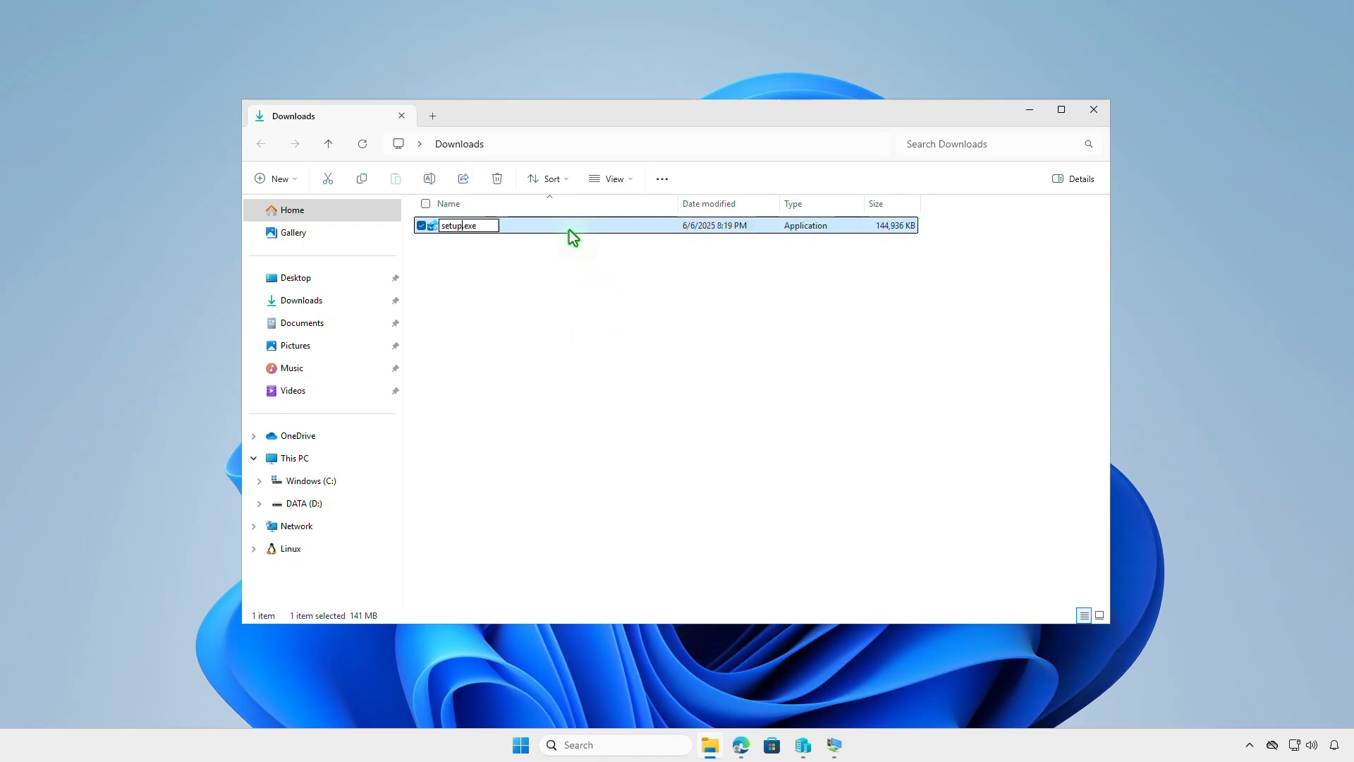
key(Return)
Step: Copy setup.exe from the Downloads folder into D:\Intune\Input
right_click(570, 230)
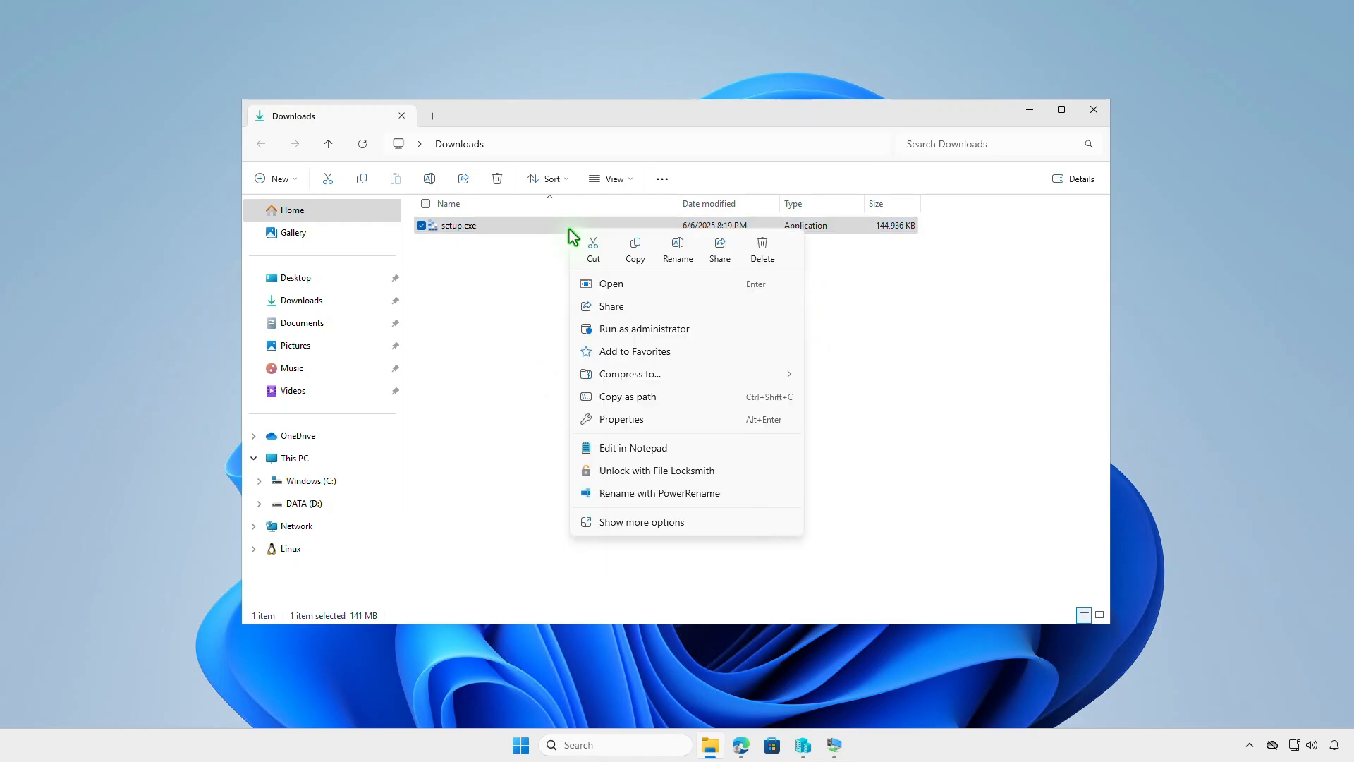
click(643, 252)
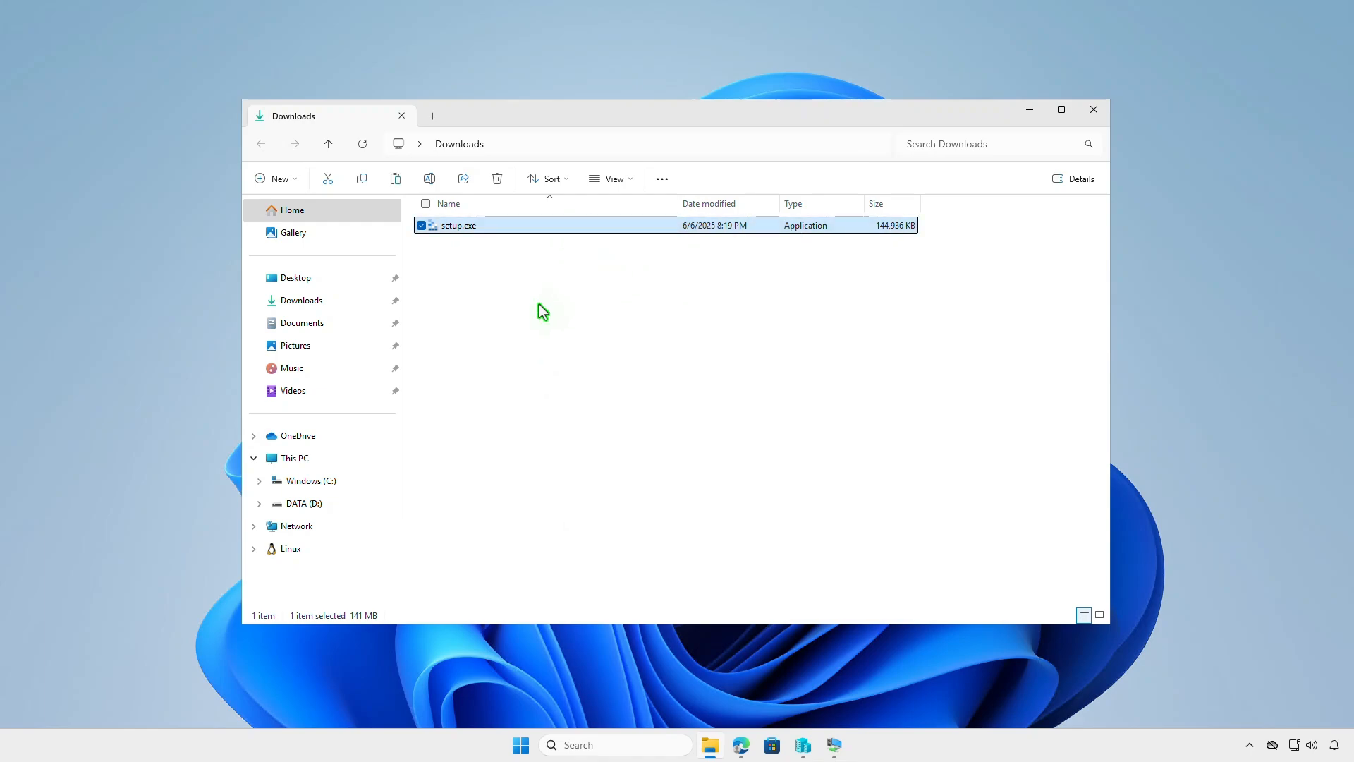
click(362, 458)
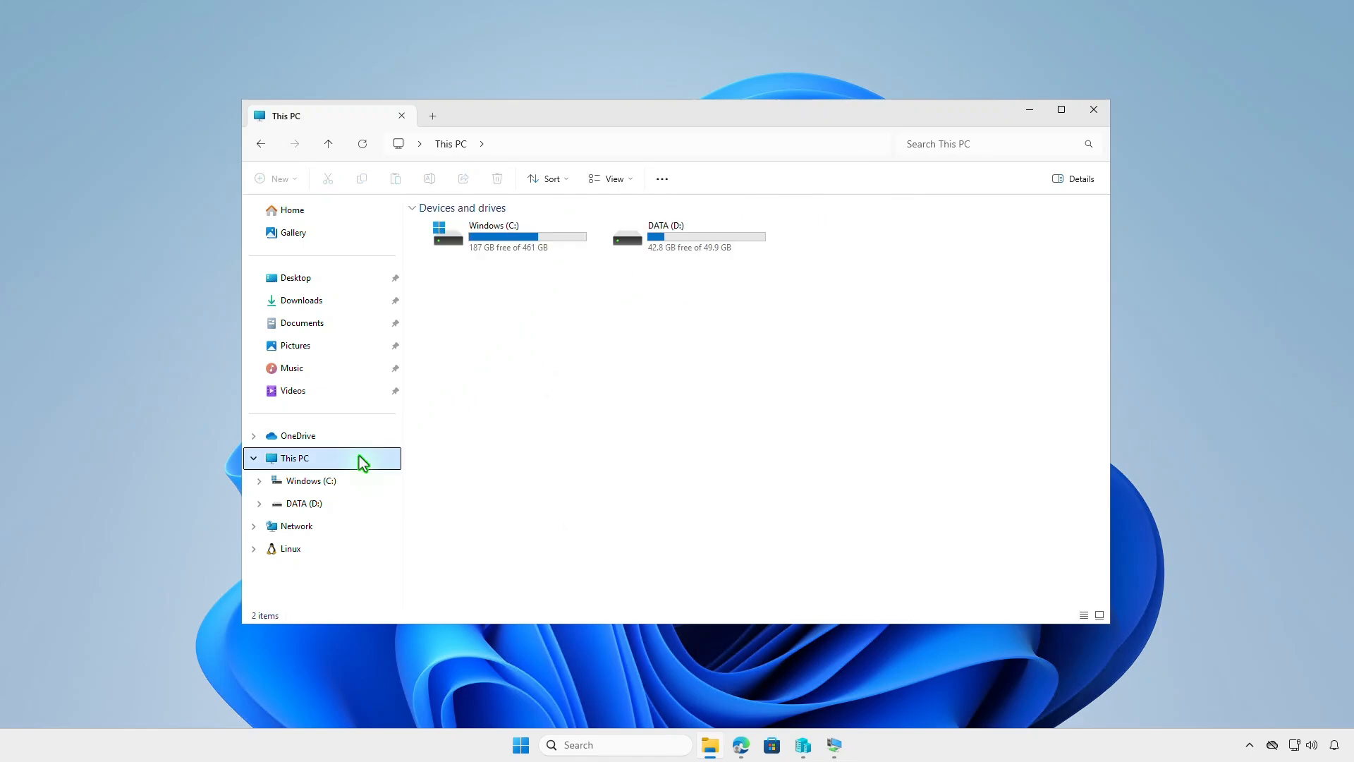
double_click(674, 248)
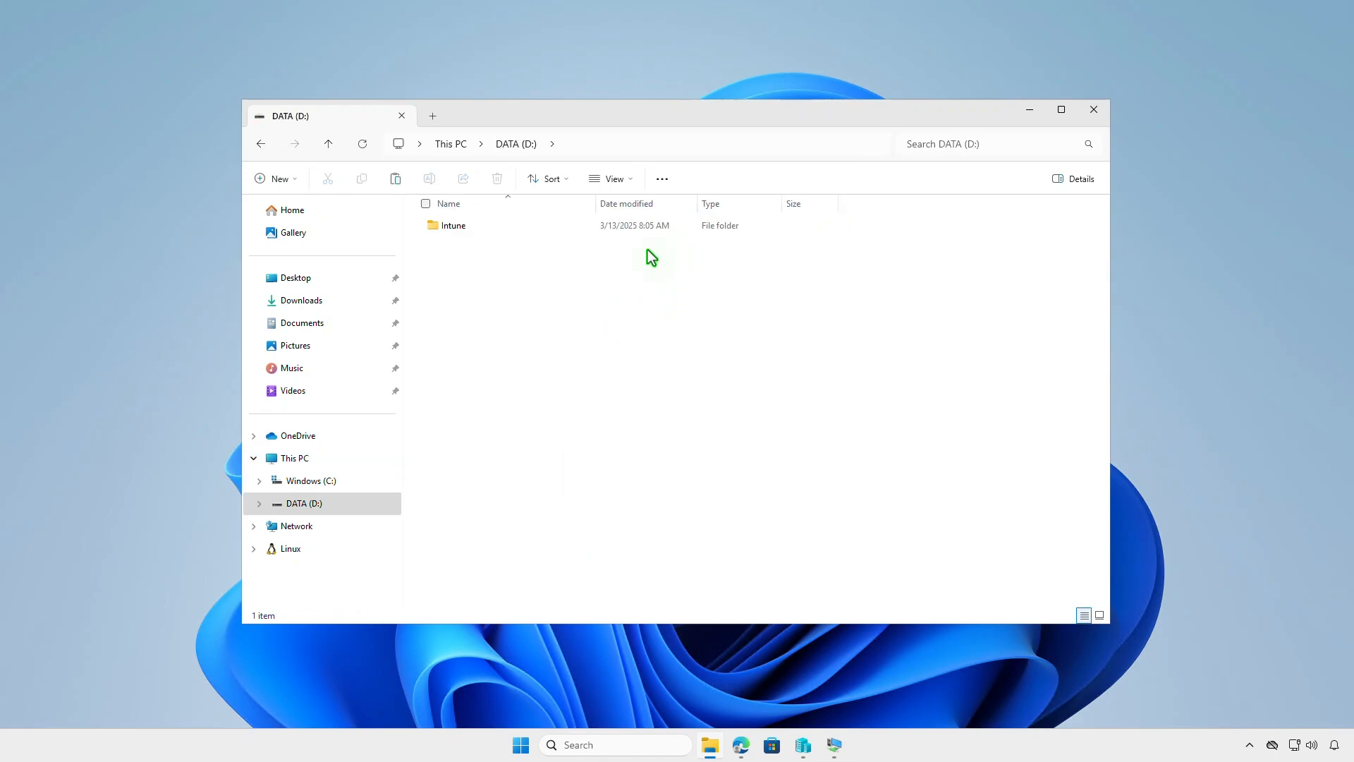
double_click(558, 233)
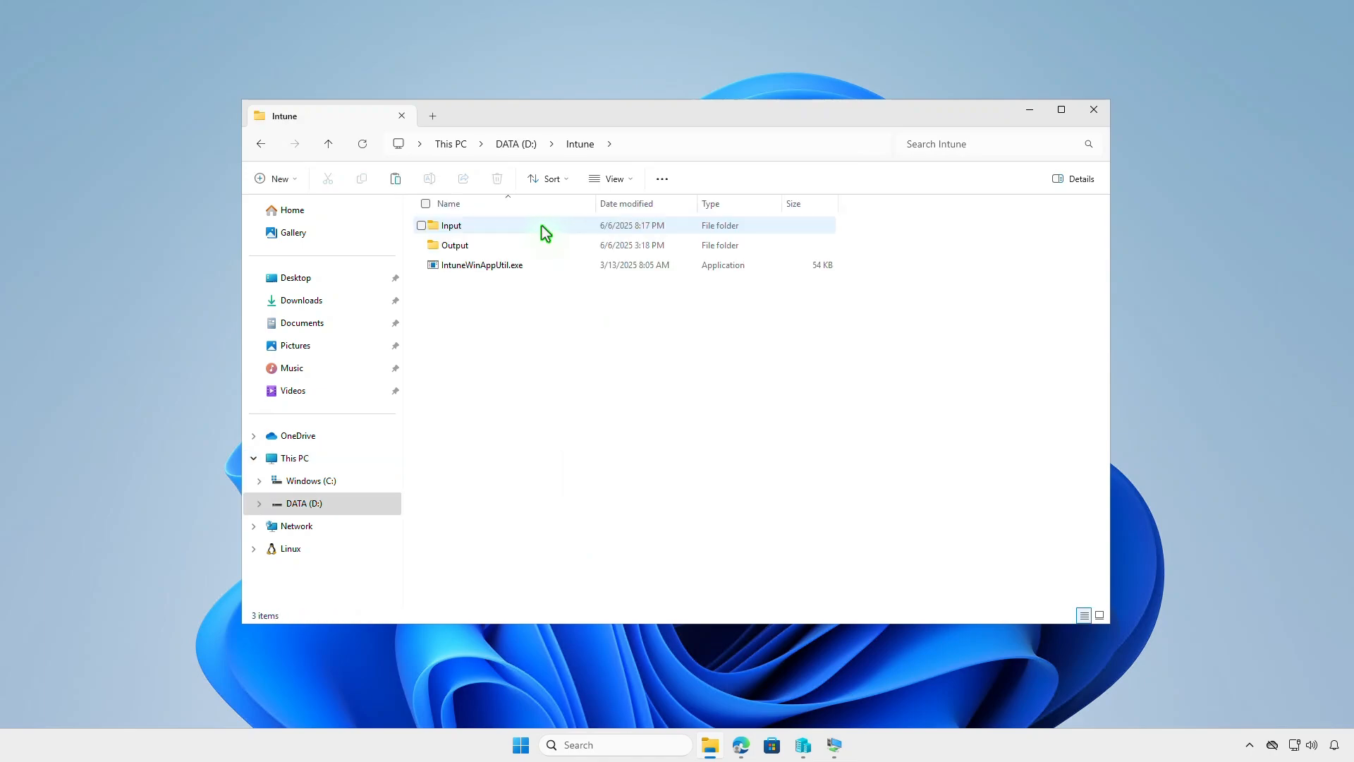
double_click(542, 226)
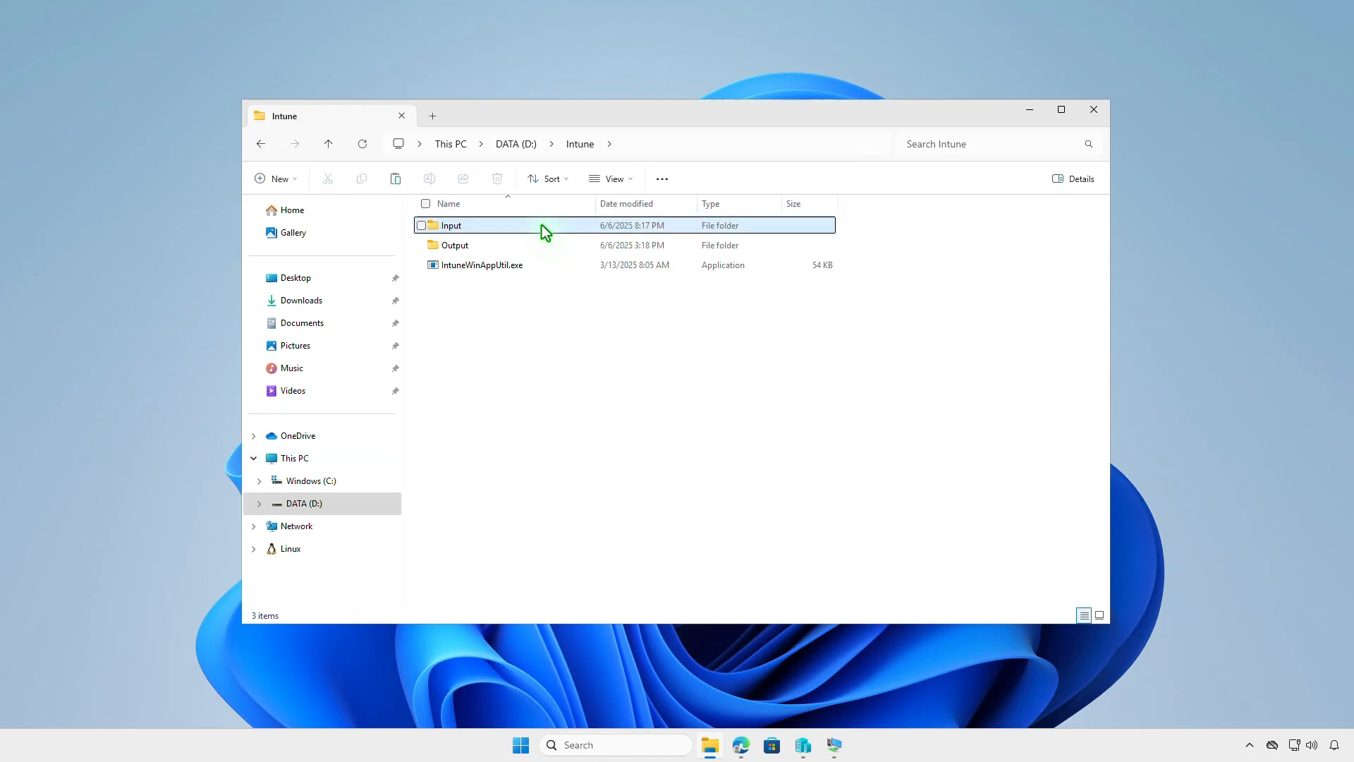
right_click(548, 280)
click(567, 298)
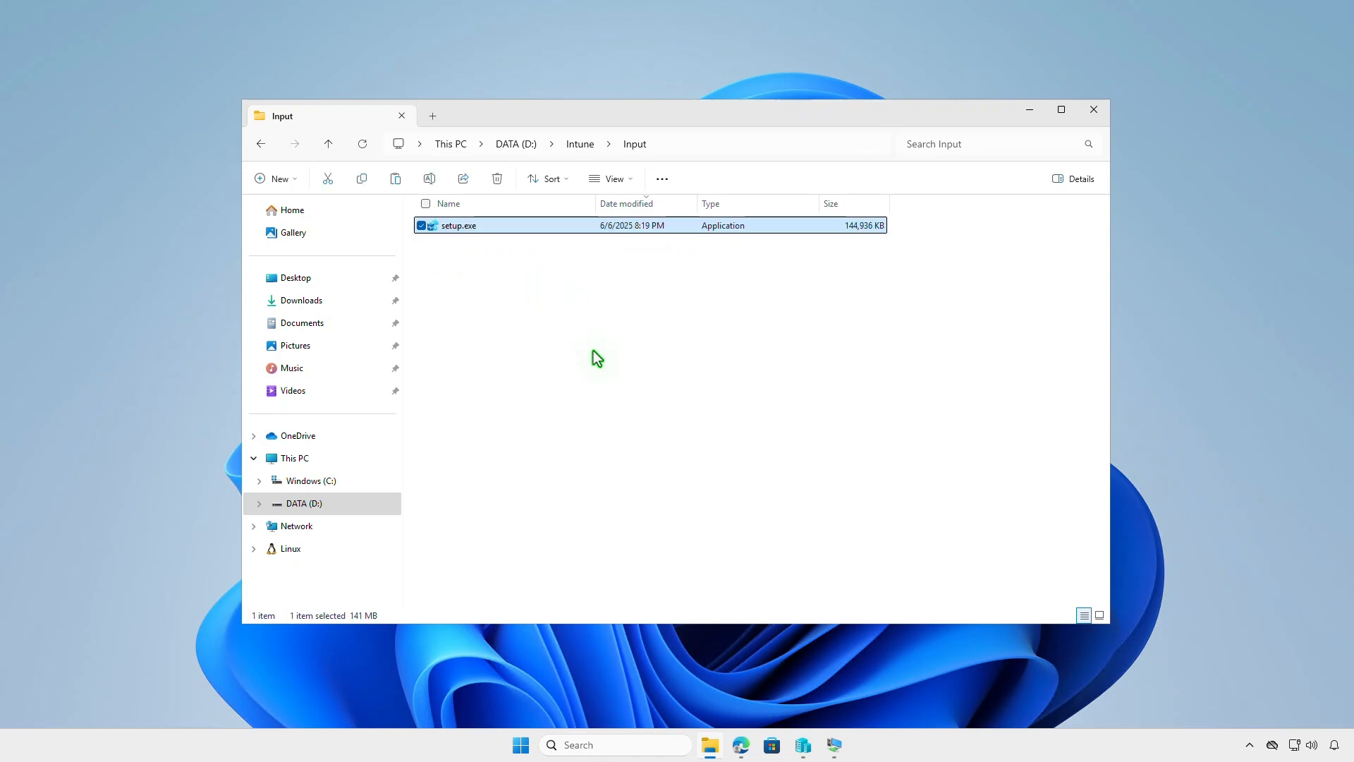
Step: Go back to the parent Intune folder to check its contents and minimize the folder window
click(581, 145)
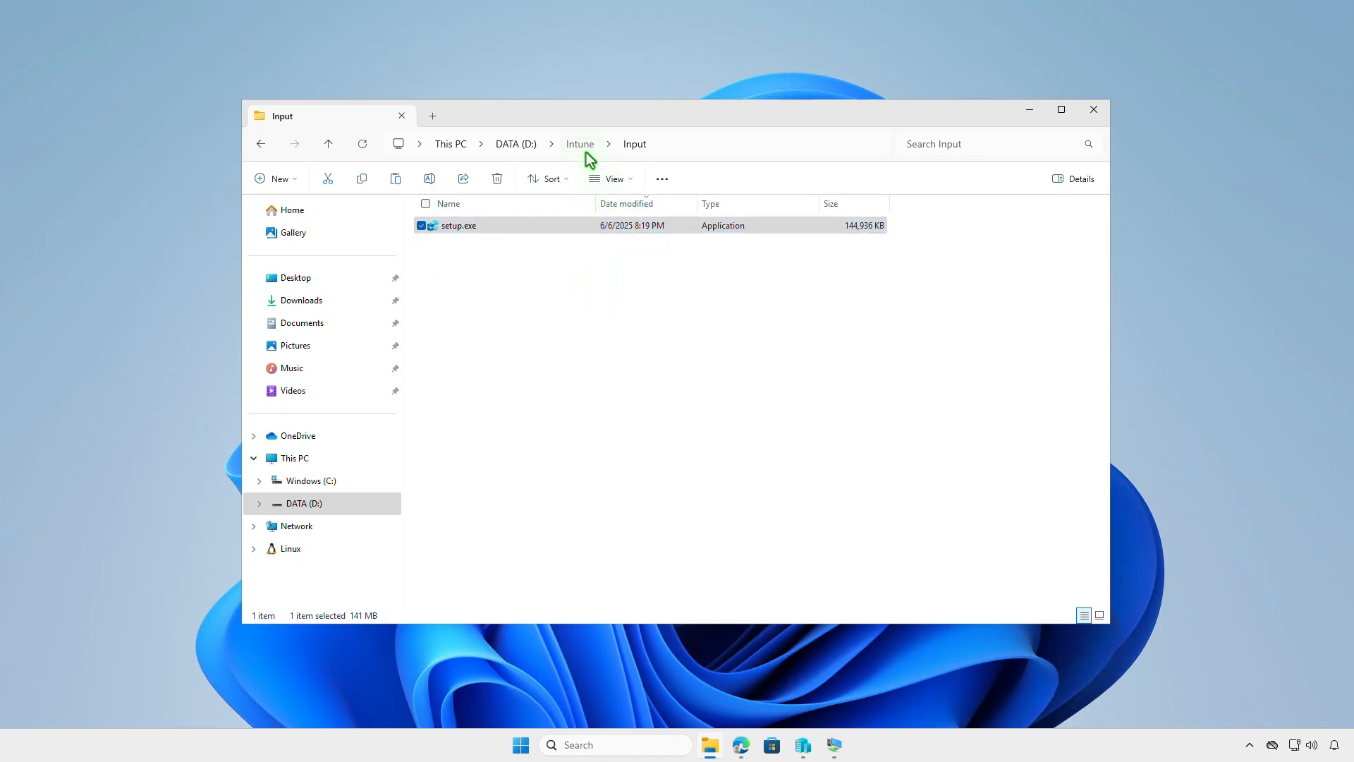
click(608, 354)
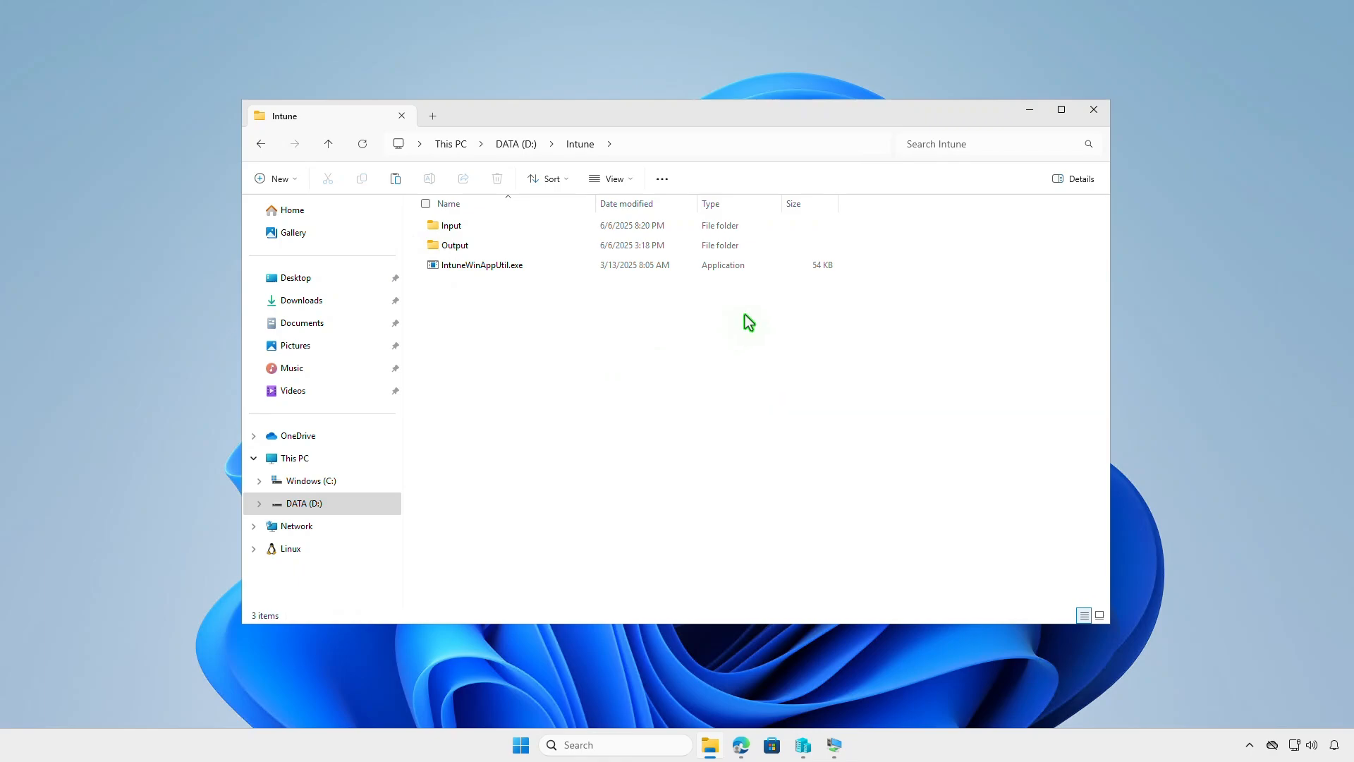
click(1026, 110)
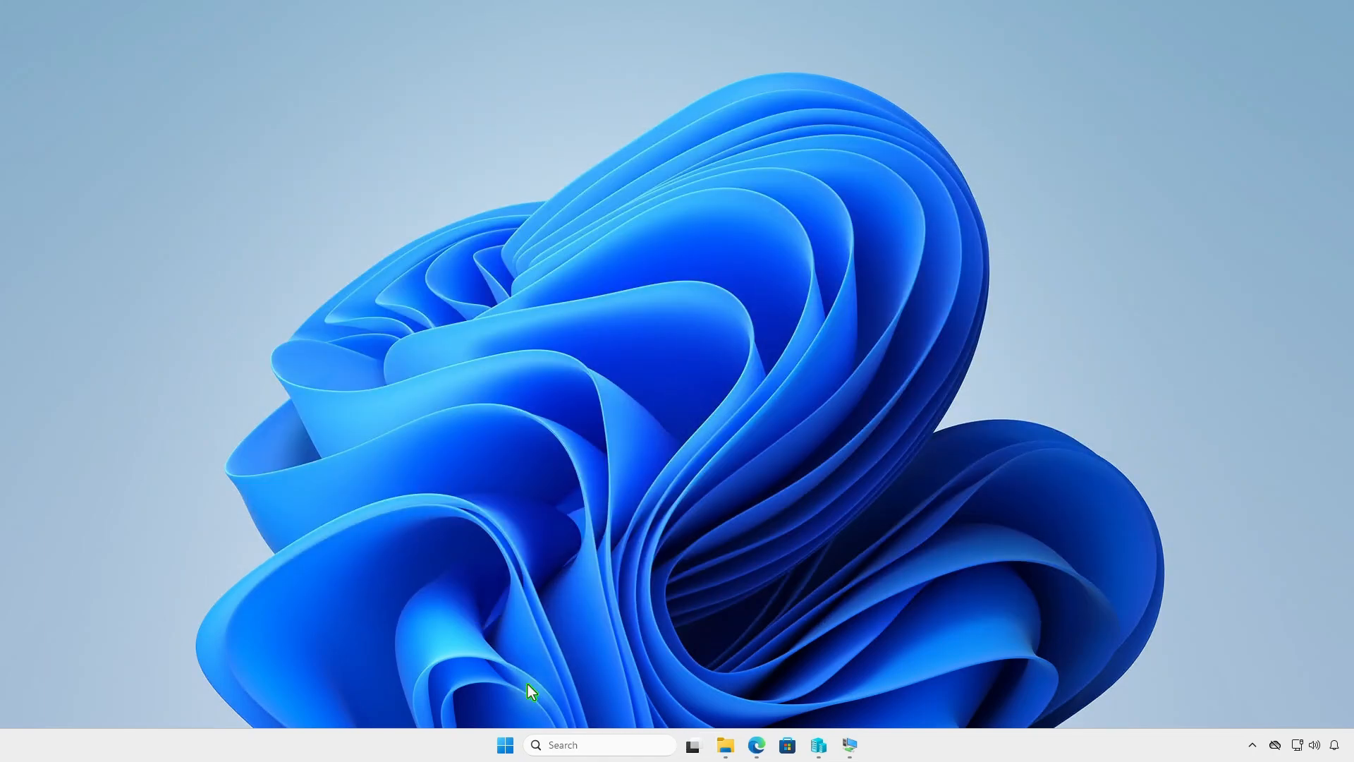
Step: Open an administrator PowerShell window and change the working directory to D:\Intune
right_click(505, 745)
click(543, 548)
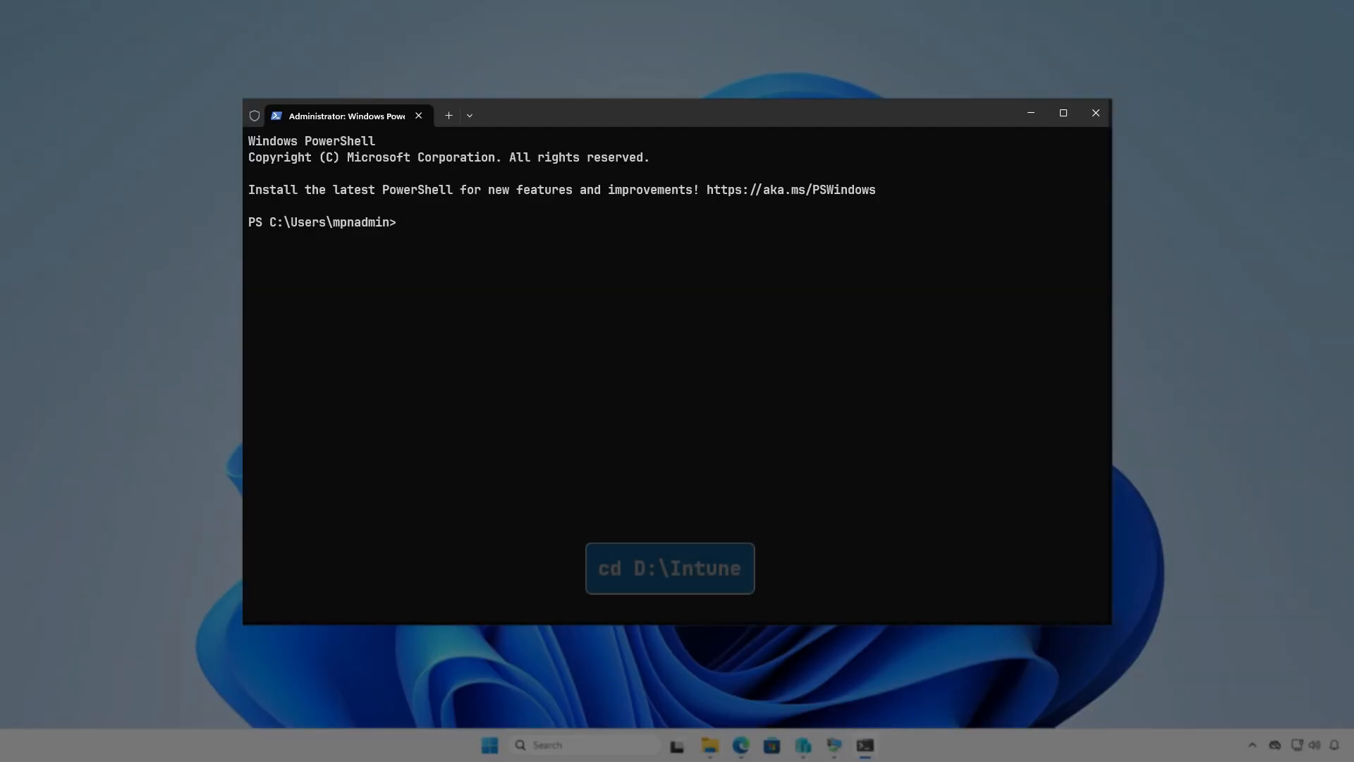
text(cd d:\)
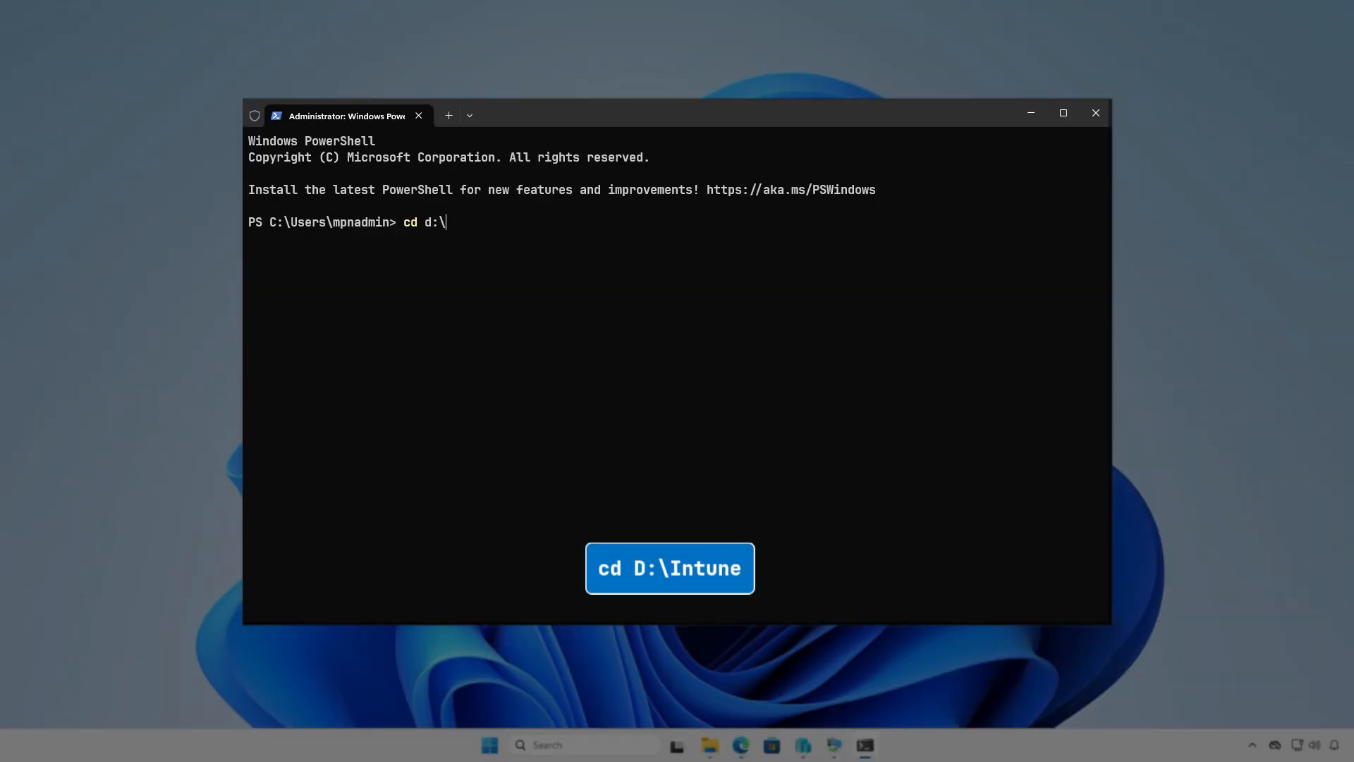
text(In)
key(Tab)
key(Return)
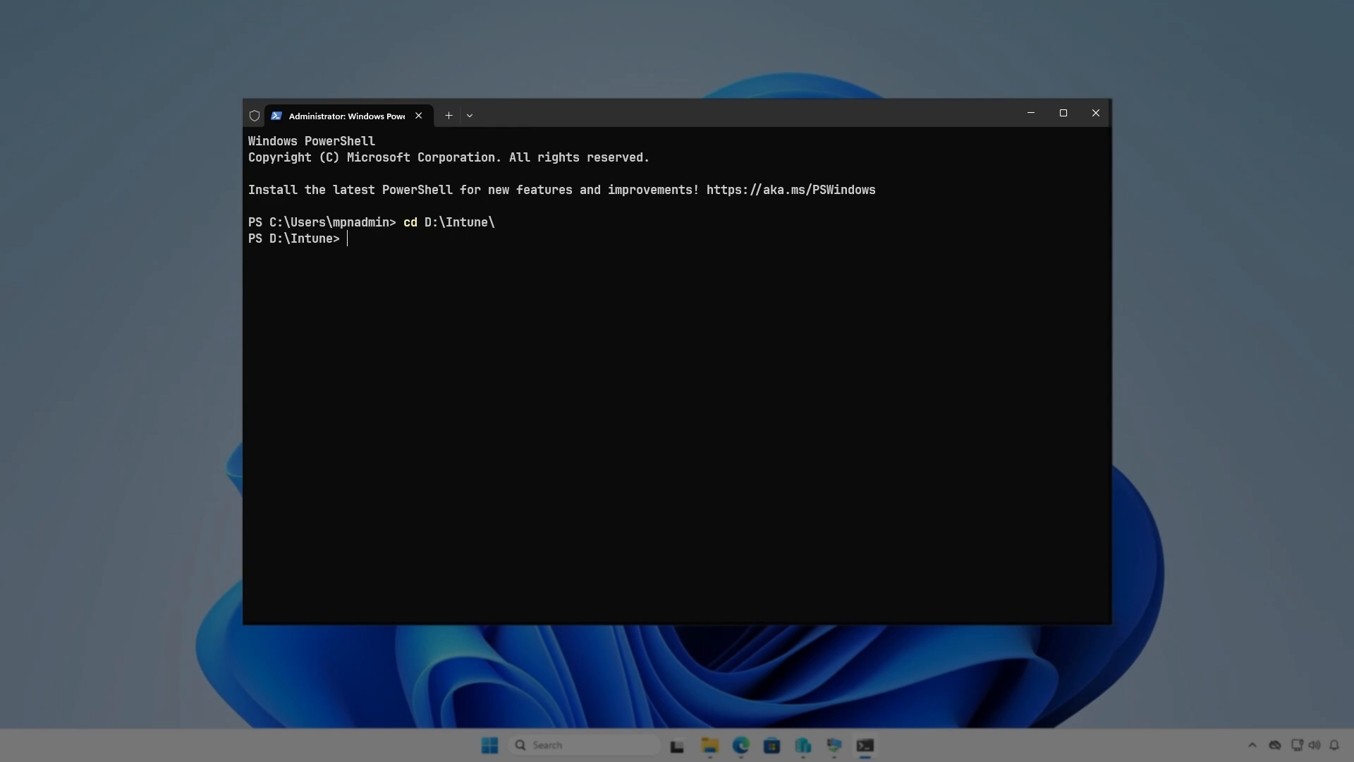
key(Return)
Step: Run .\IntuneWinAppUtil.exe from the D:\Intune directory
text(i)
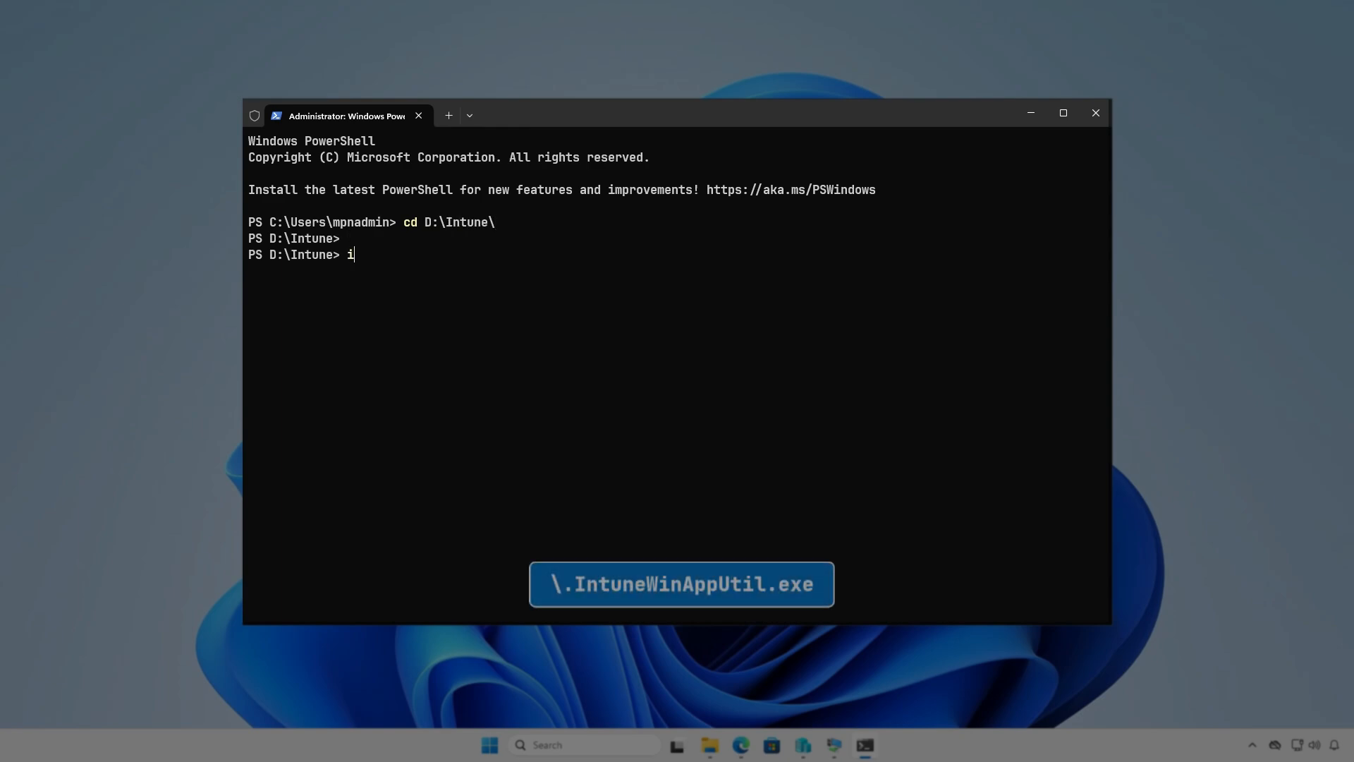
text(ntu)
key(Tab)
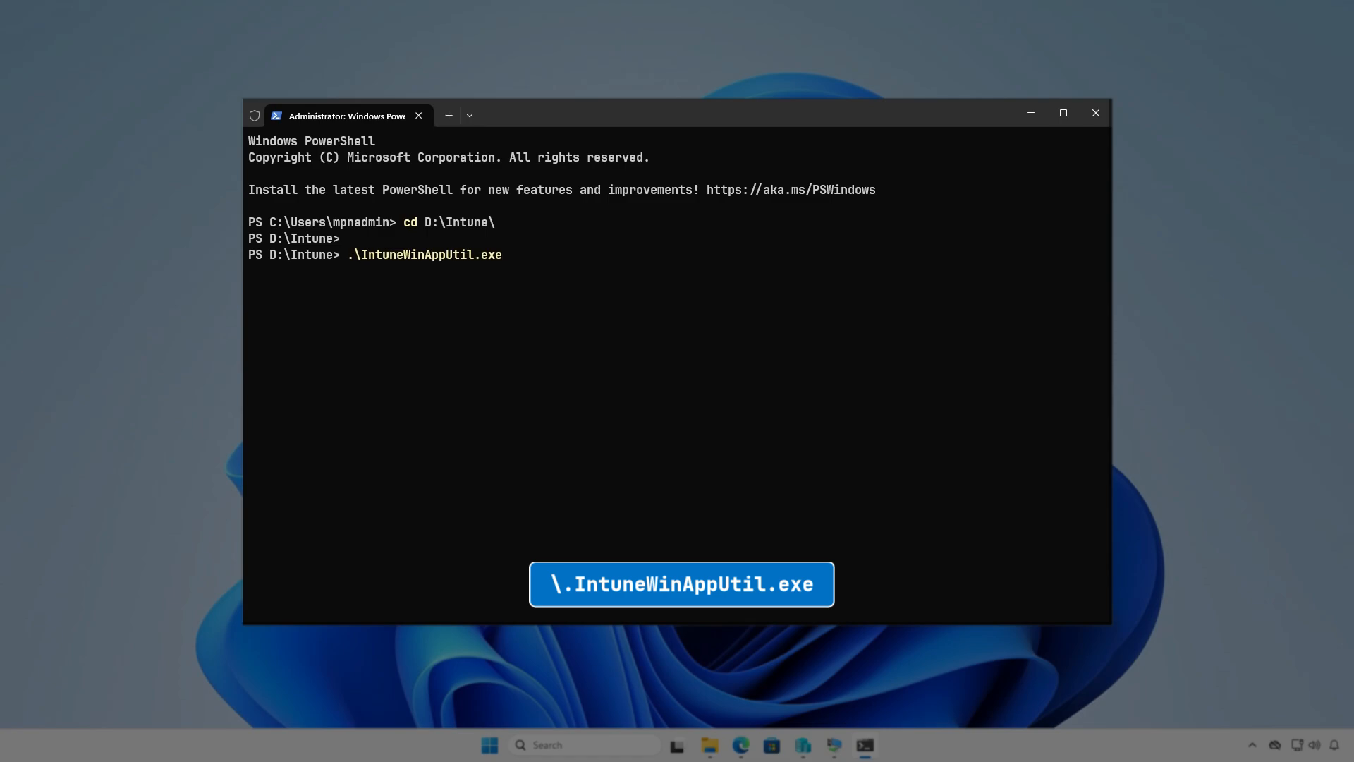
key(Return)
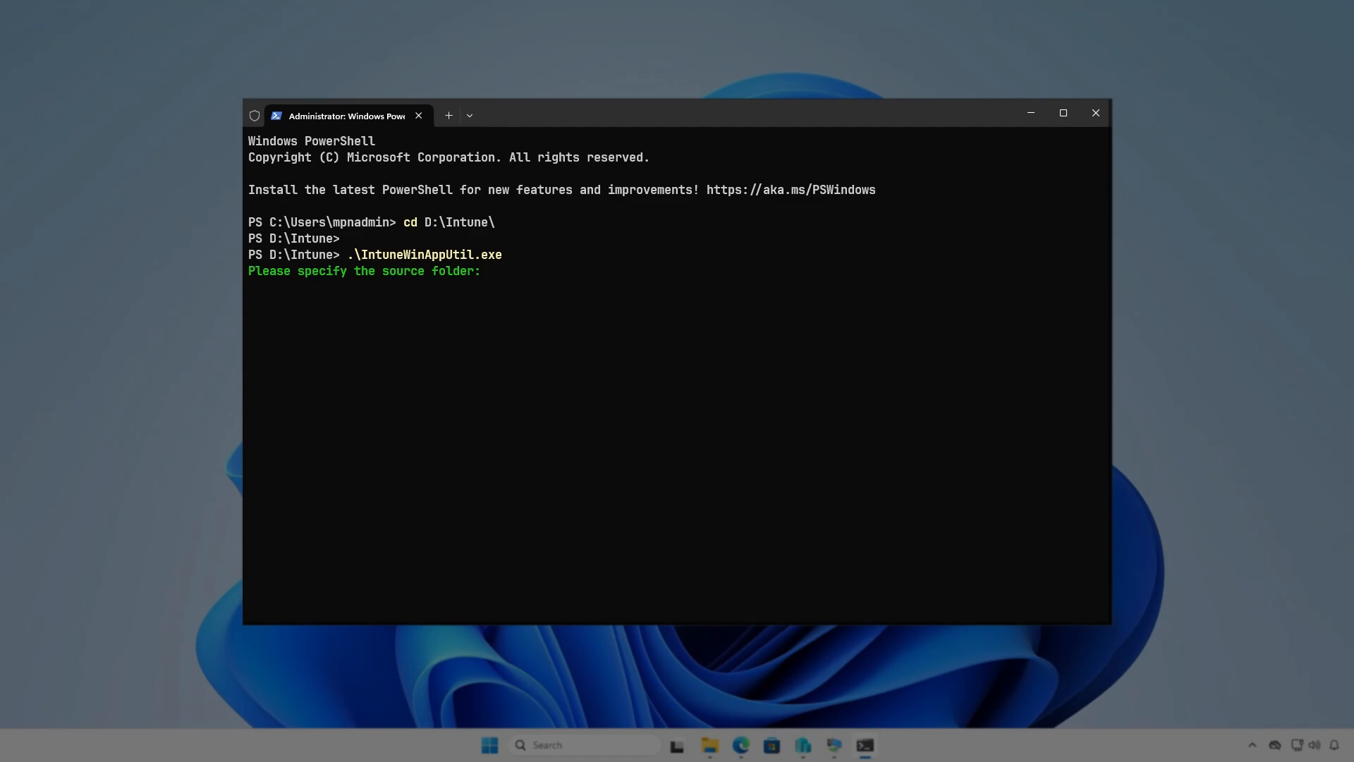
Step: Specify D:\Intune\Input as the source folder and D:\Intune\Input\setup.exe as the setup file
text(D:\)
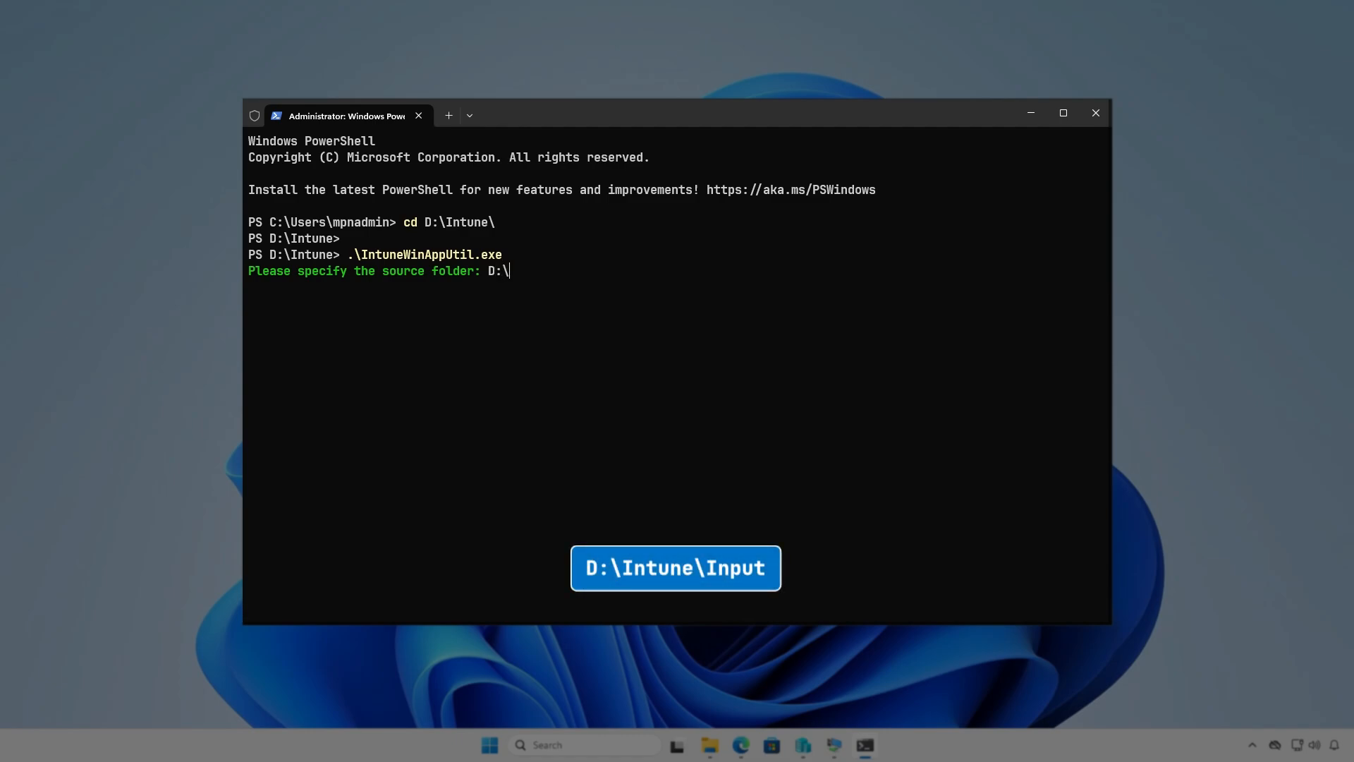
text(Intune\Input)
key(Return)
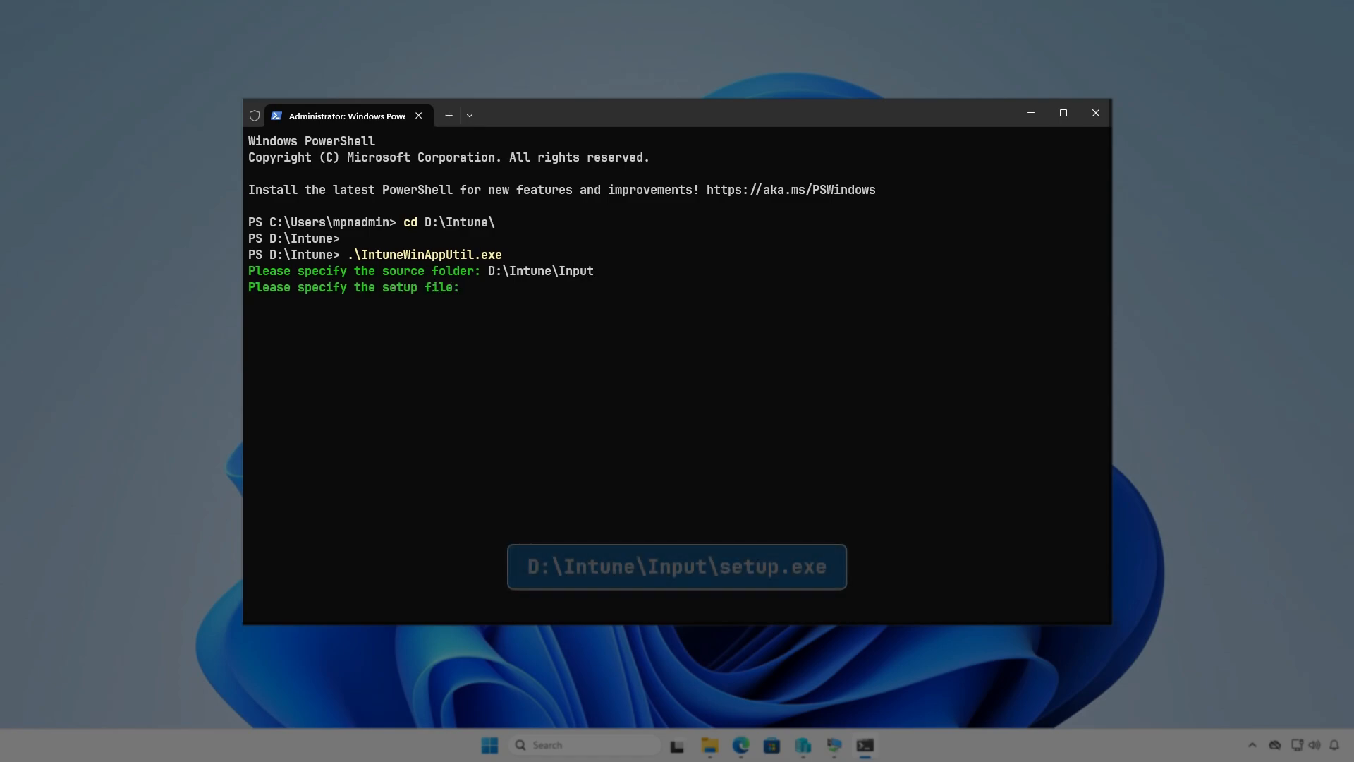
text(D:\Intune\)
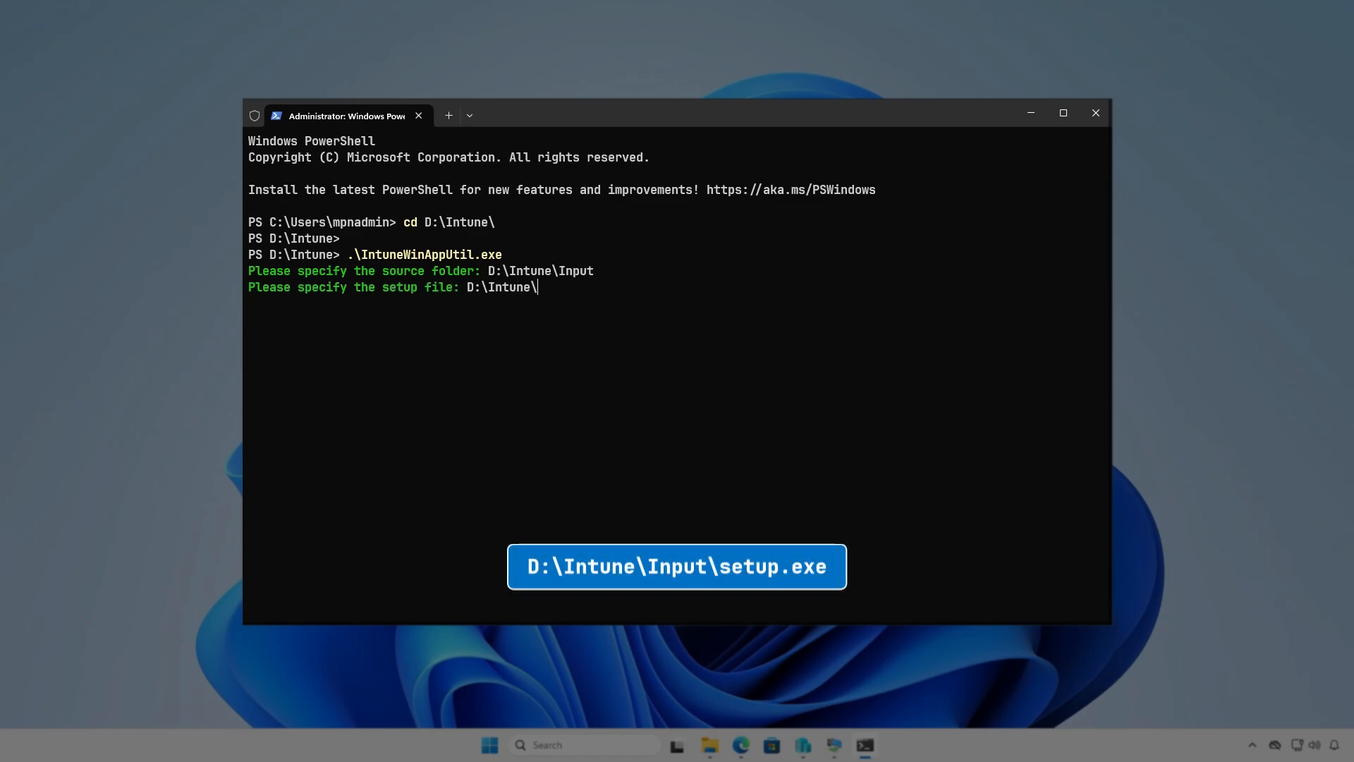
text(Input\setup.exe)
key(Return)
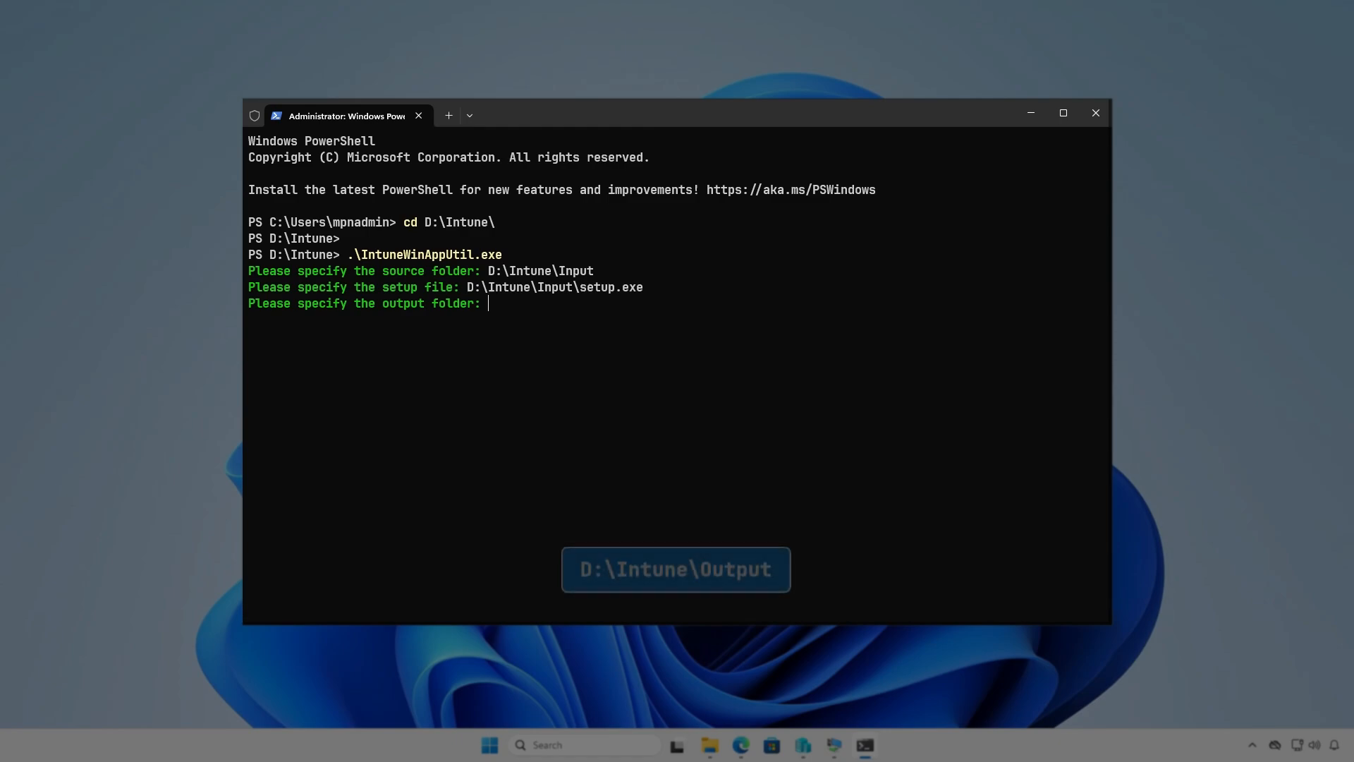
Step: Specify D:\Intune\Output as the output folder and decline specifying a catalog folder
text(D:\)
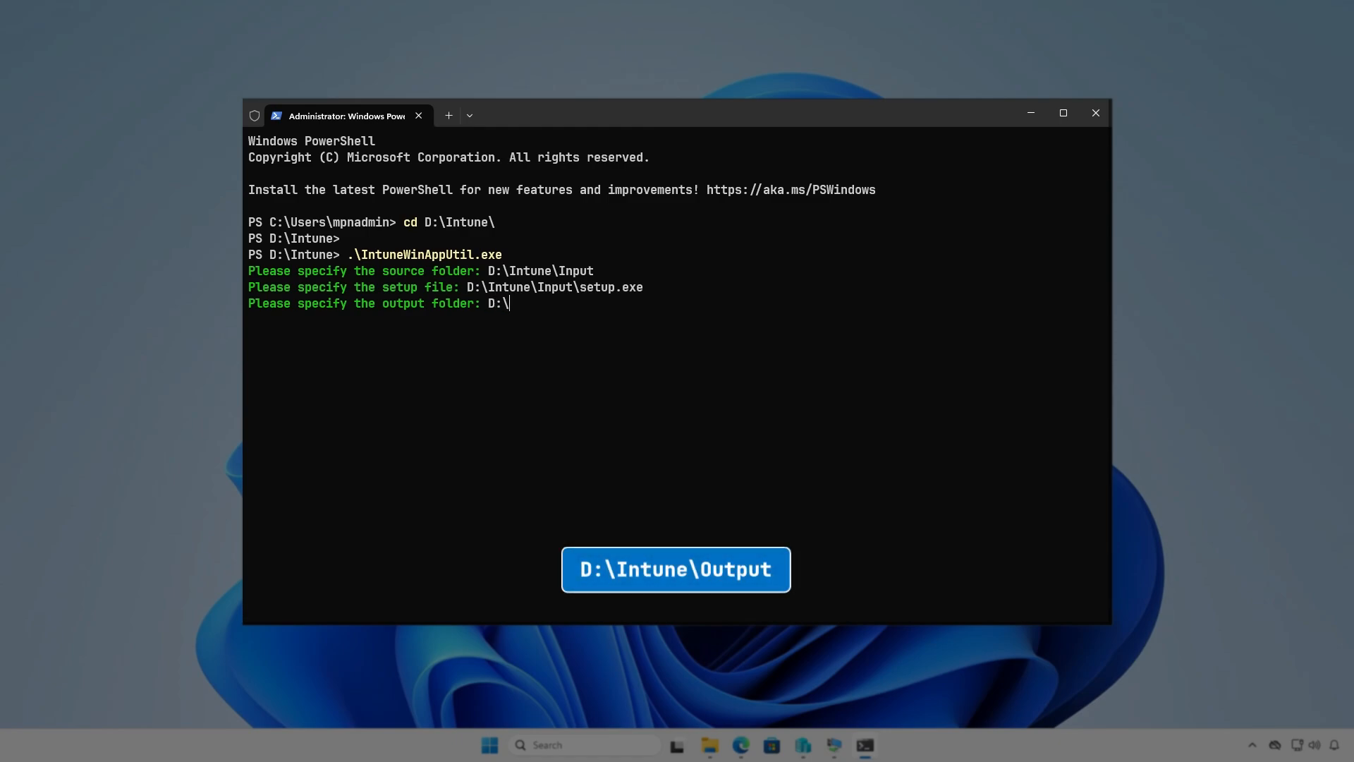
text(Intune\Output)
key(Return)
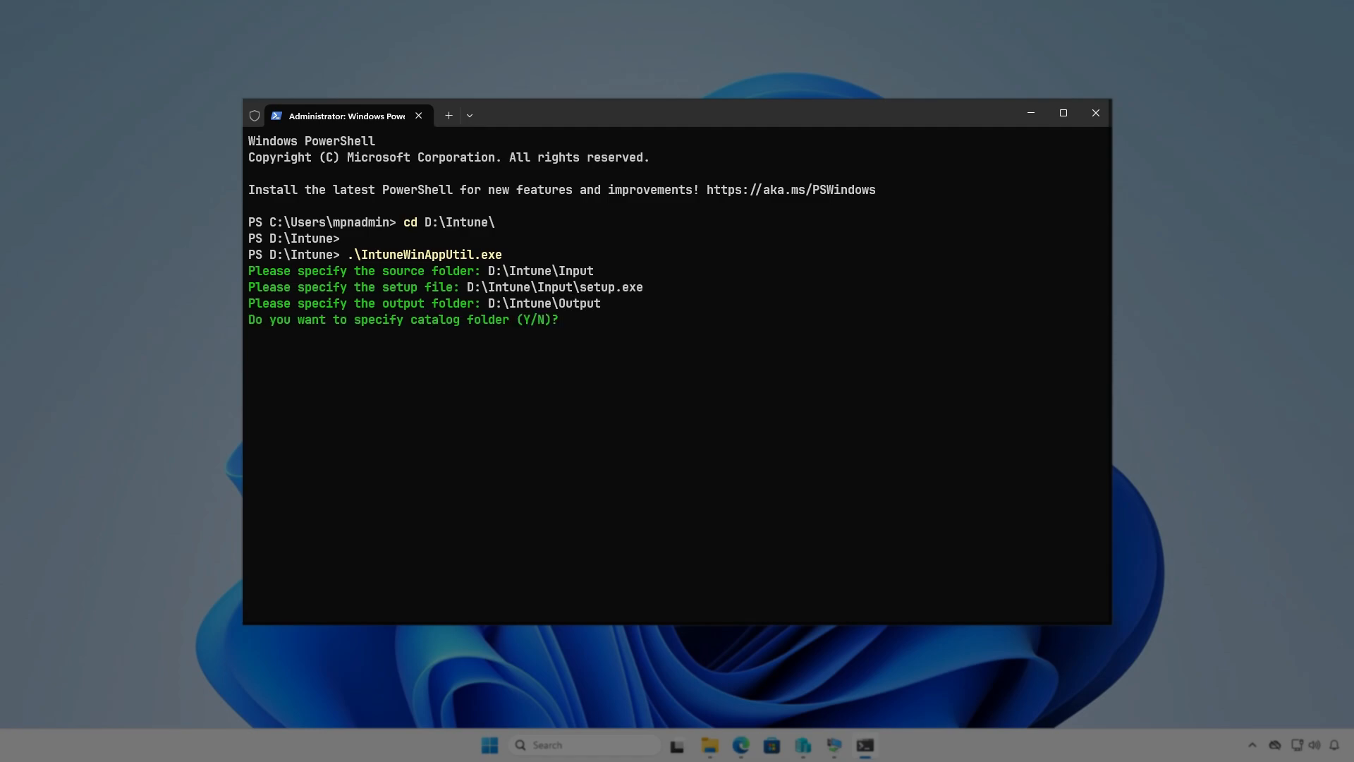
key(n)
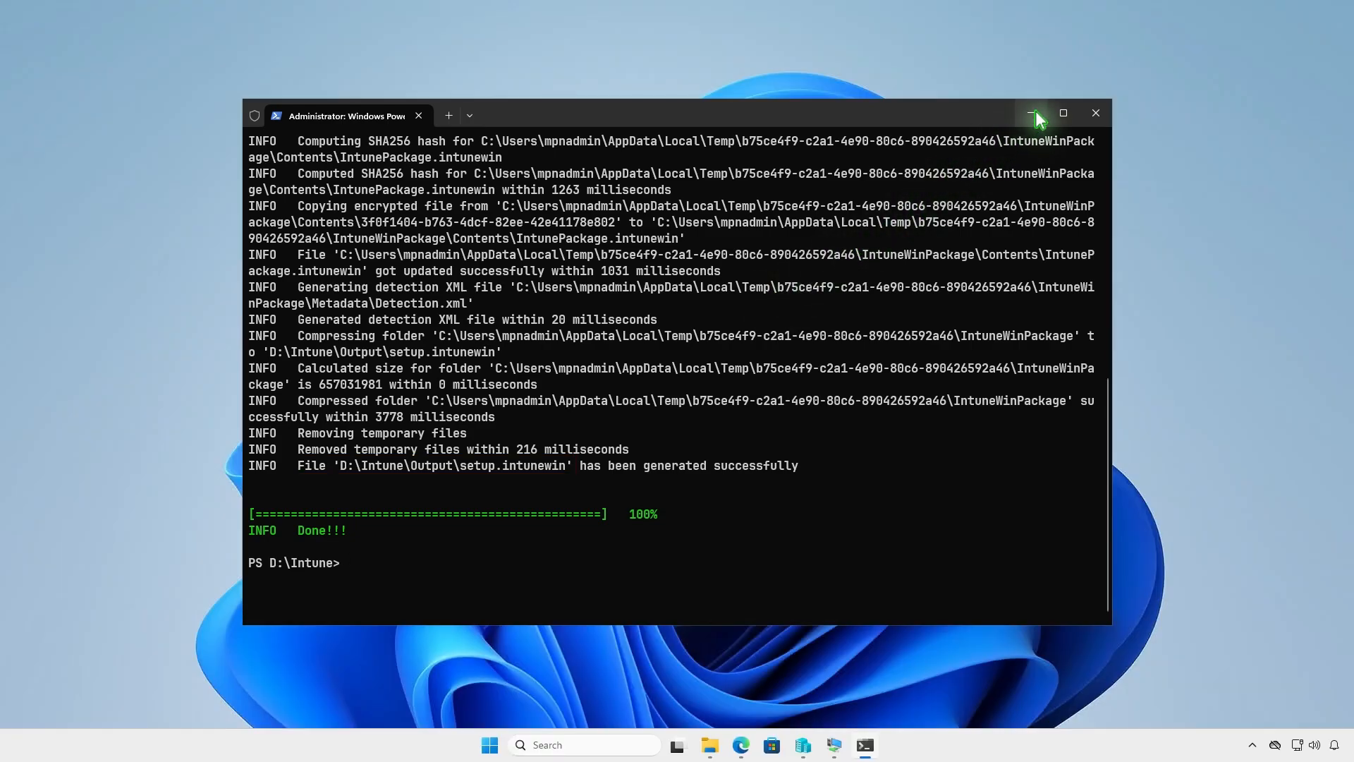
Step: Minimize PowerShell, check the contents of D:\Intune\Output in File Explorer, and minimize the folder window
click(1033, 113)
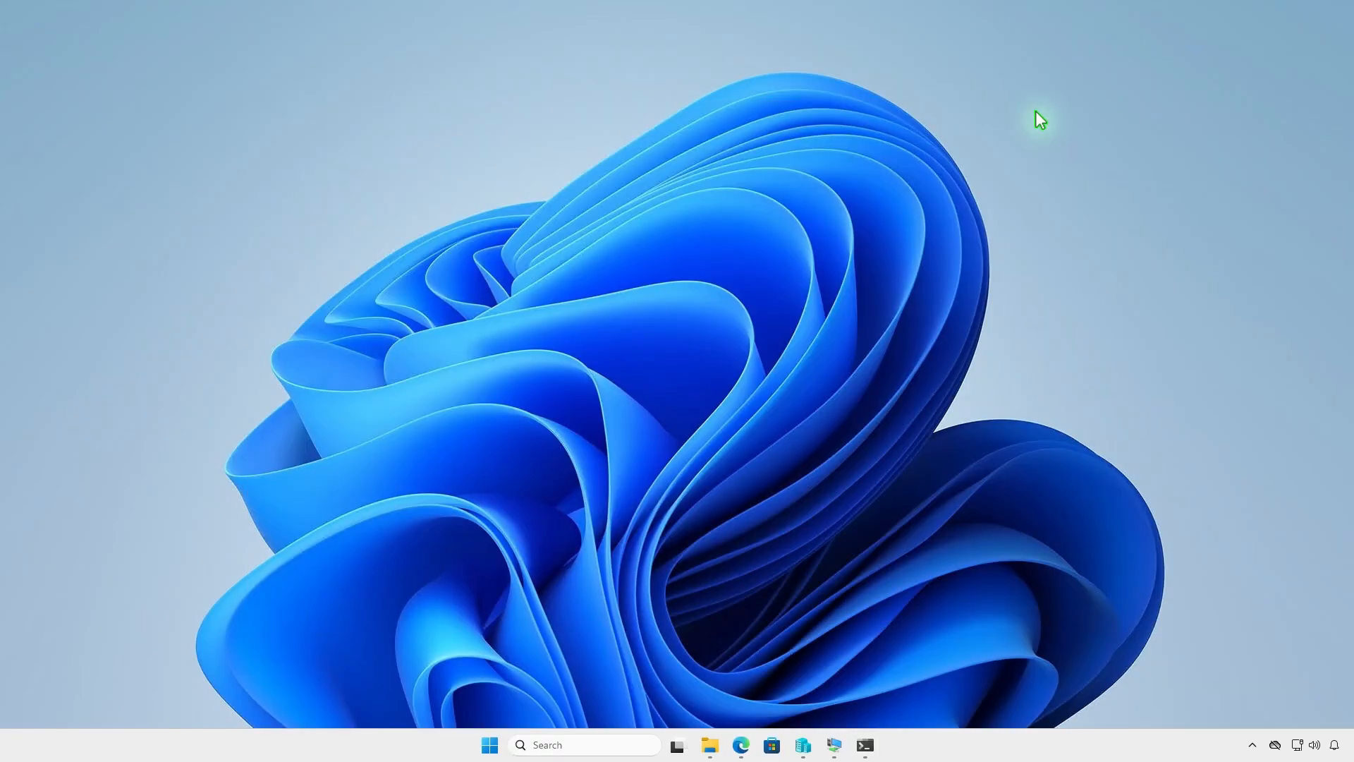
click(710, 745)
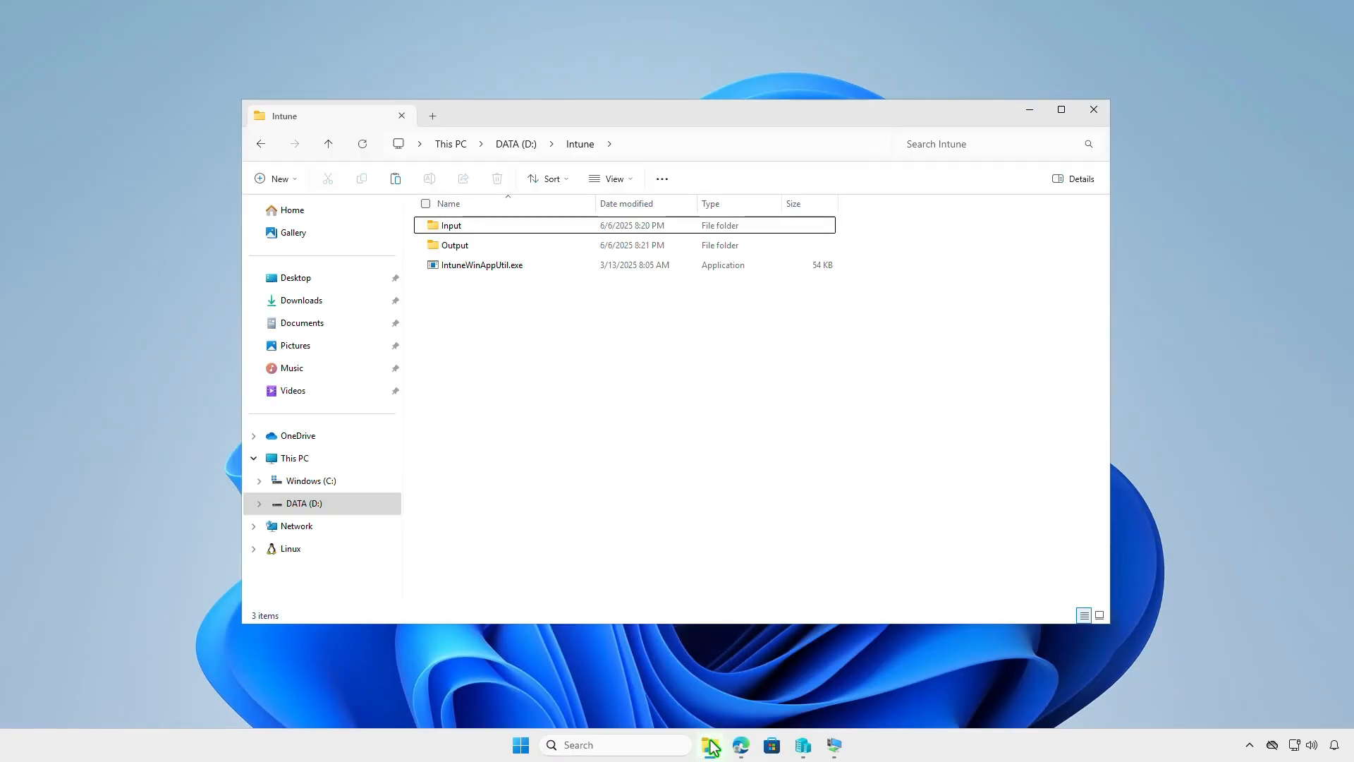
double_click(558, 251)
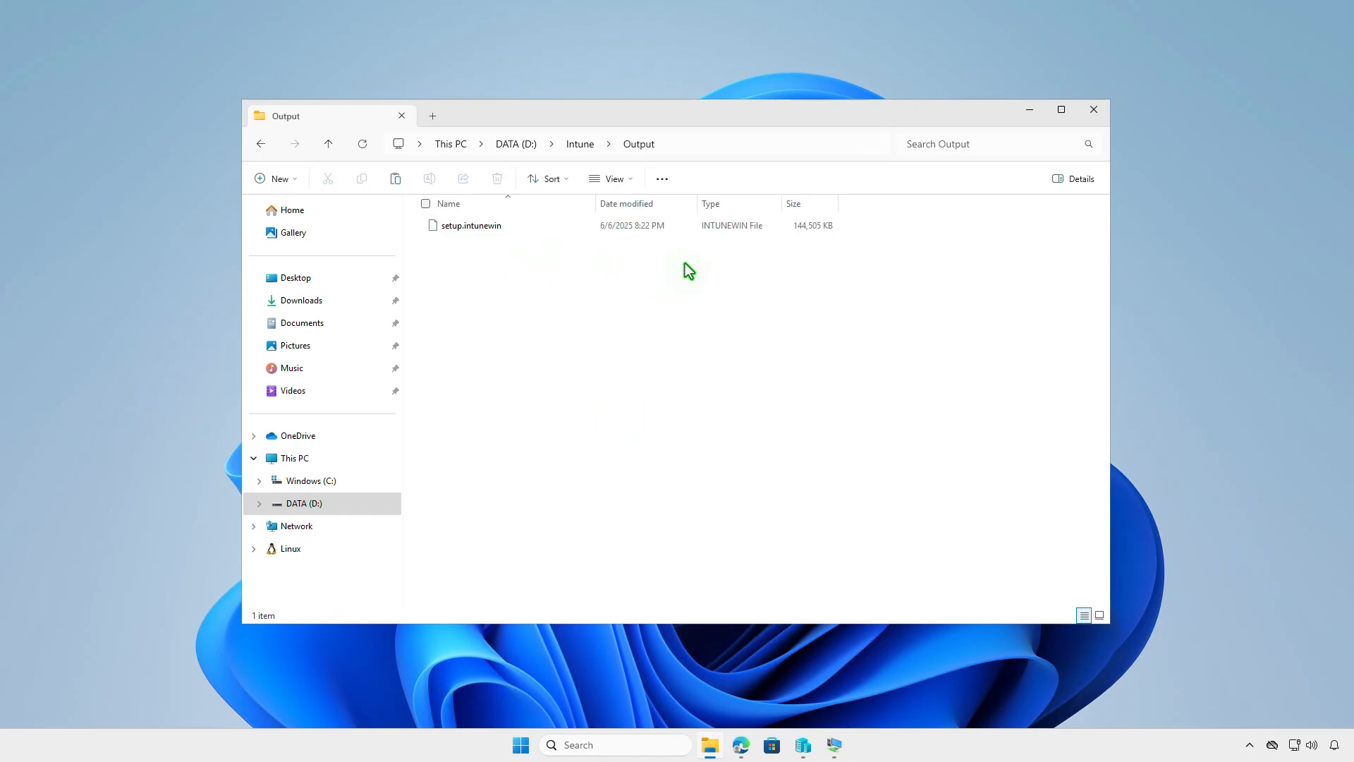
click(1028, 111)
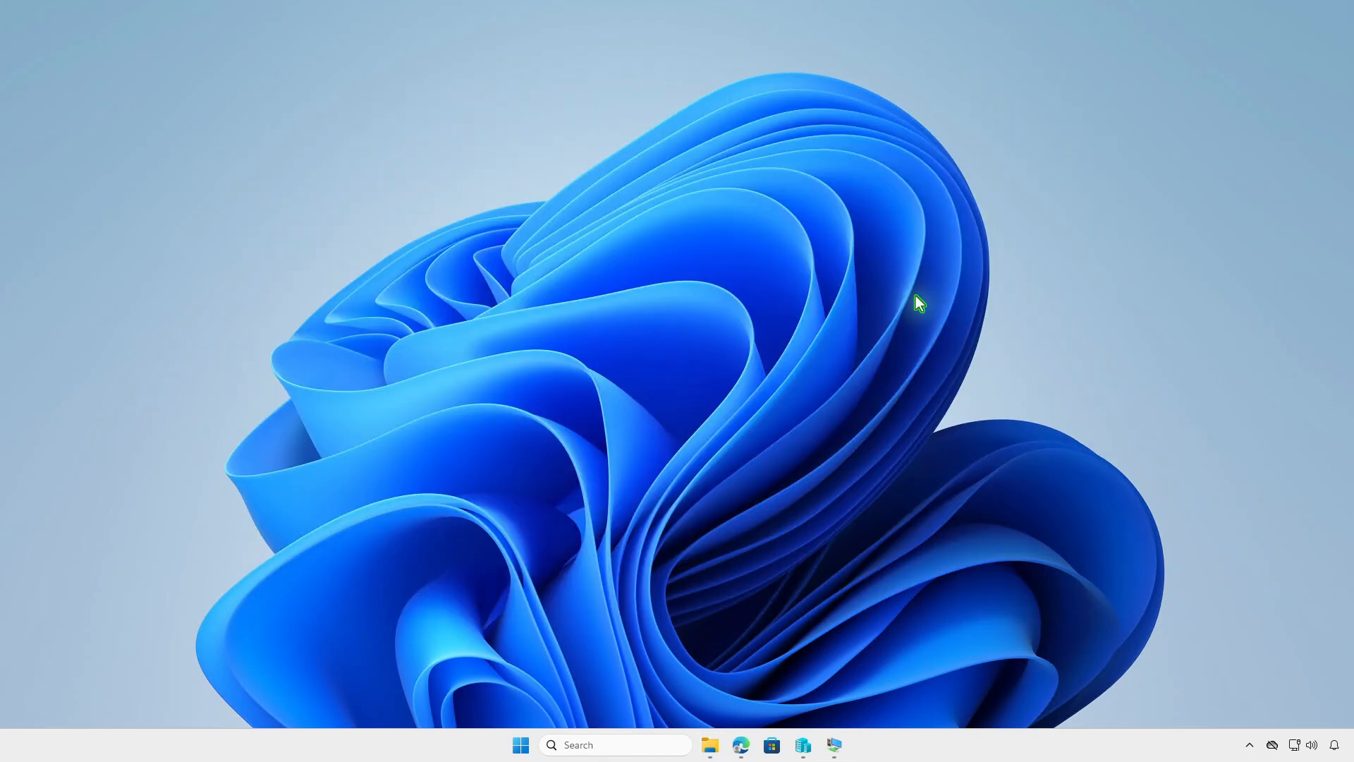
Step: Switch to the Microsoft Intune admin center in Edge and open the list of Windows apps
click(741, 745)
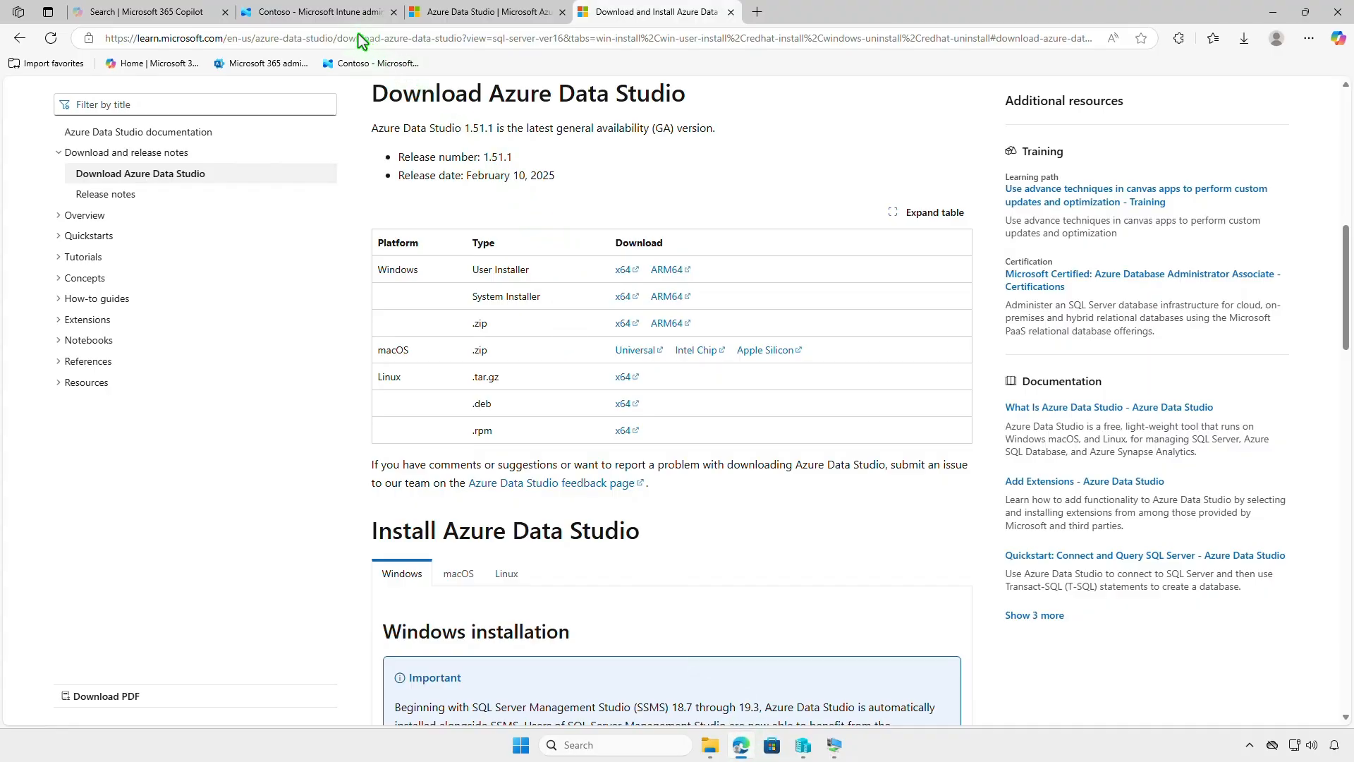
click(336, 19)
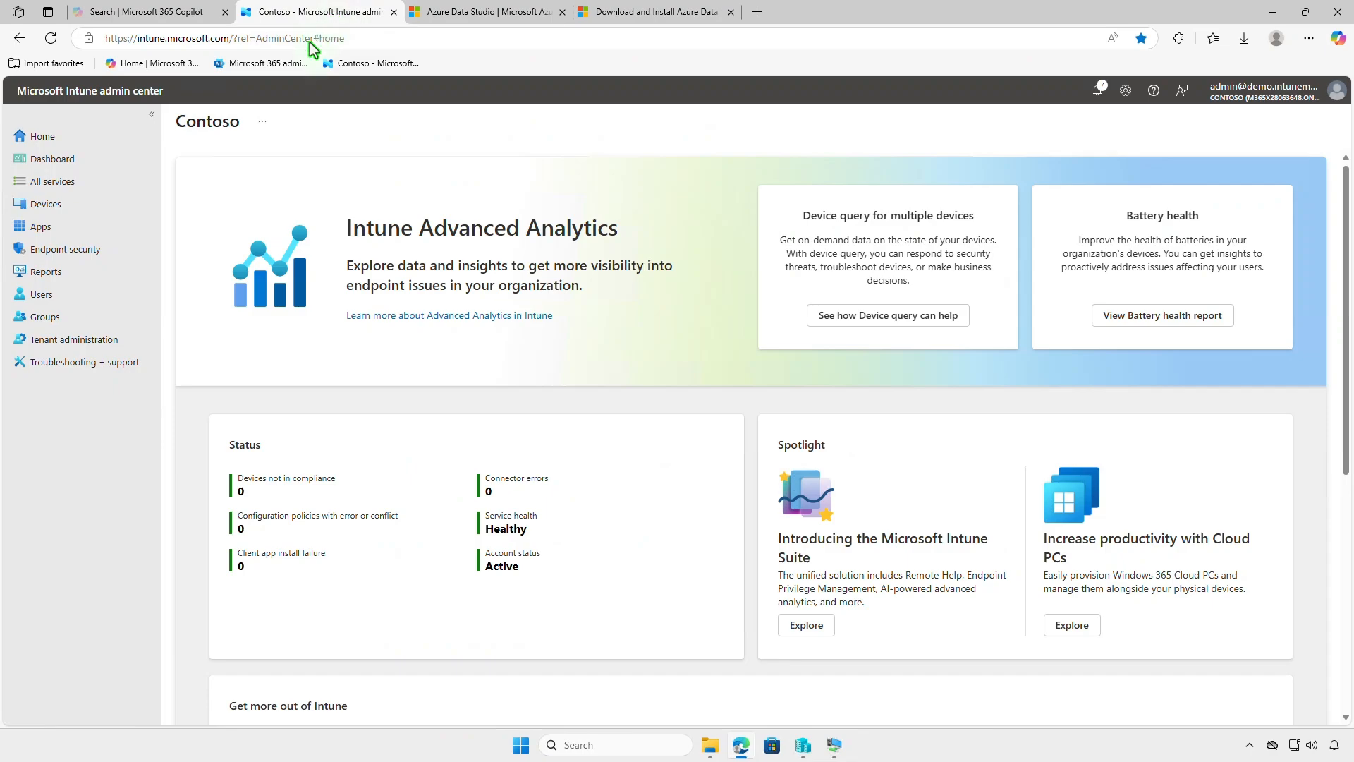
click(105, 226)
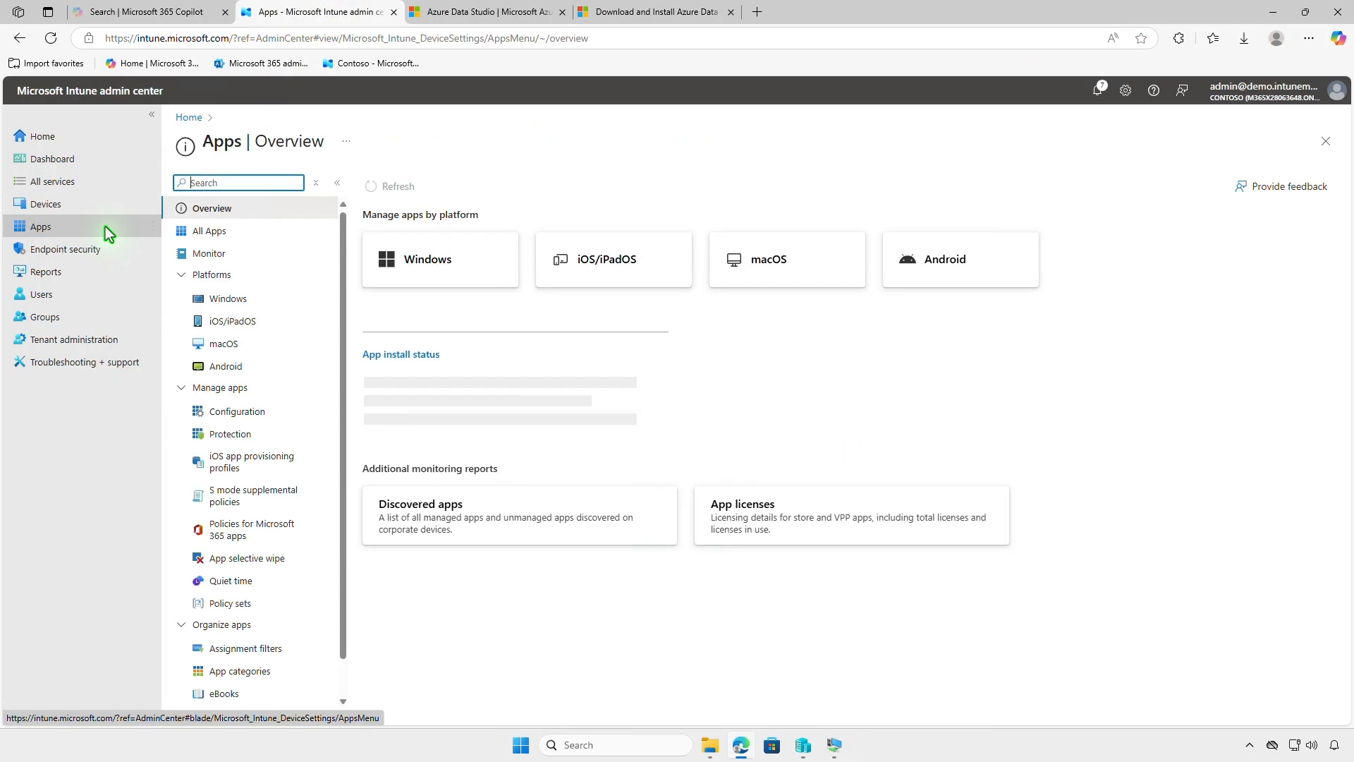
click(260, 299)
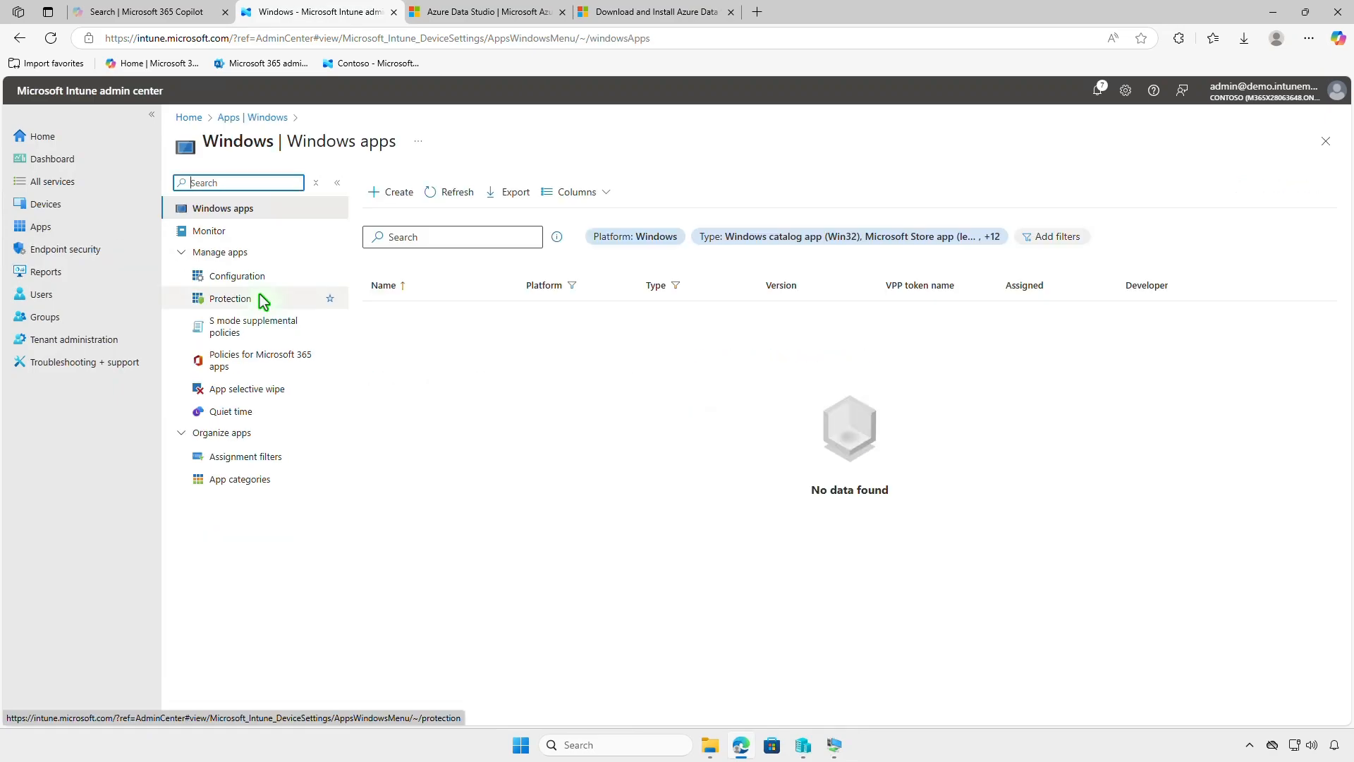
Step: Start creating an app with the app type Windows app (Win32)
click(393, 201)
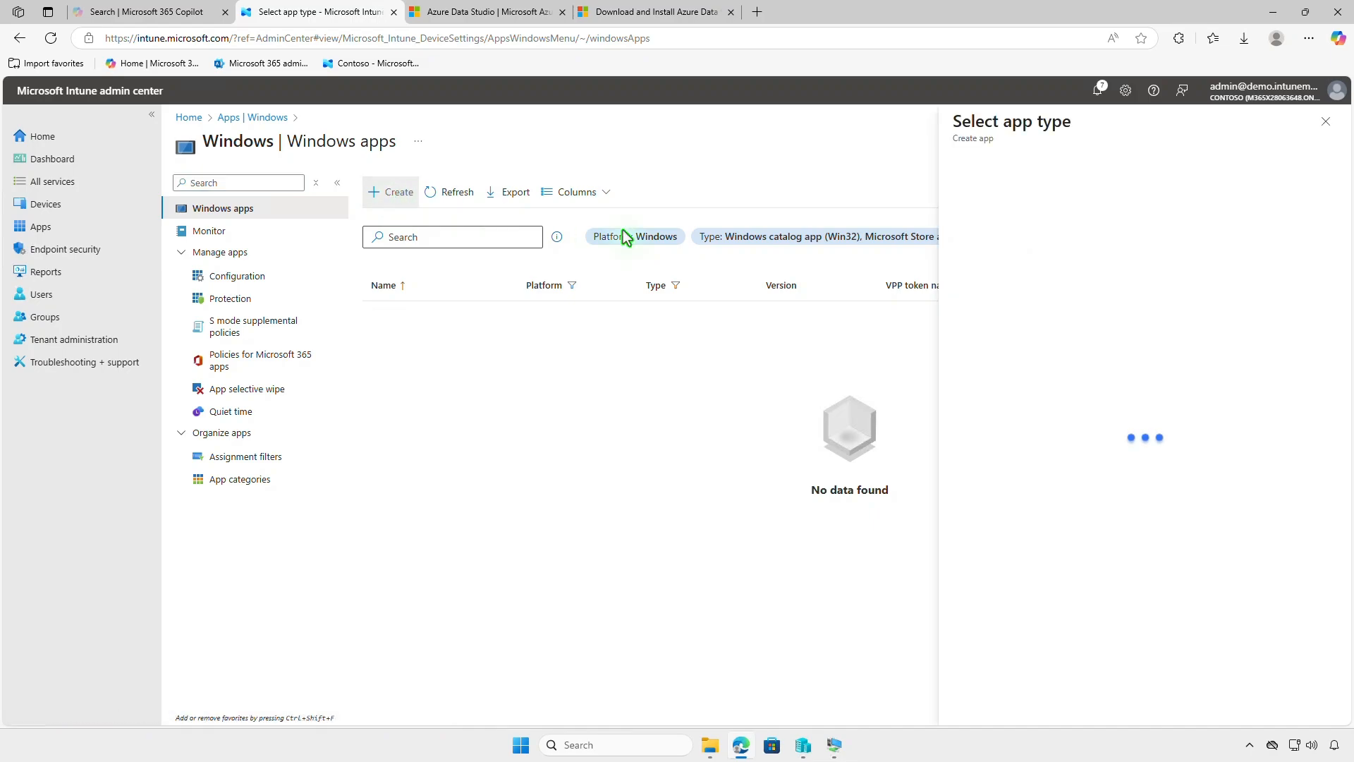
click(1179, 189)
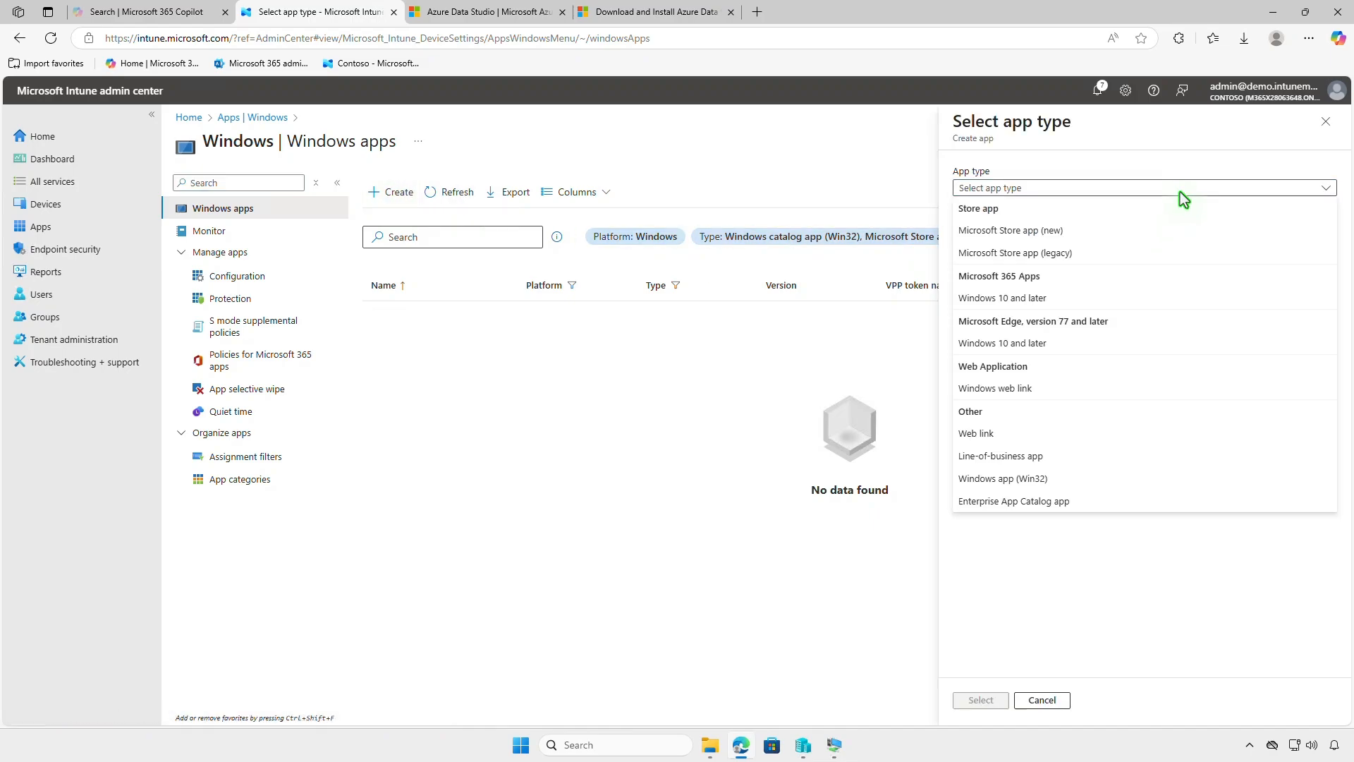
click(1068, 479)
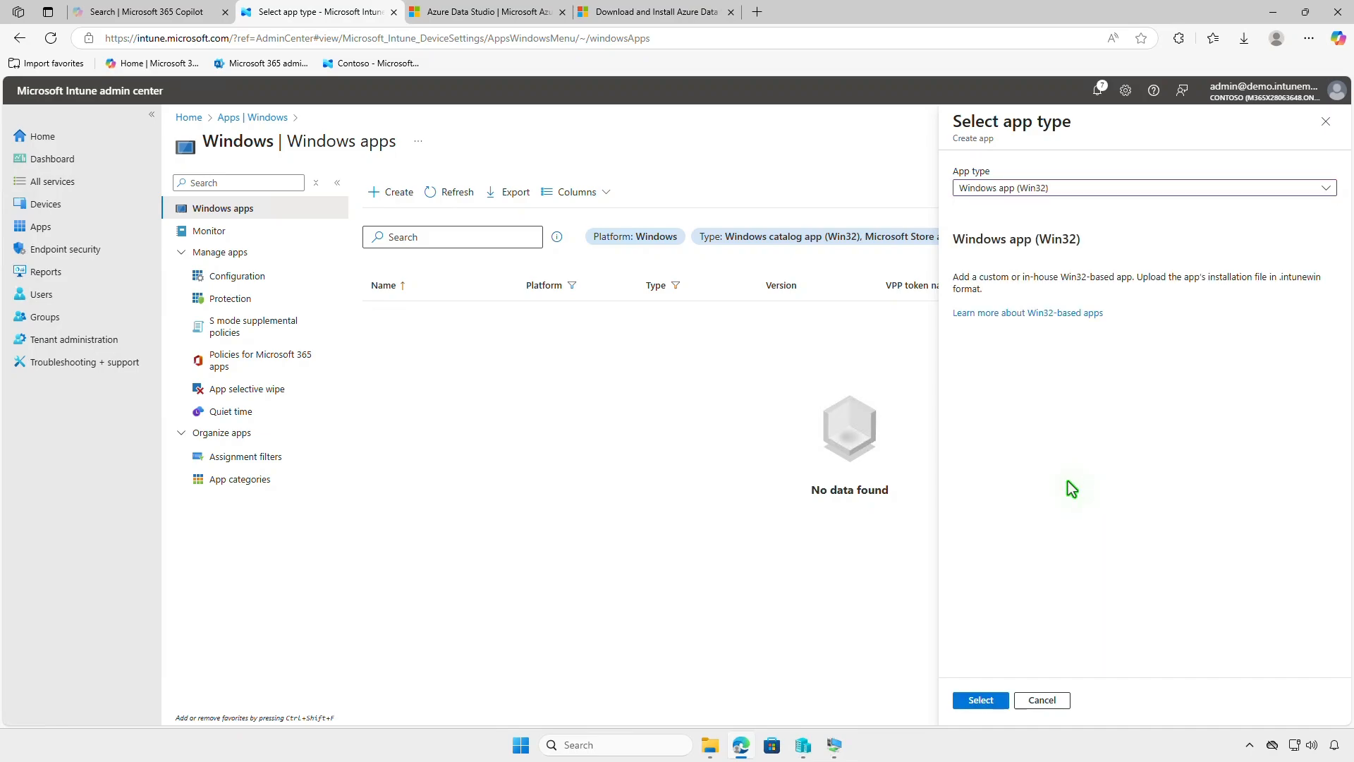
click(998, 696)
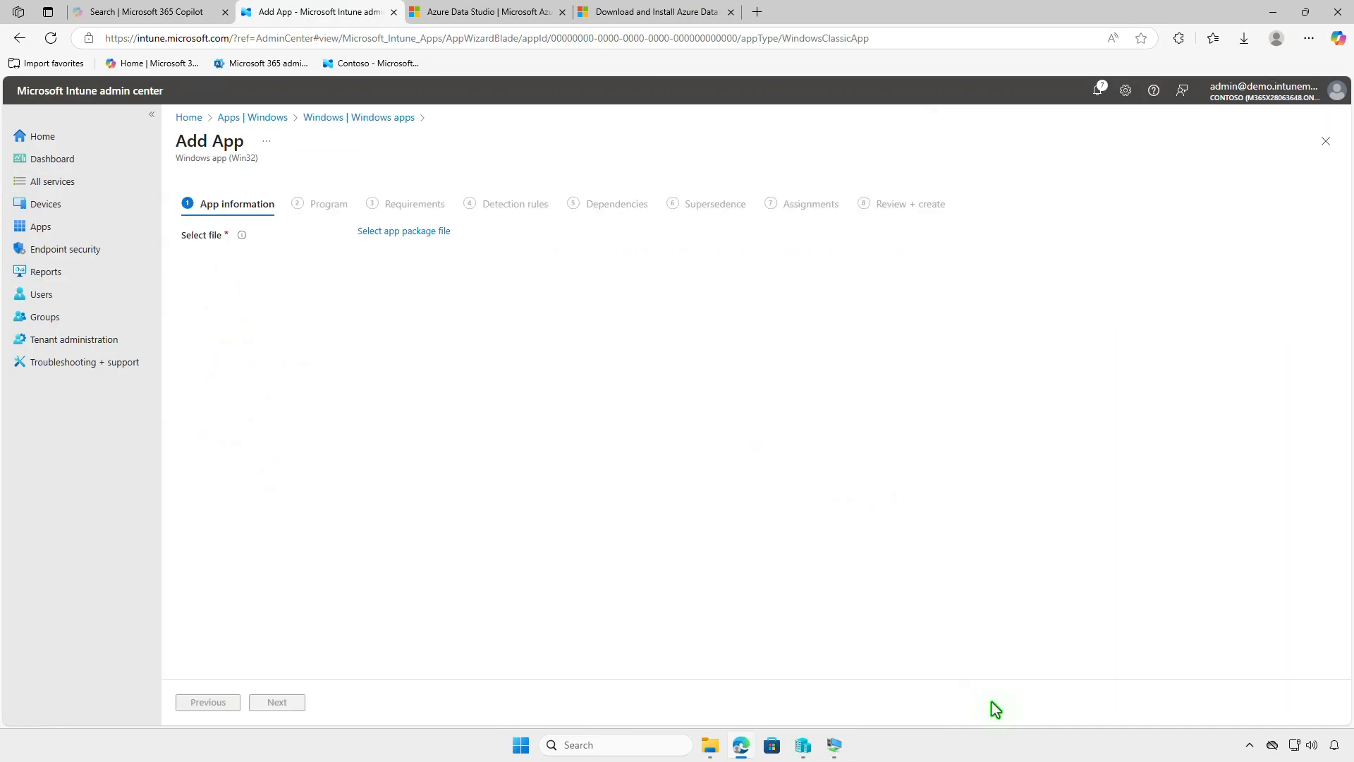
Step: Choose setup.intunewin from D:\Intune\Output as the app package file and confirm it
click(426, 234)
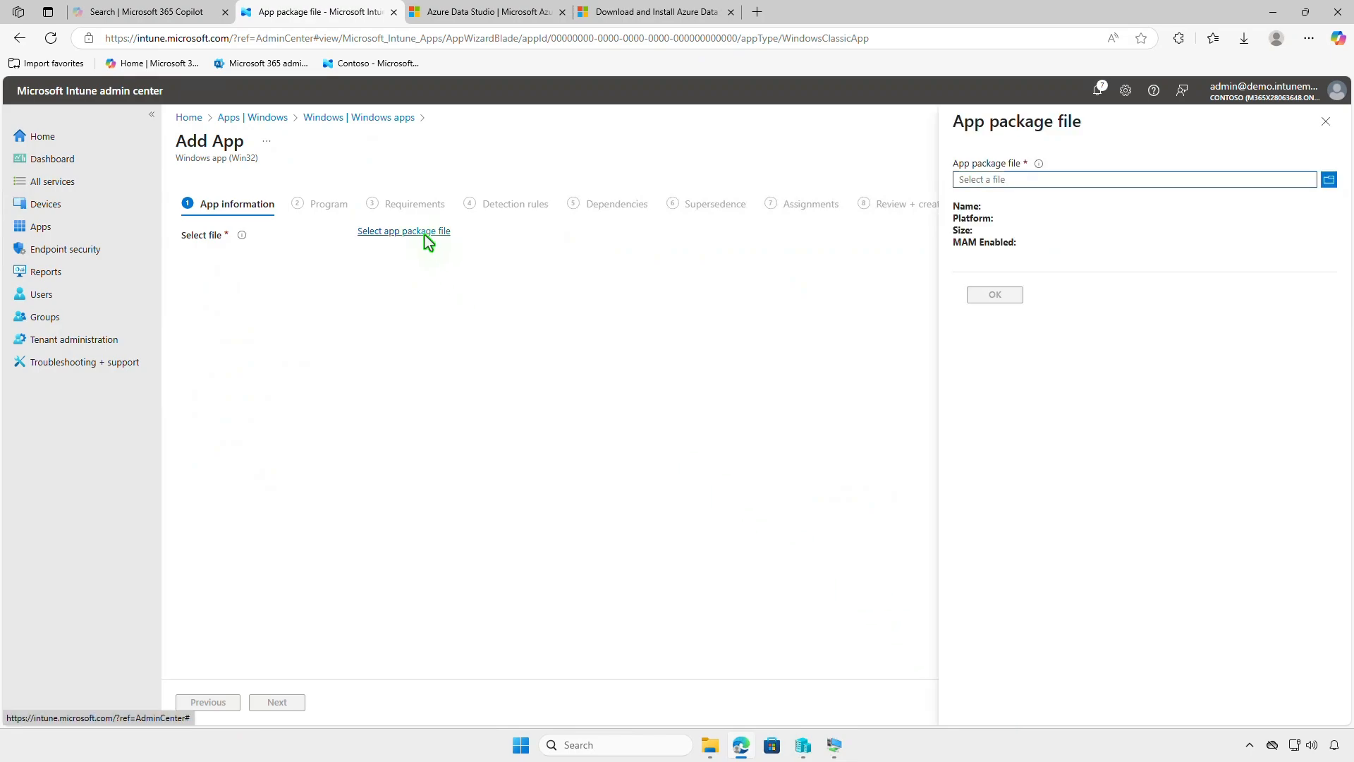
click(1071, 181)
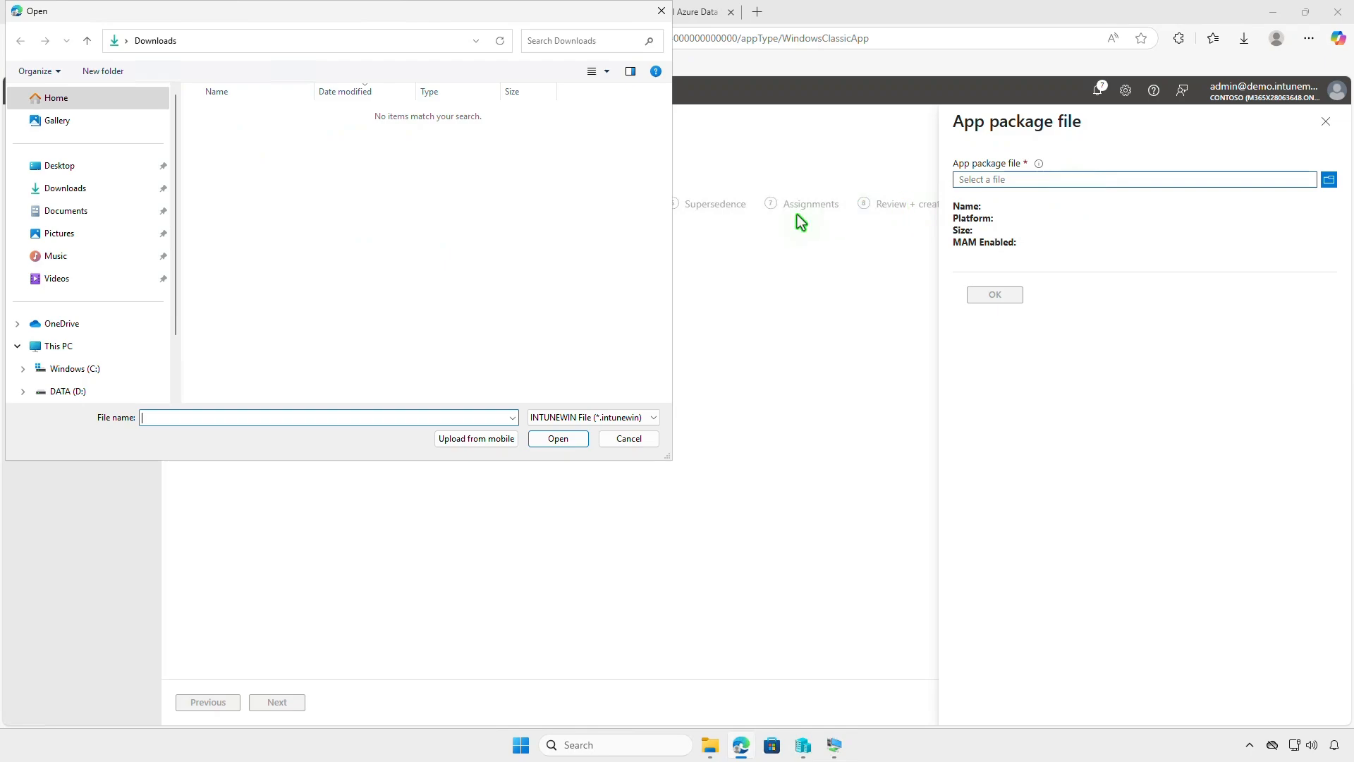
click(74, 347)
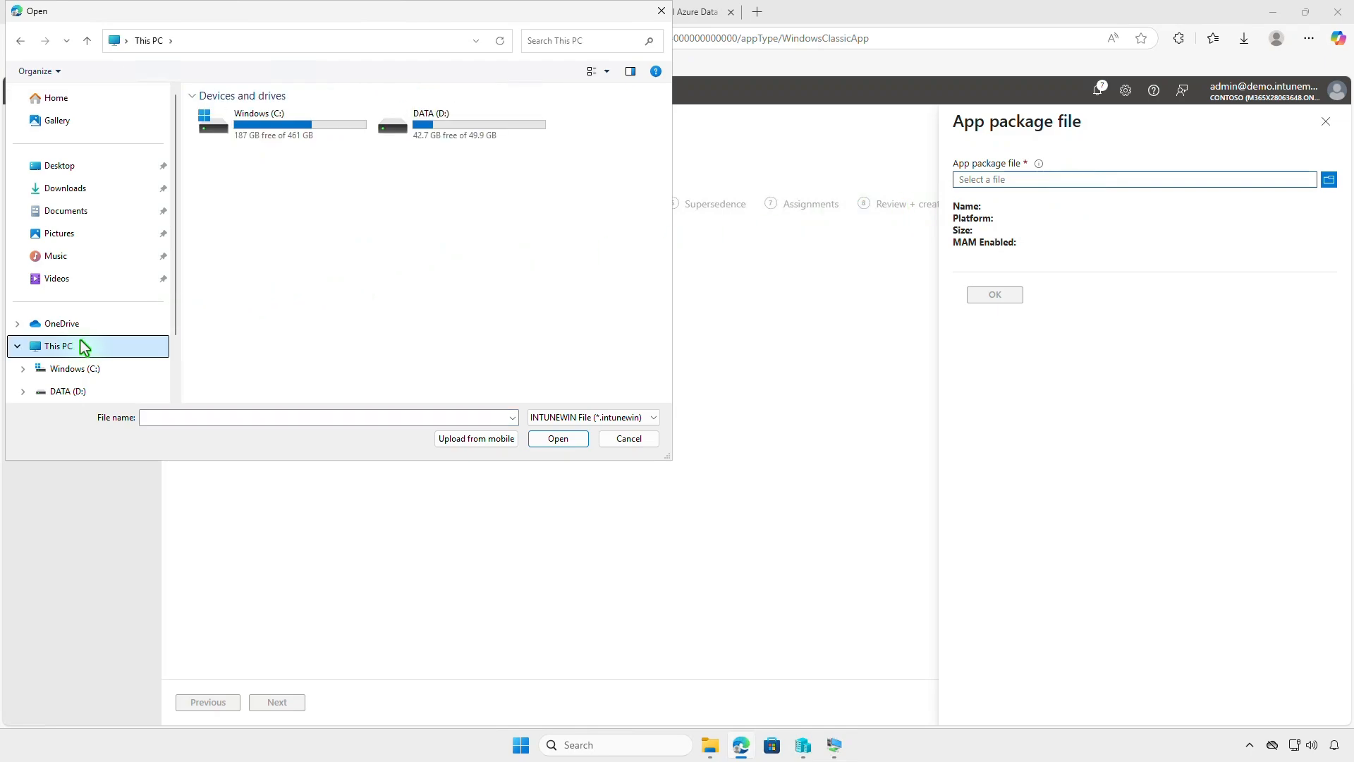
double_click(453, 127)
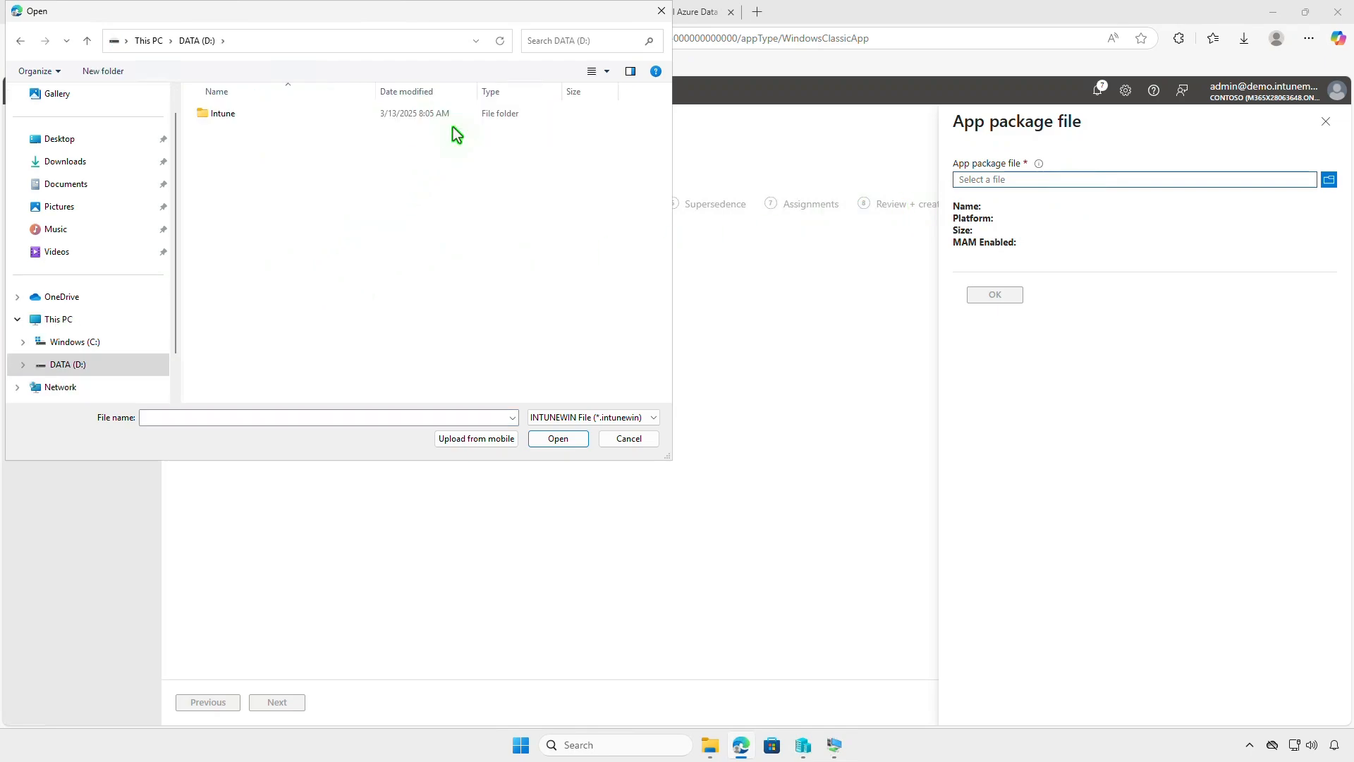
double_click(290, 115)
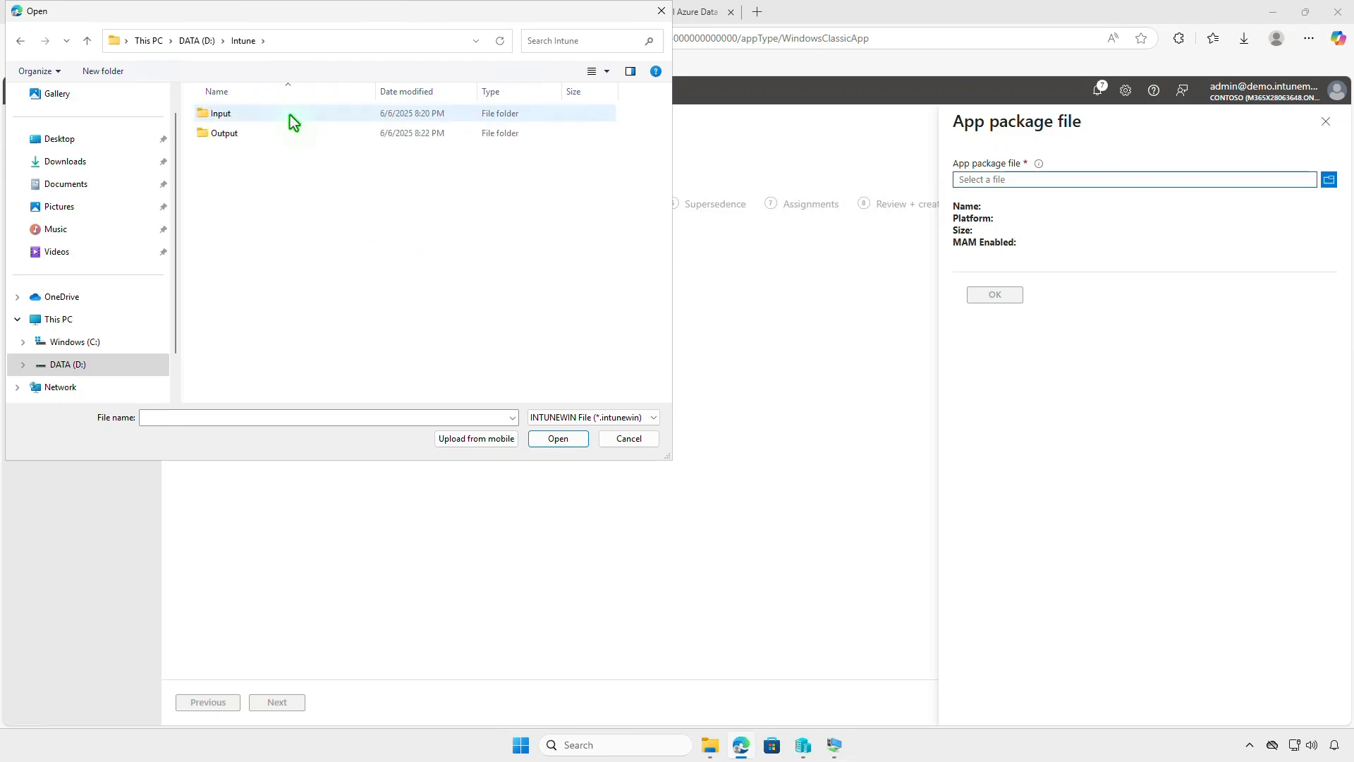
double_click(290, 131)
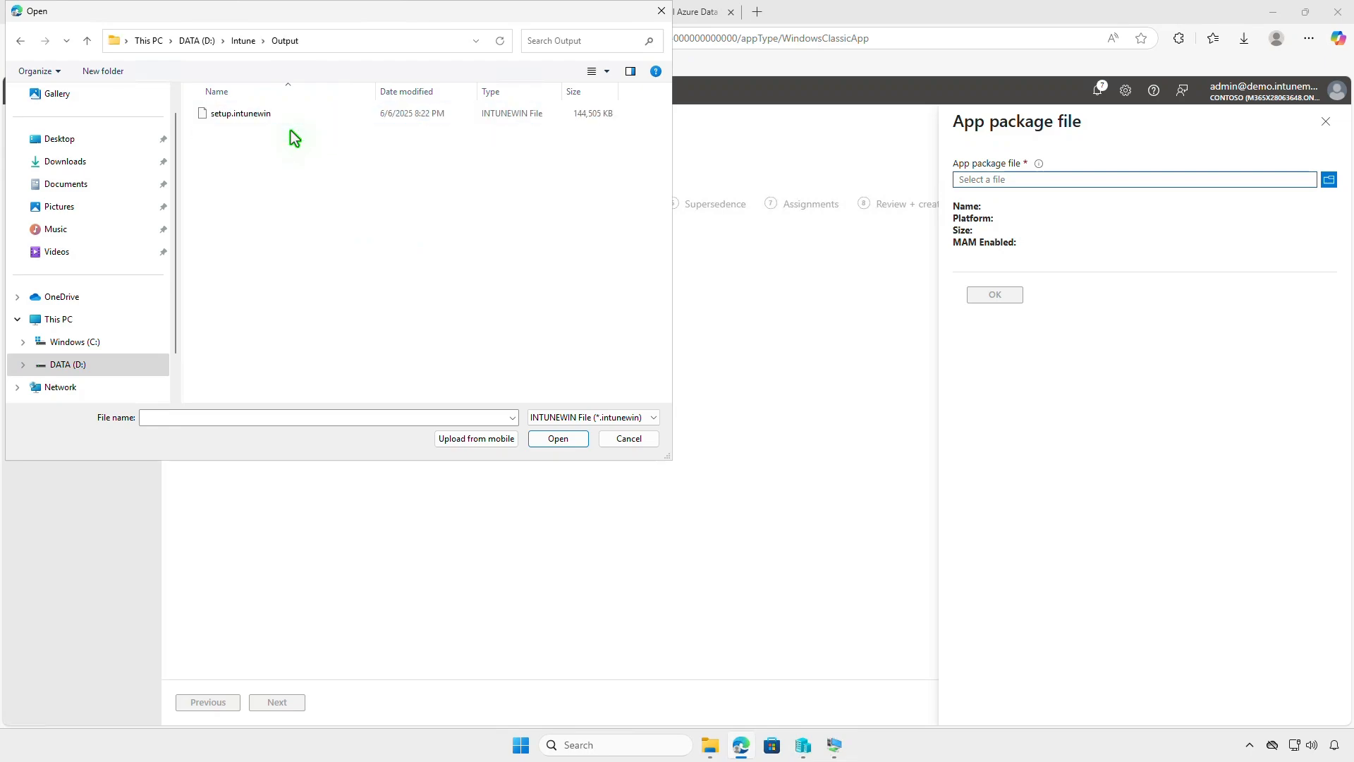
click(289, 116)
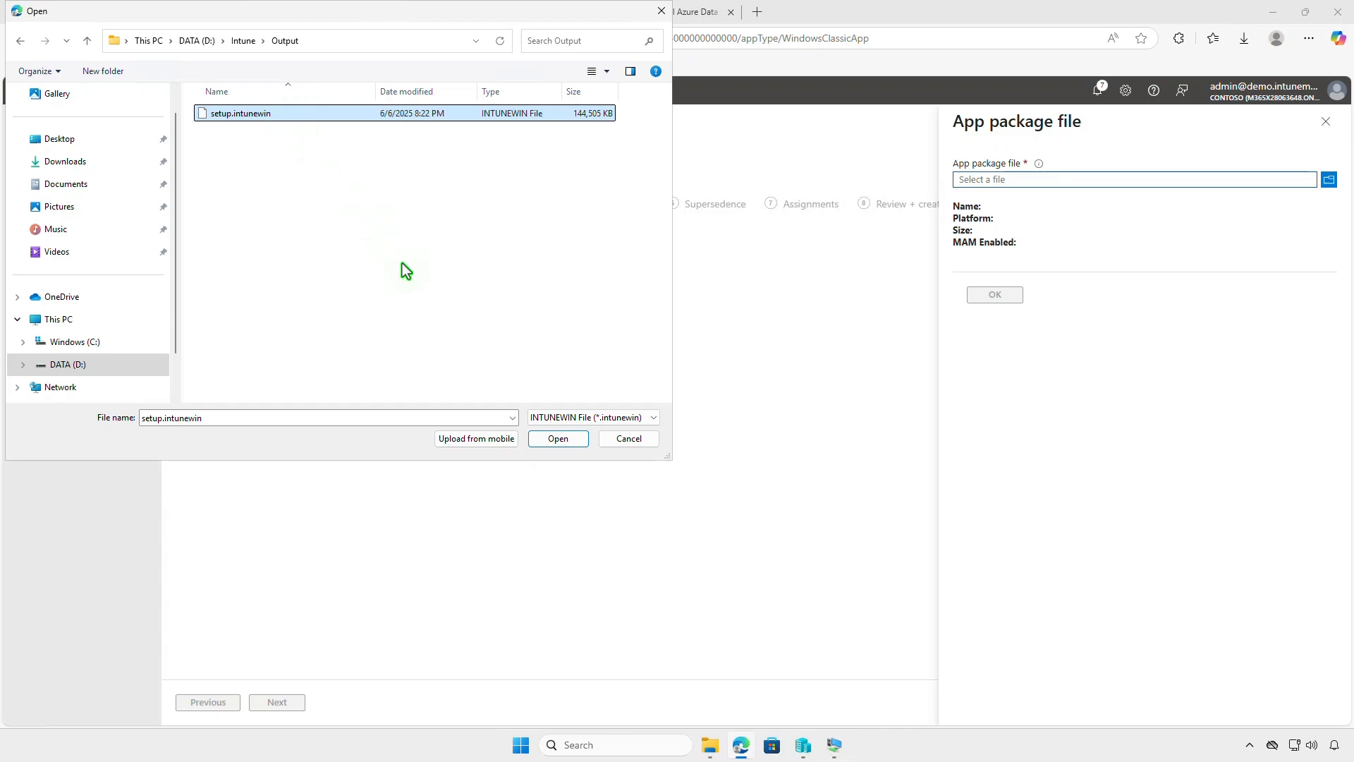
click(553, 441)
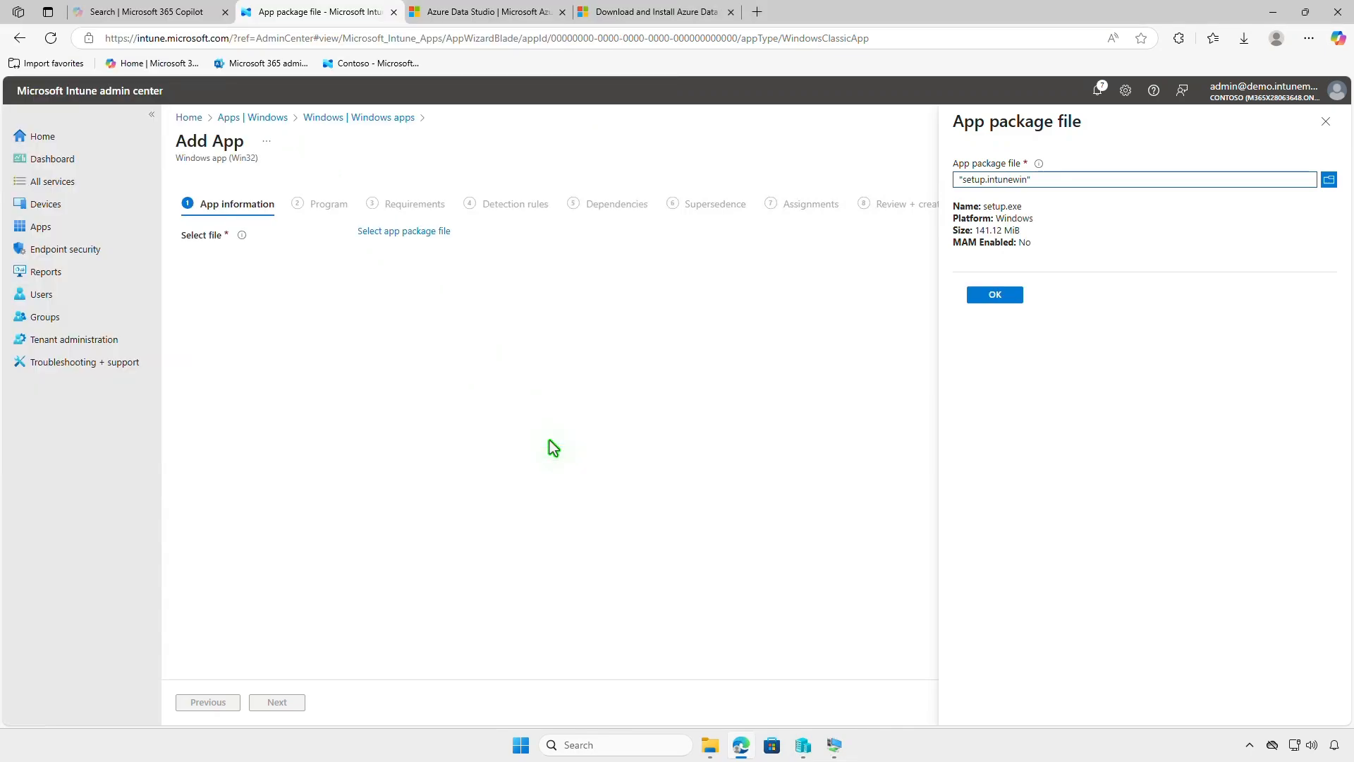
click(995, 295)
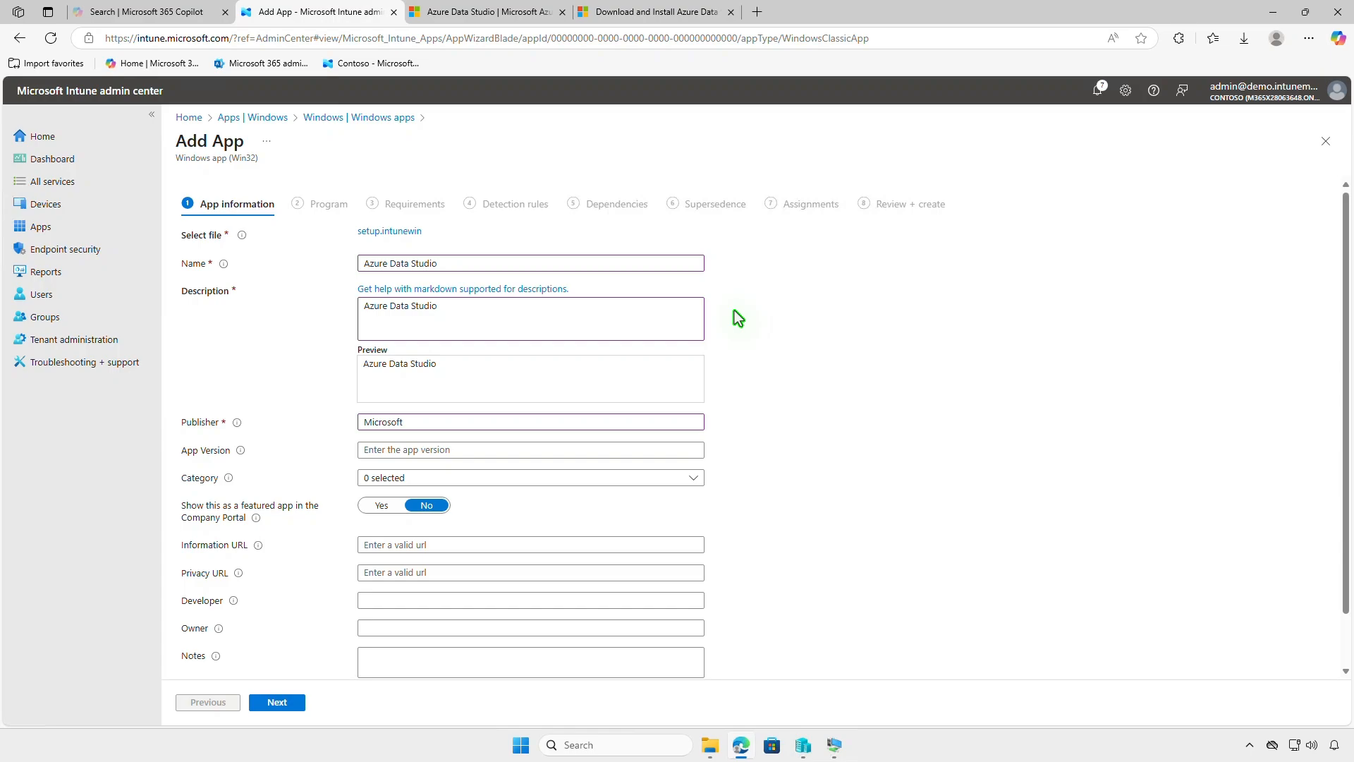
scroll(734, 310, down, 2)
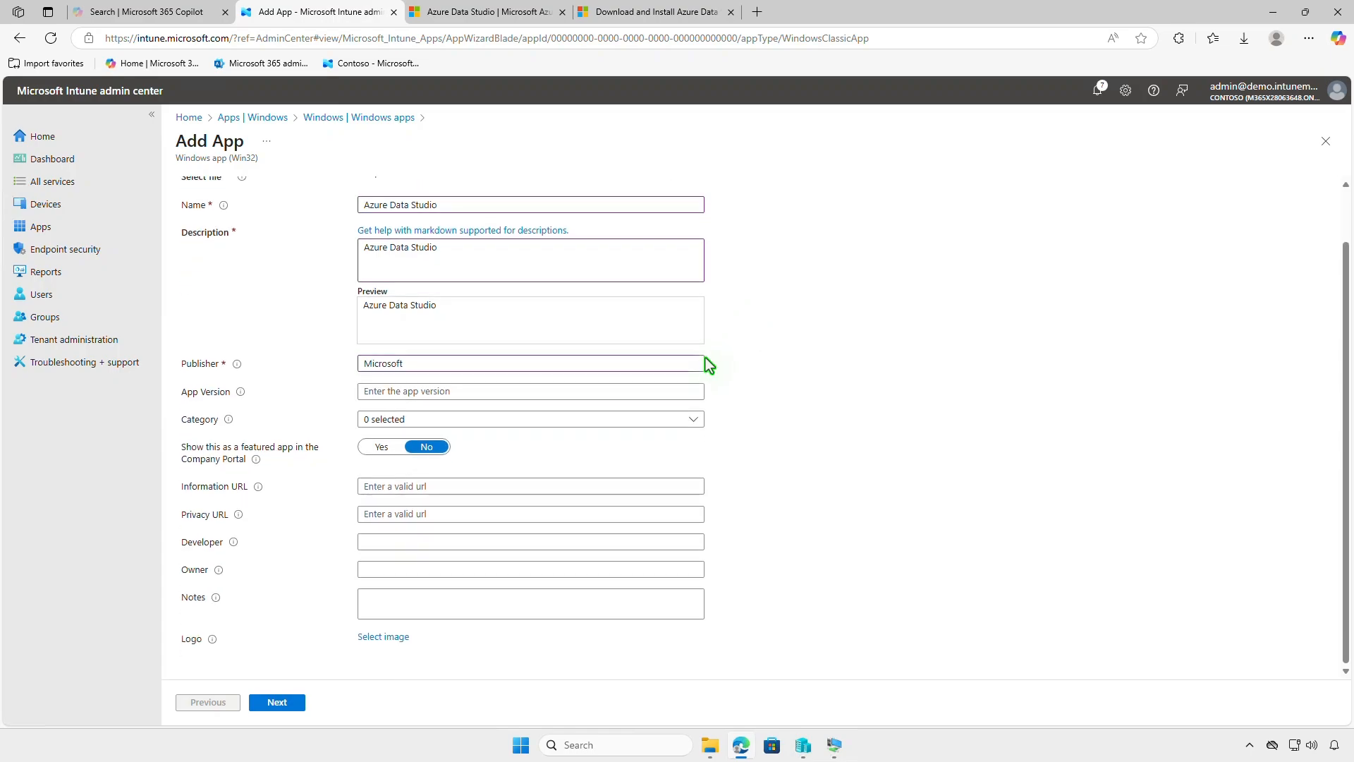
Step: Upload OTgxd3mt_400x400.jpg from the Downloads folder as the app logo and confirm it
click(388, 636)
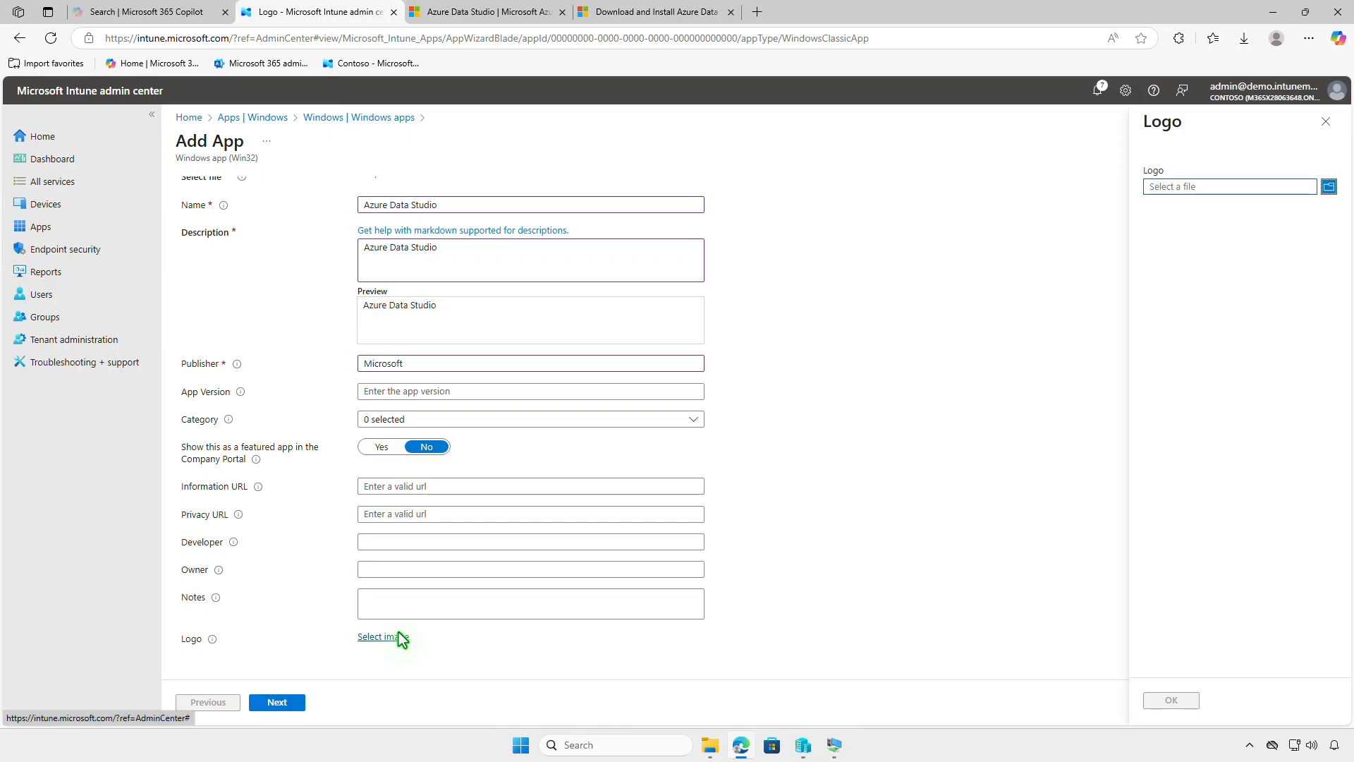
click(1189, 186)
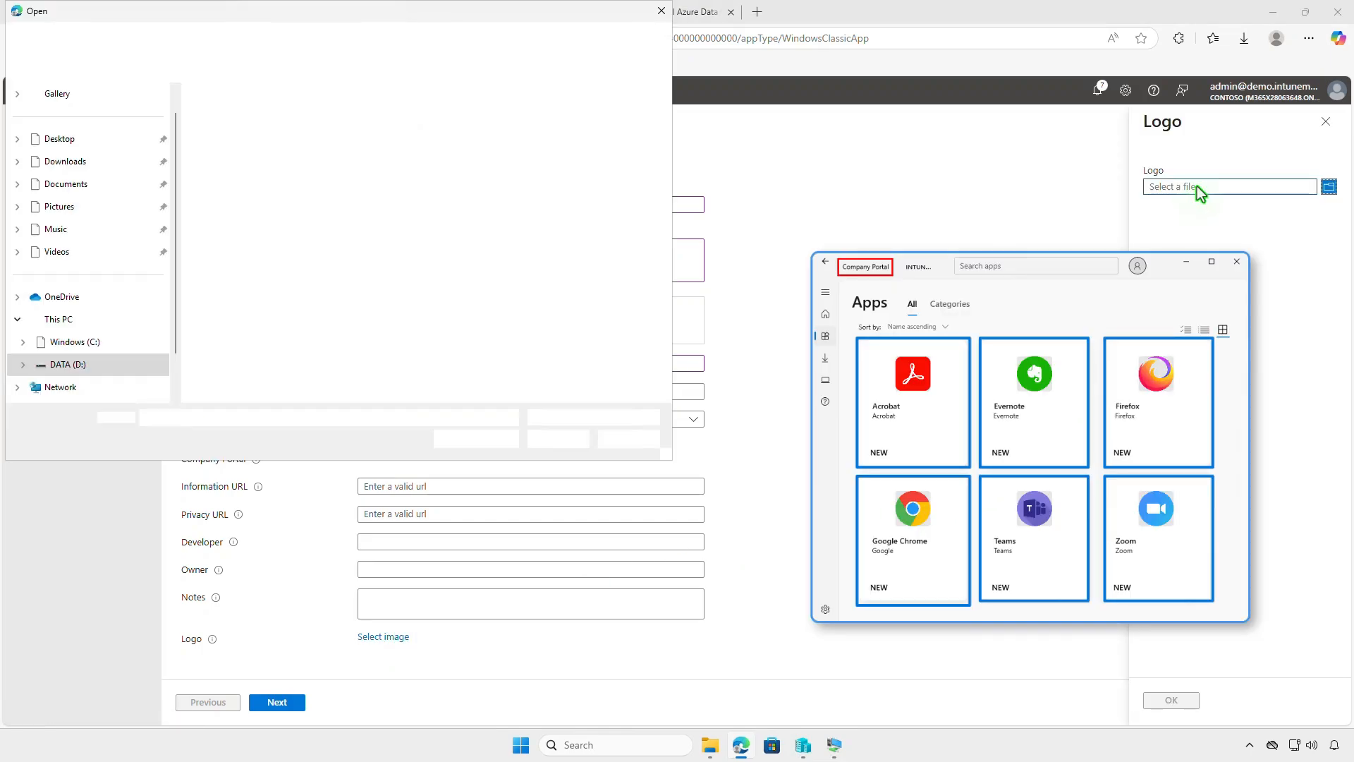
click(106, 166)
click(260, 136)
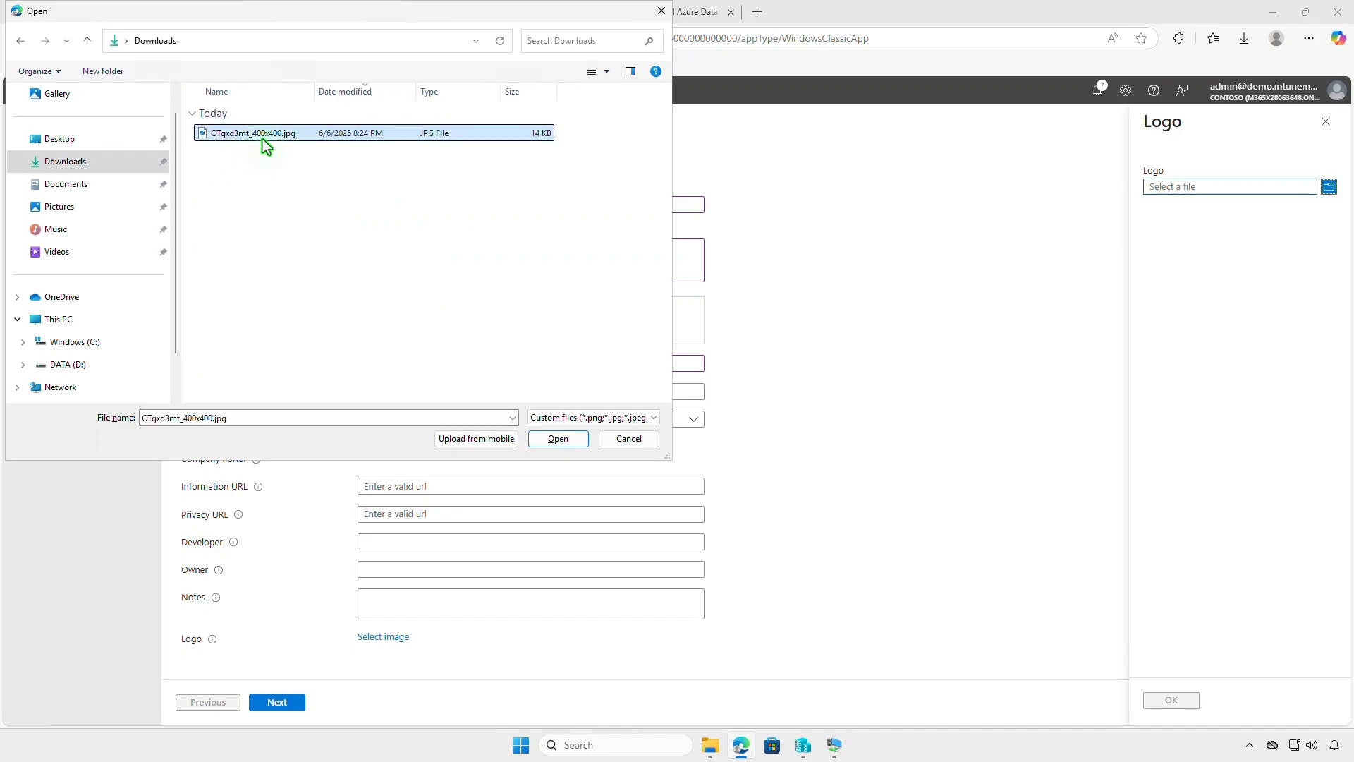
click(558, 438)
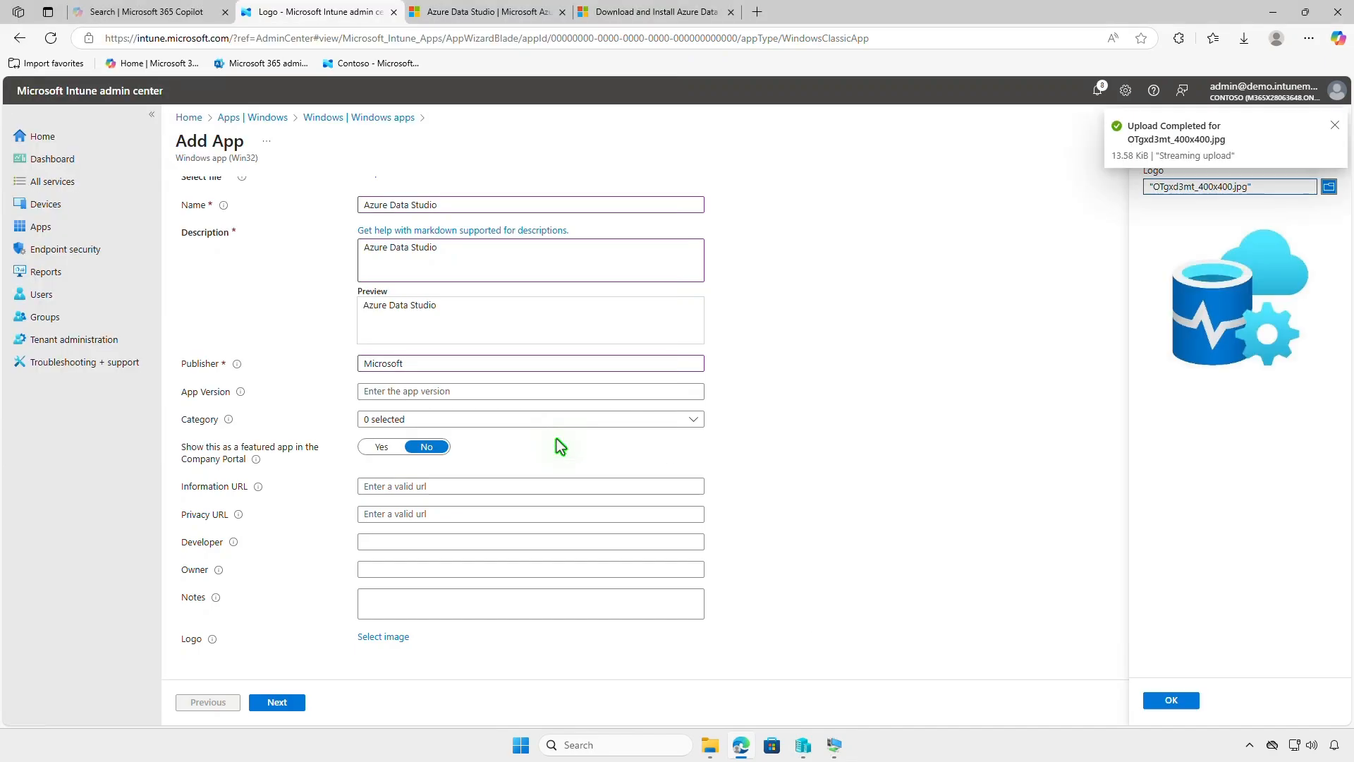
click(1171, 700)
scroll(772, 591, down, 2)
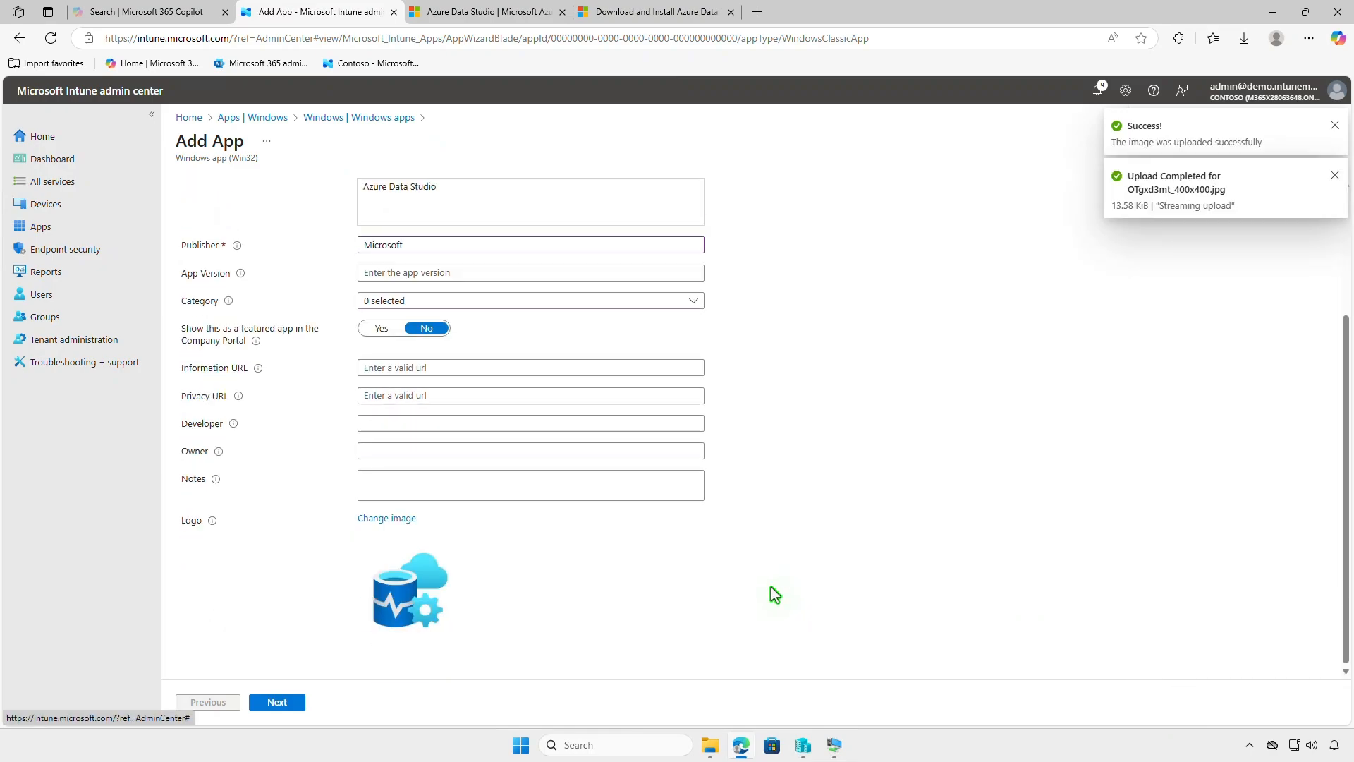
Step: Set the install command to setup.exe /VERYSILENT /NORESTART /MERGETASKS=!runcode and the uninstall command to "%ProgramFiles%\Azure Data Studio\unins000.exe" /VERYSILENT, and proceed to the requirements
click(296, 703)
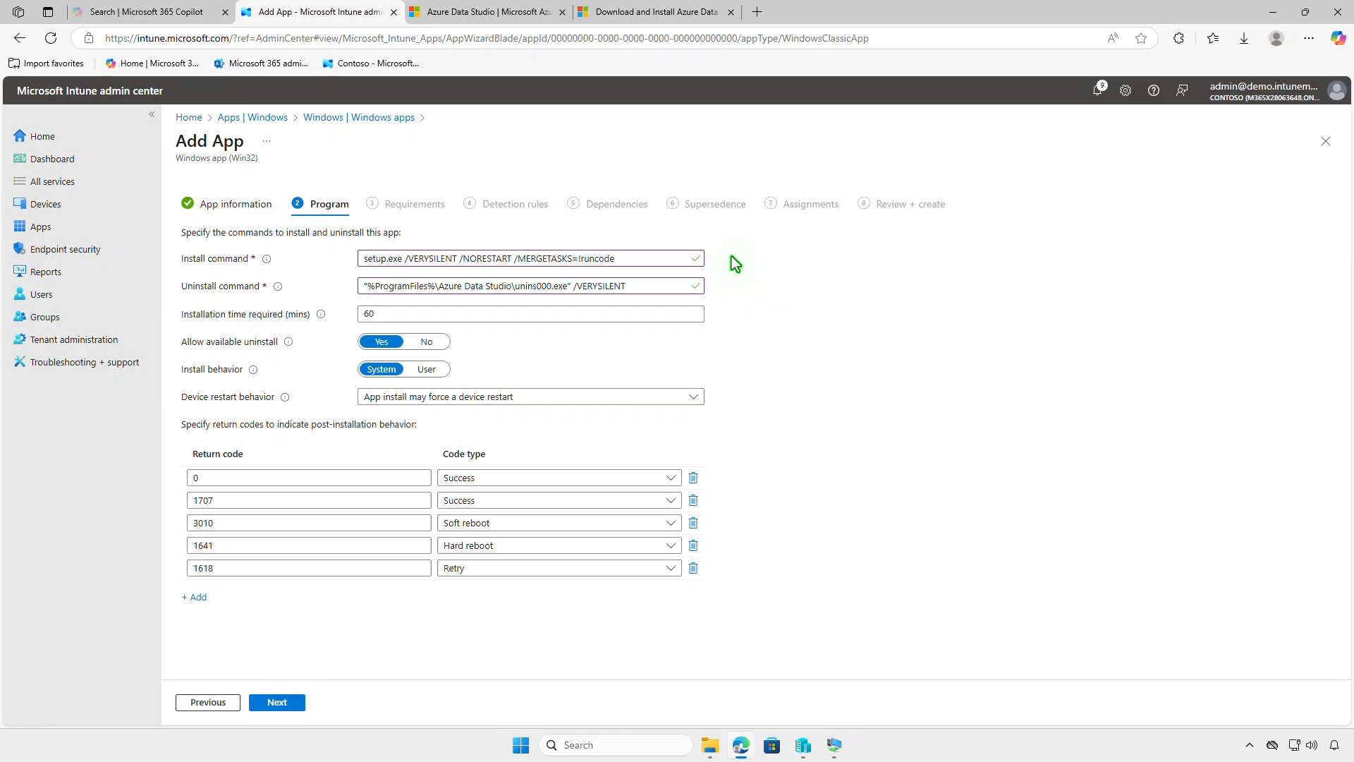
click(276, 703)
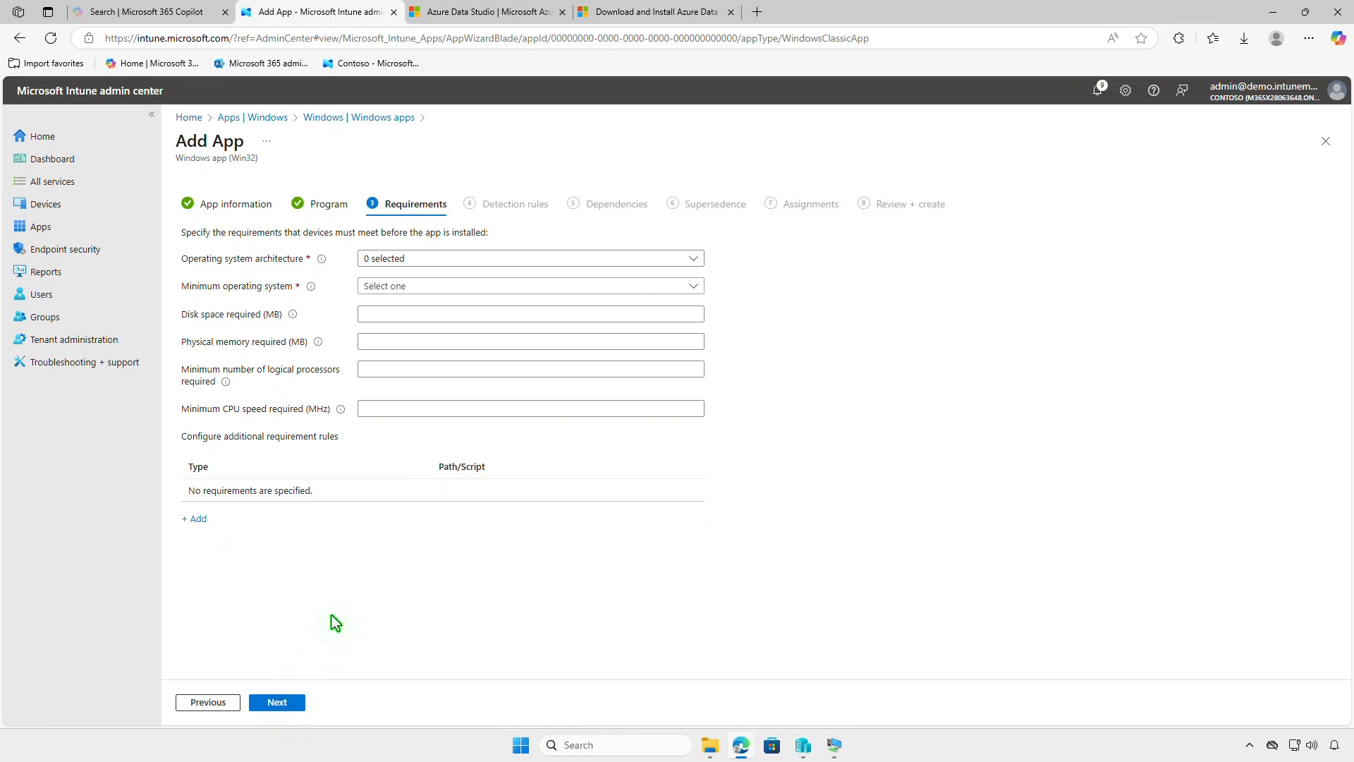
Step: Require the 64-bit operating system architecture and Windows 10 1607 as the minimum operating system, and proceed to the detection rules
click(467, 258)
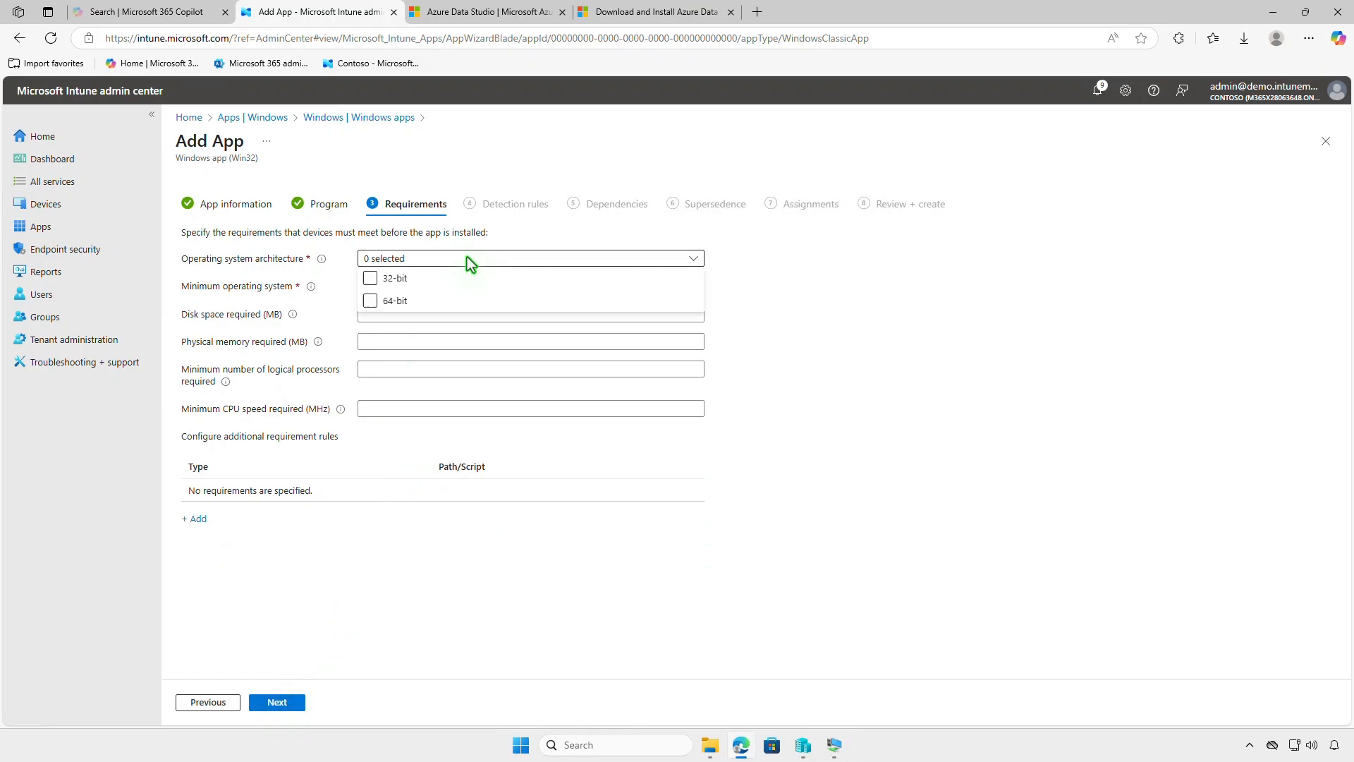
click(420, 281)
click(379, 303)
click(328, 307)
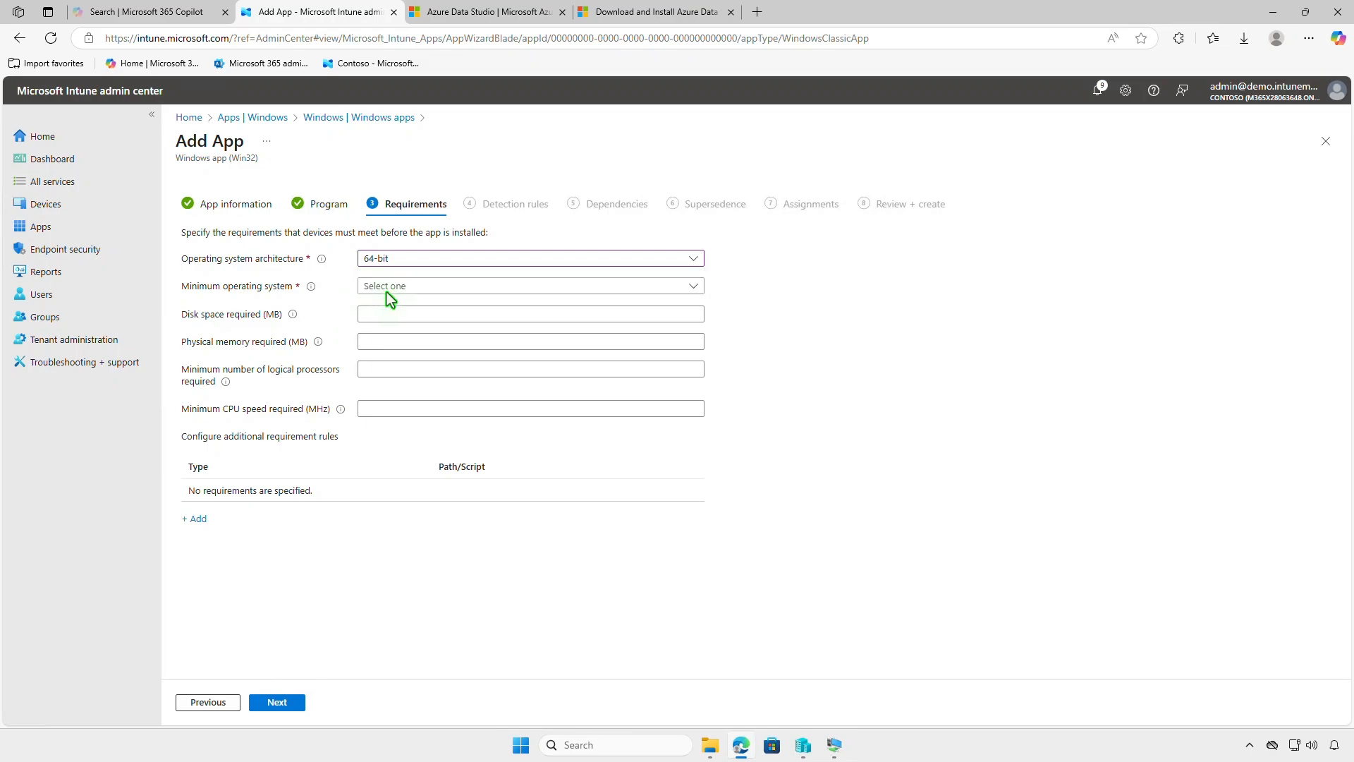
click(446, 287)
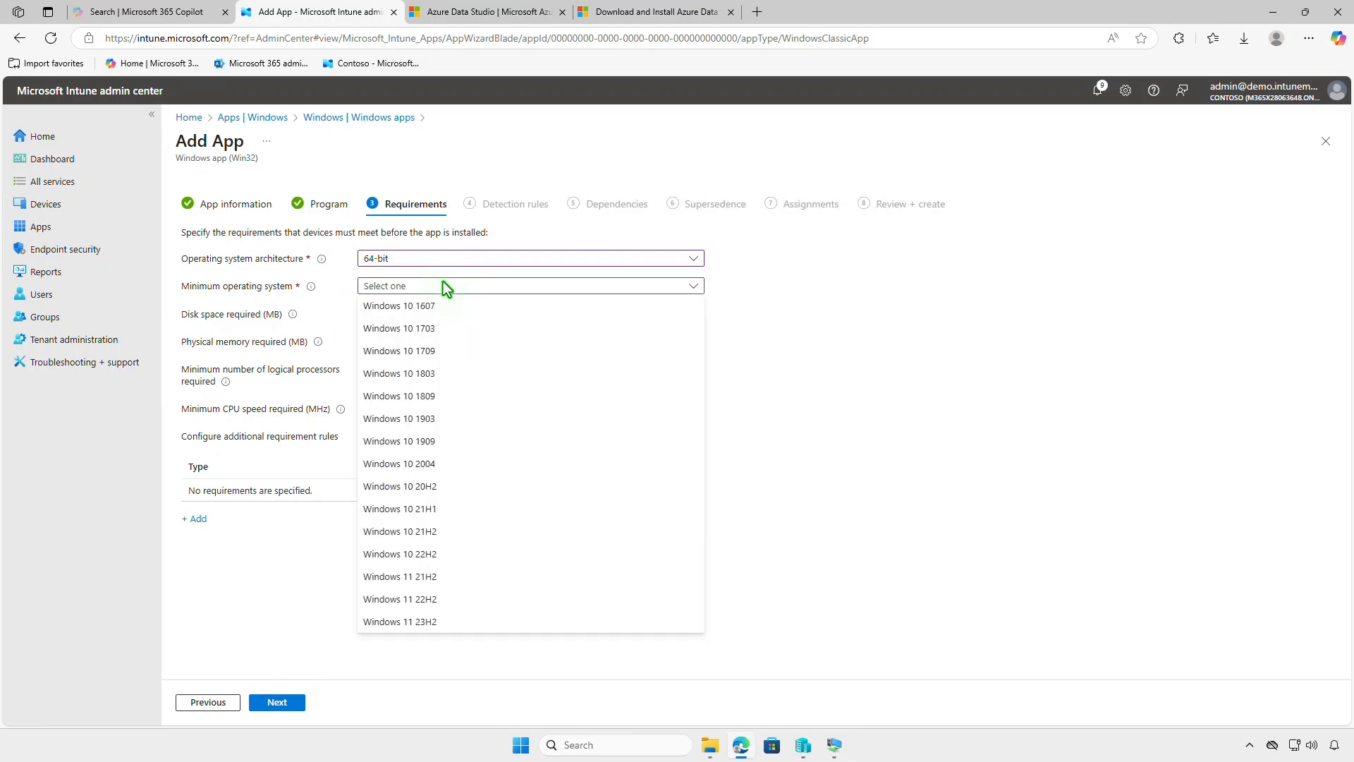
click(472, 305)
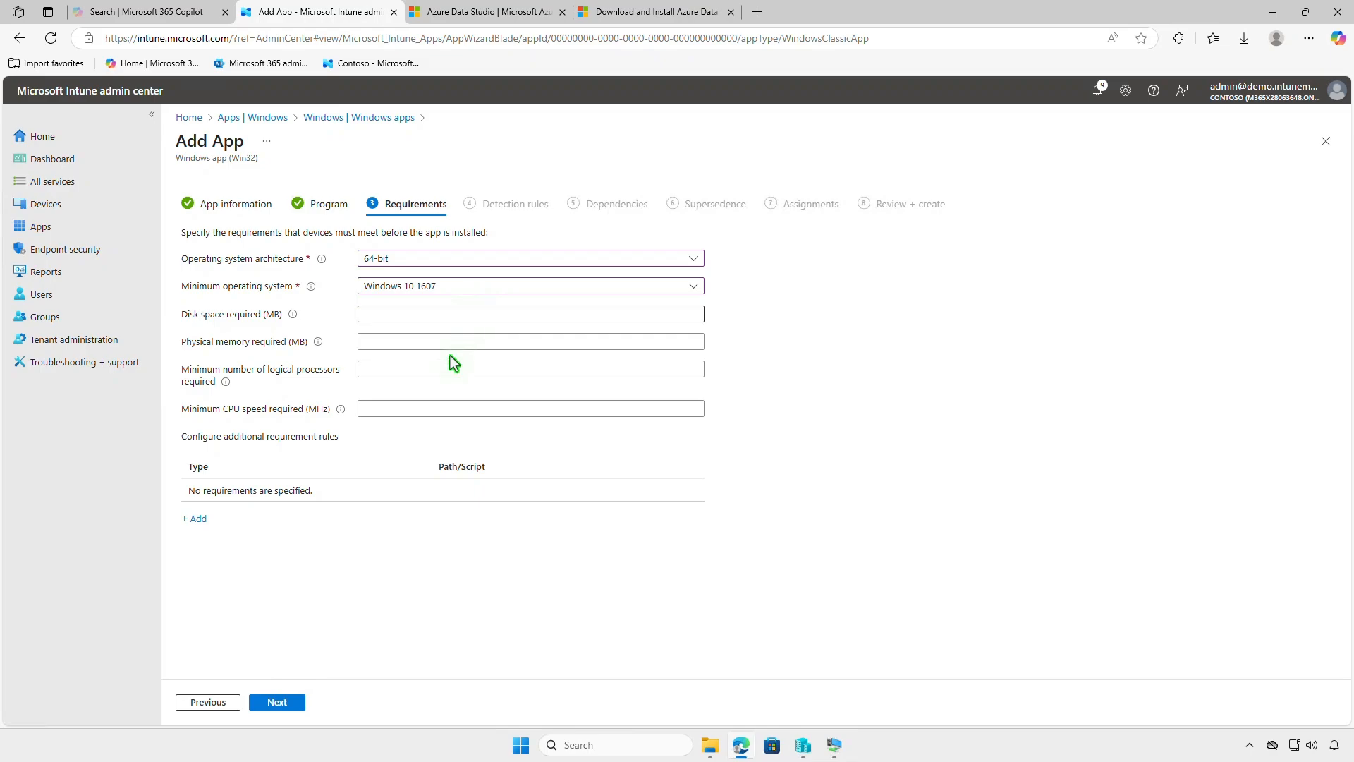
click(298, 703)
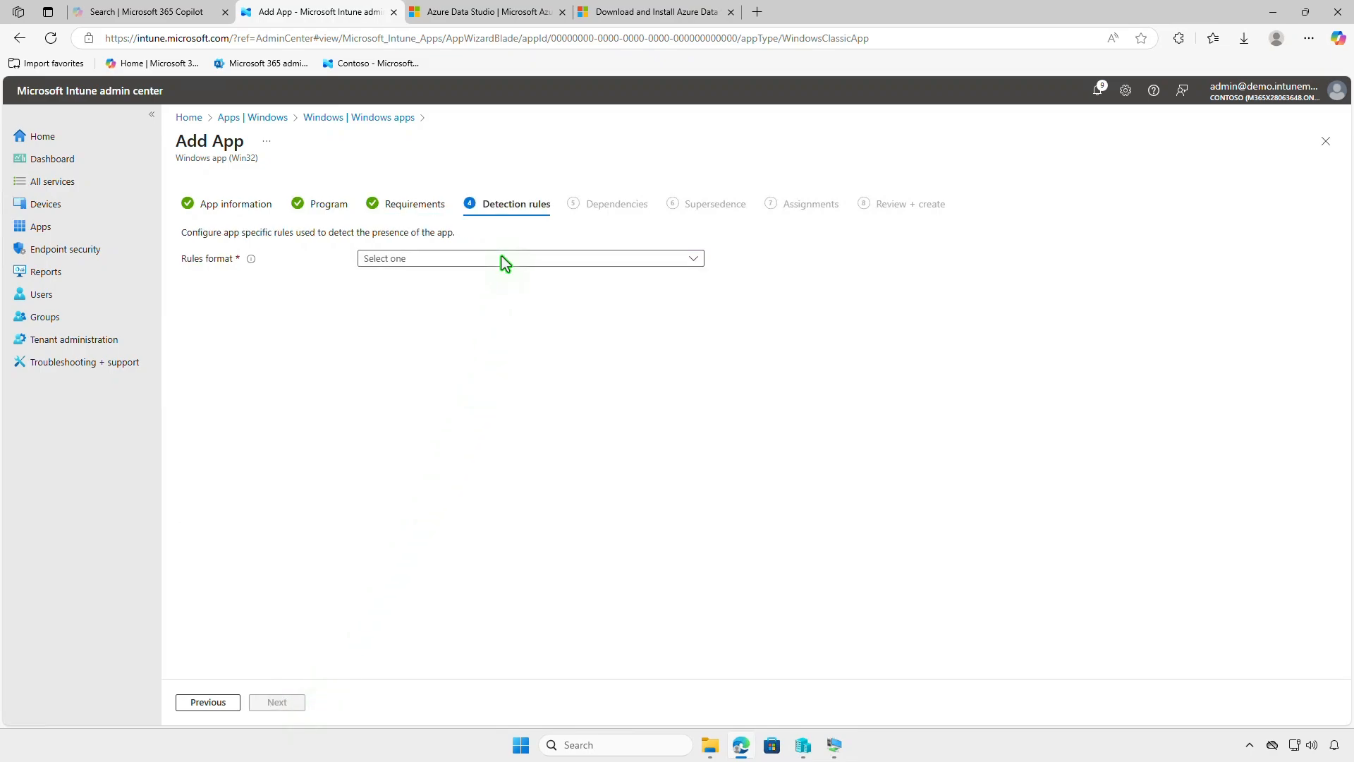
Step: Manually configure a File detection rule with path %ProgramFiles%\Azure Data Studio, file azuredatastudio.exe and method File or folder exists, and proceed to the dependencies
click(502, 258)
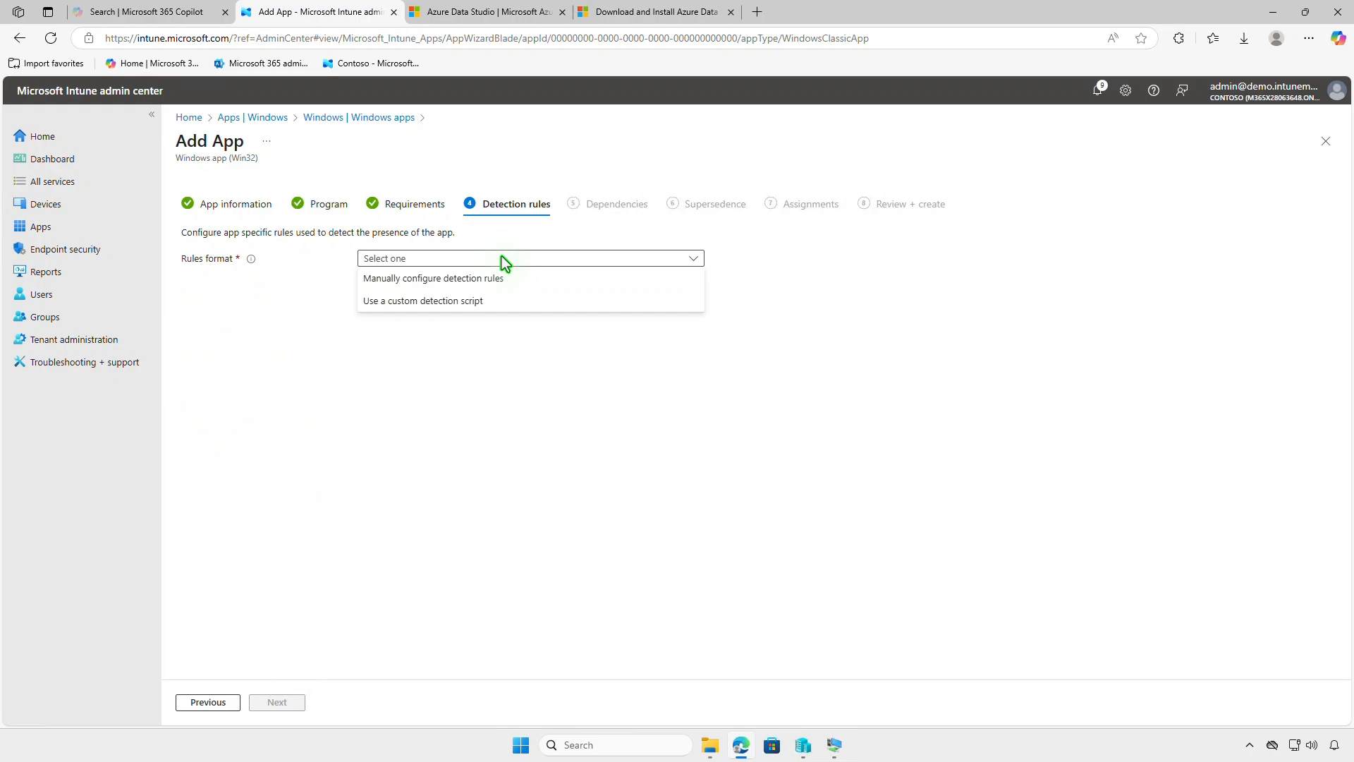
click(512, 277)
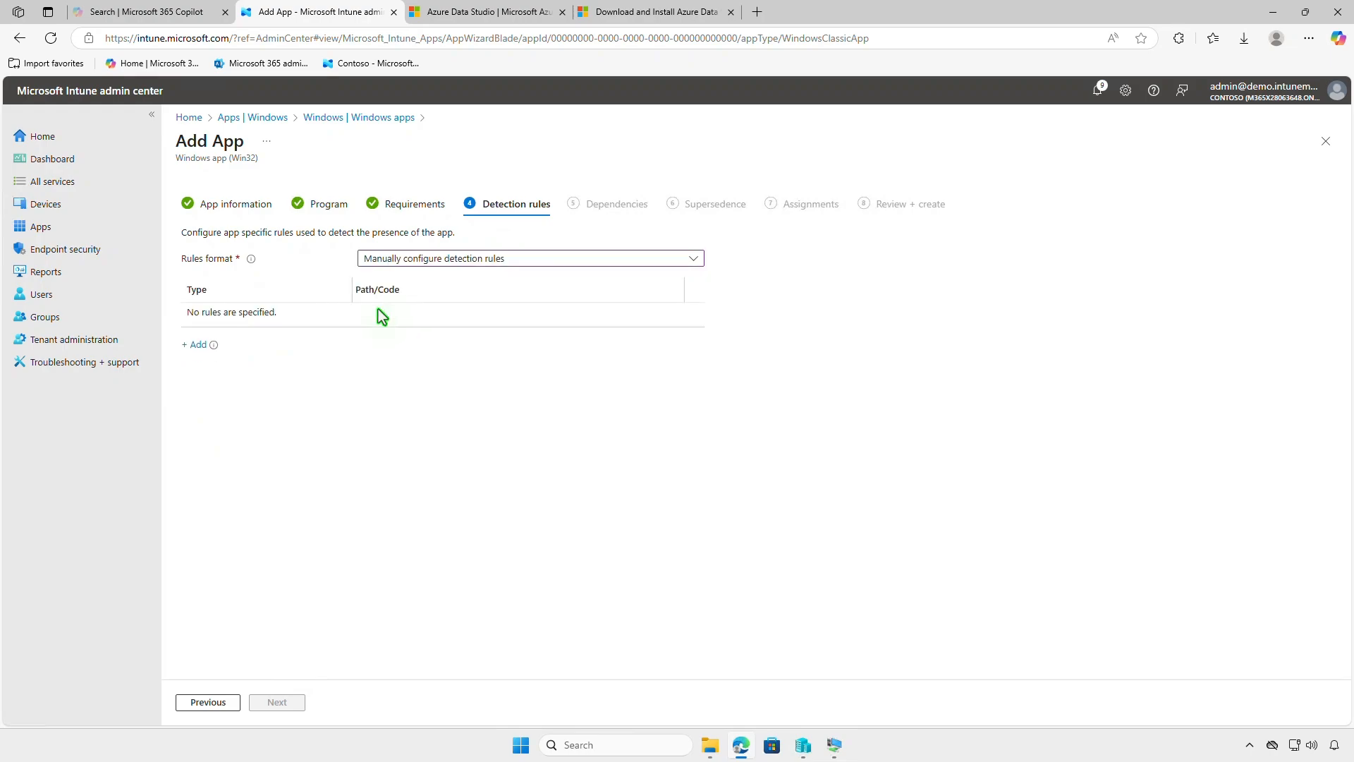
click(200, 345)
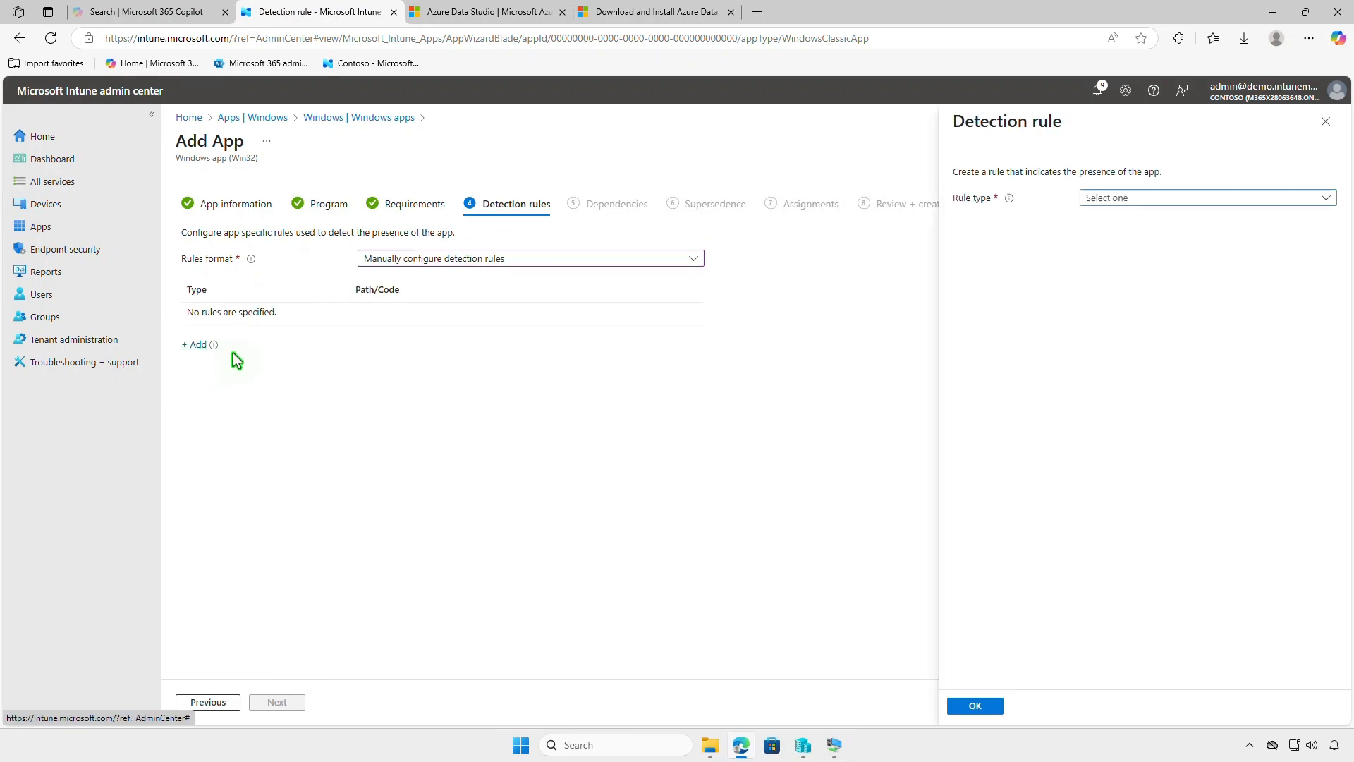
click(1255, 199)
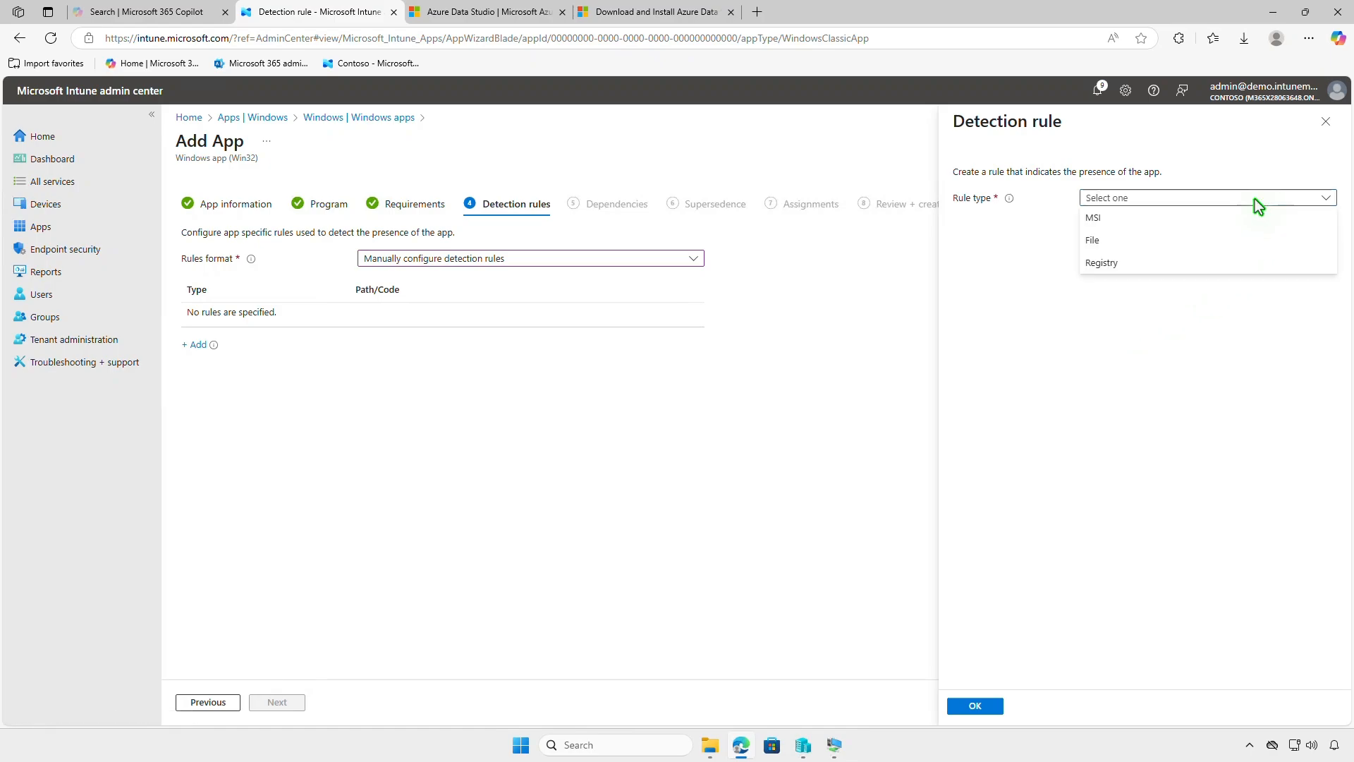
click(1254, 240)
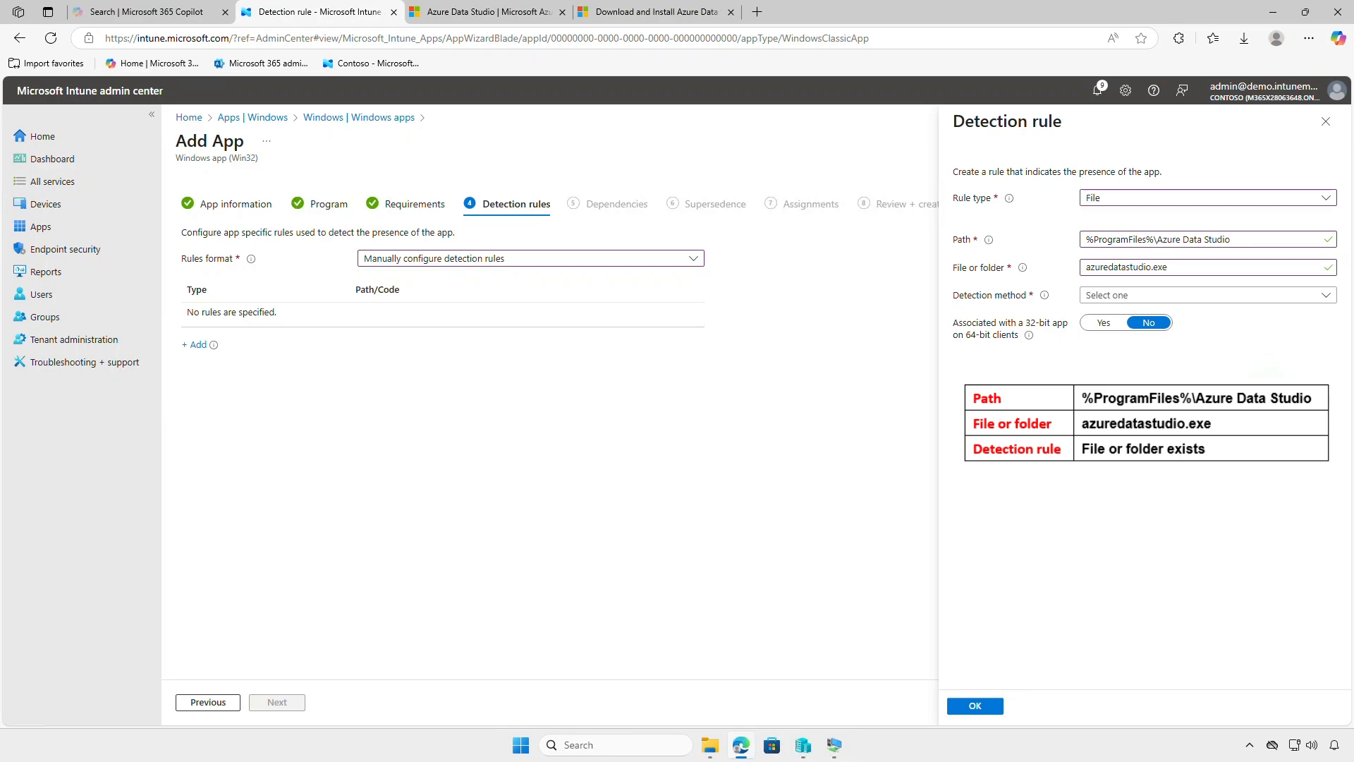
click(1241, 296)
click(1246, 316)
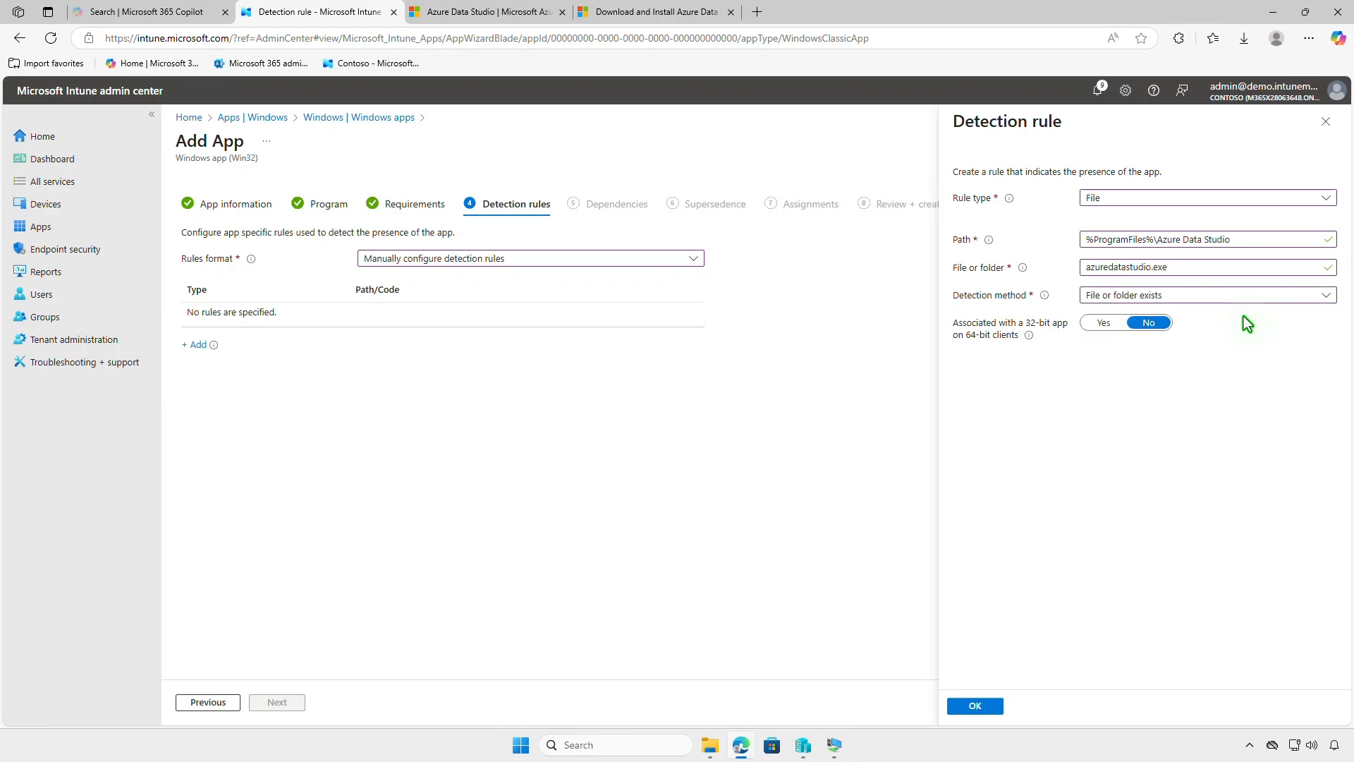
click(994, 707)
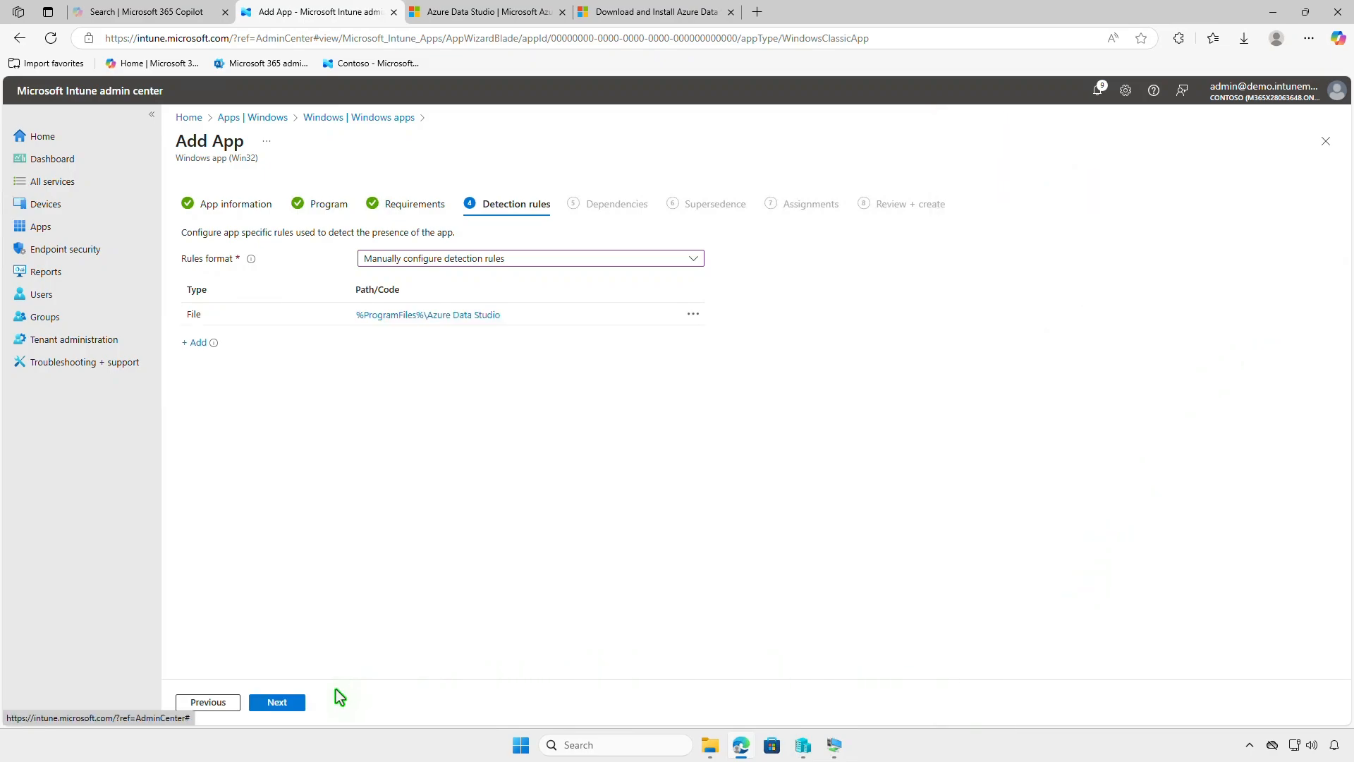
click(274, 704)
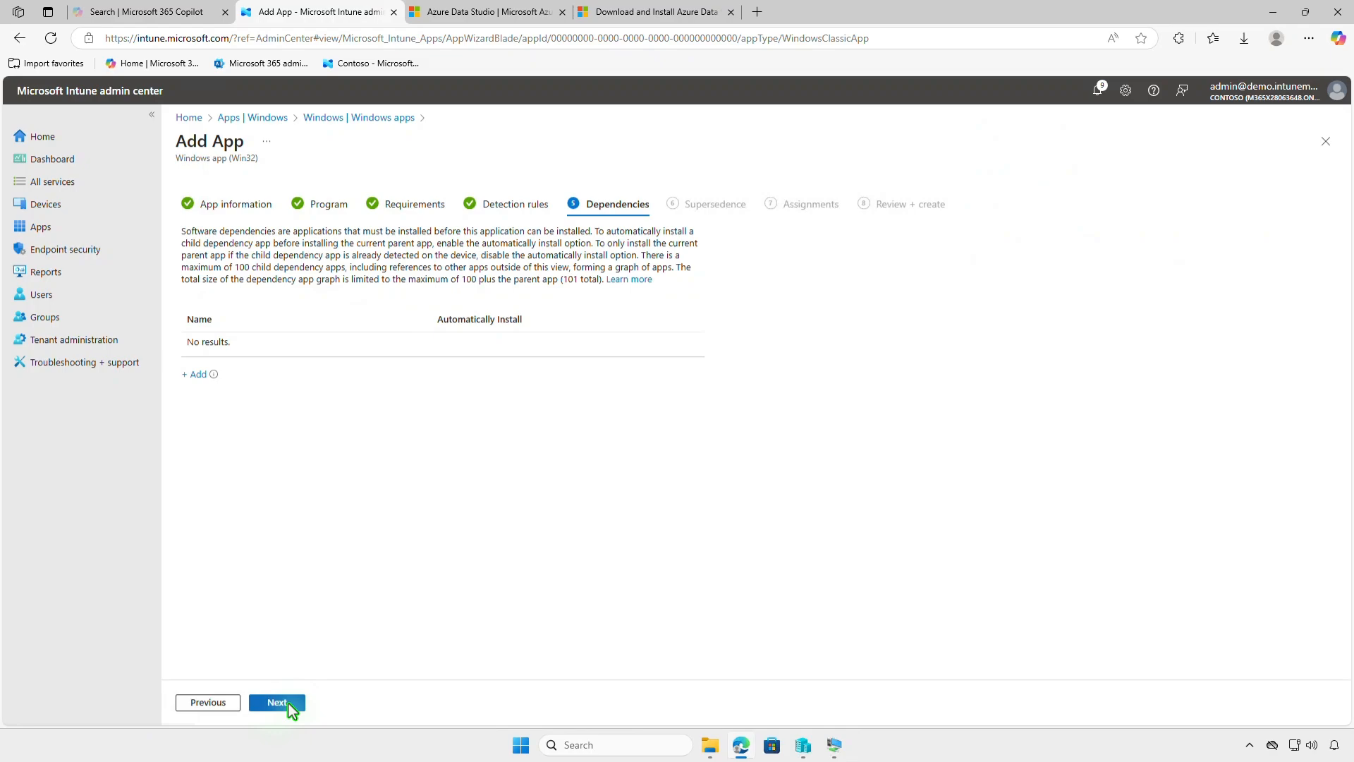
Step: Skip dependencies and supersedence, and assign the app as required to the Test_Devices group
click(290, 706)
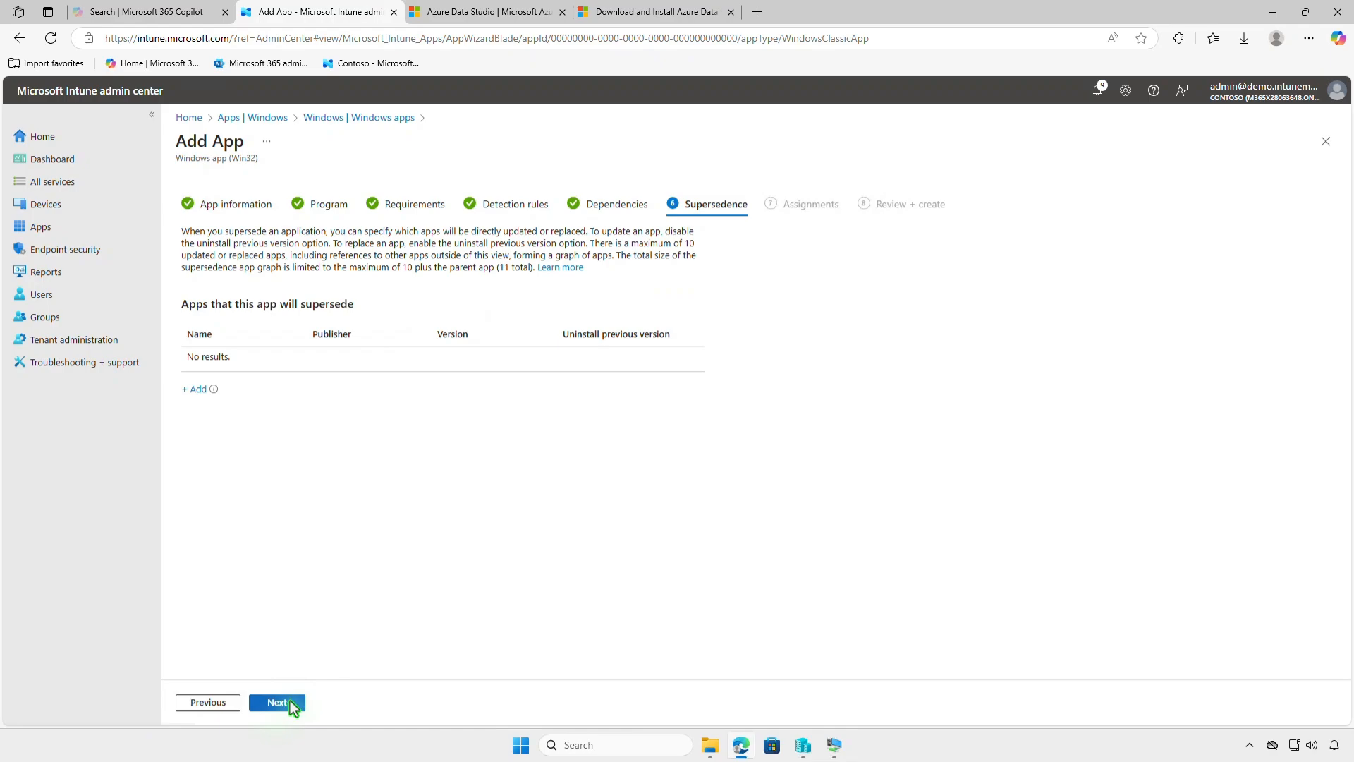
click(289, 702)
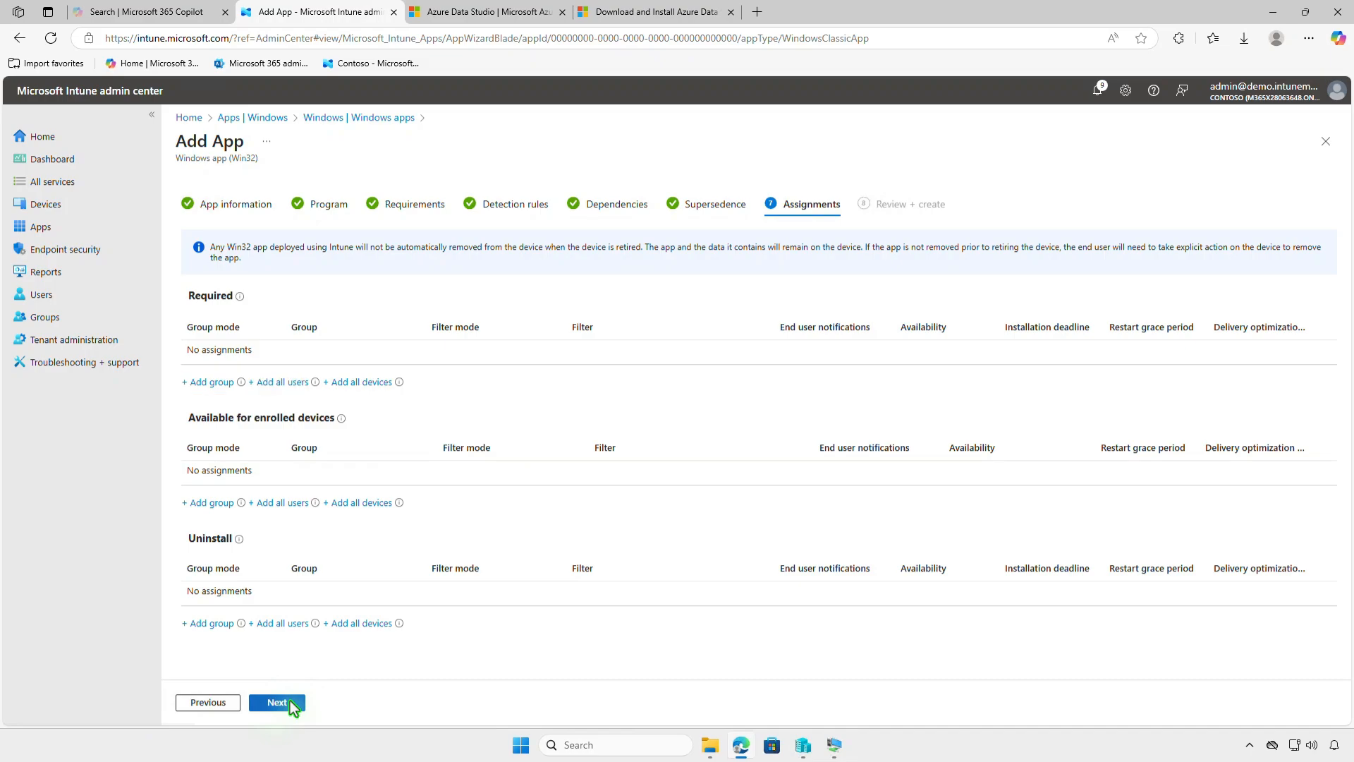
click(223, 383)
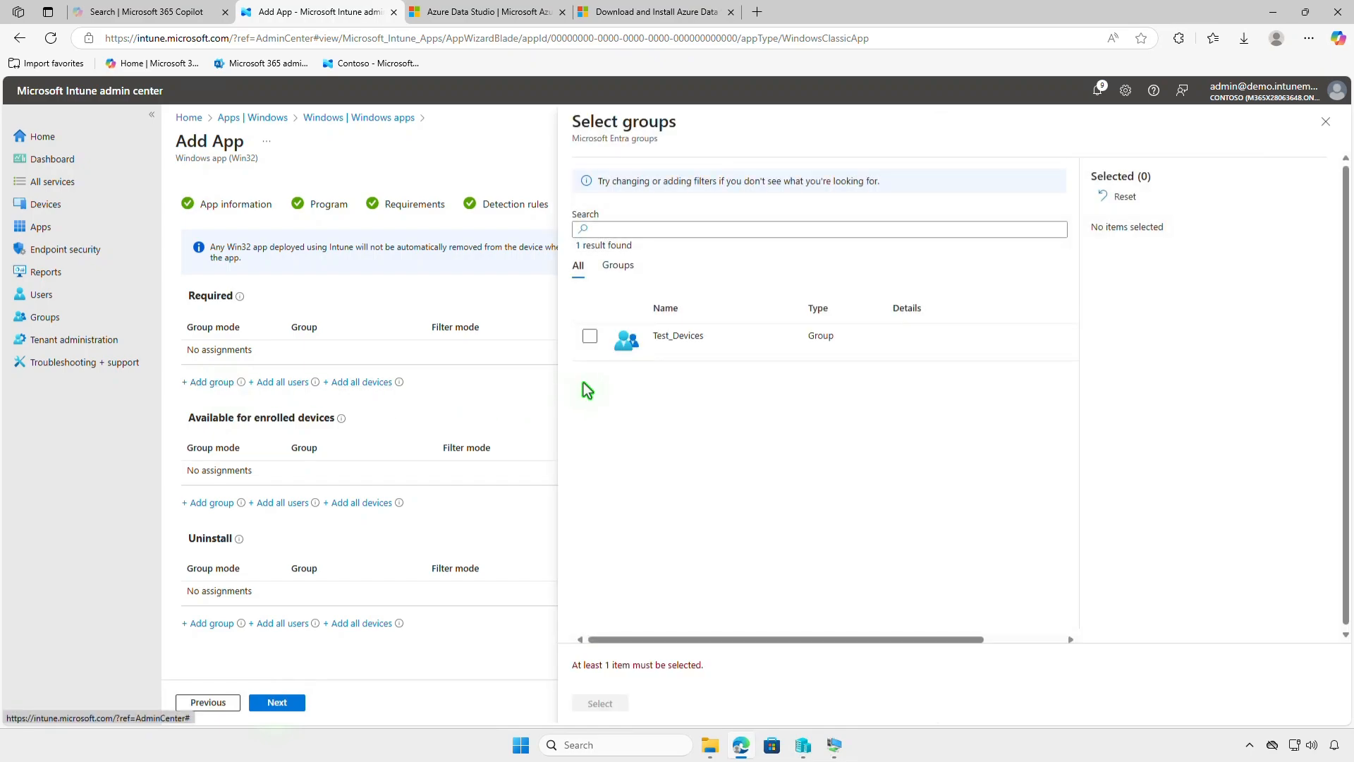
click(590, 337)
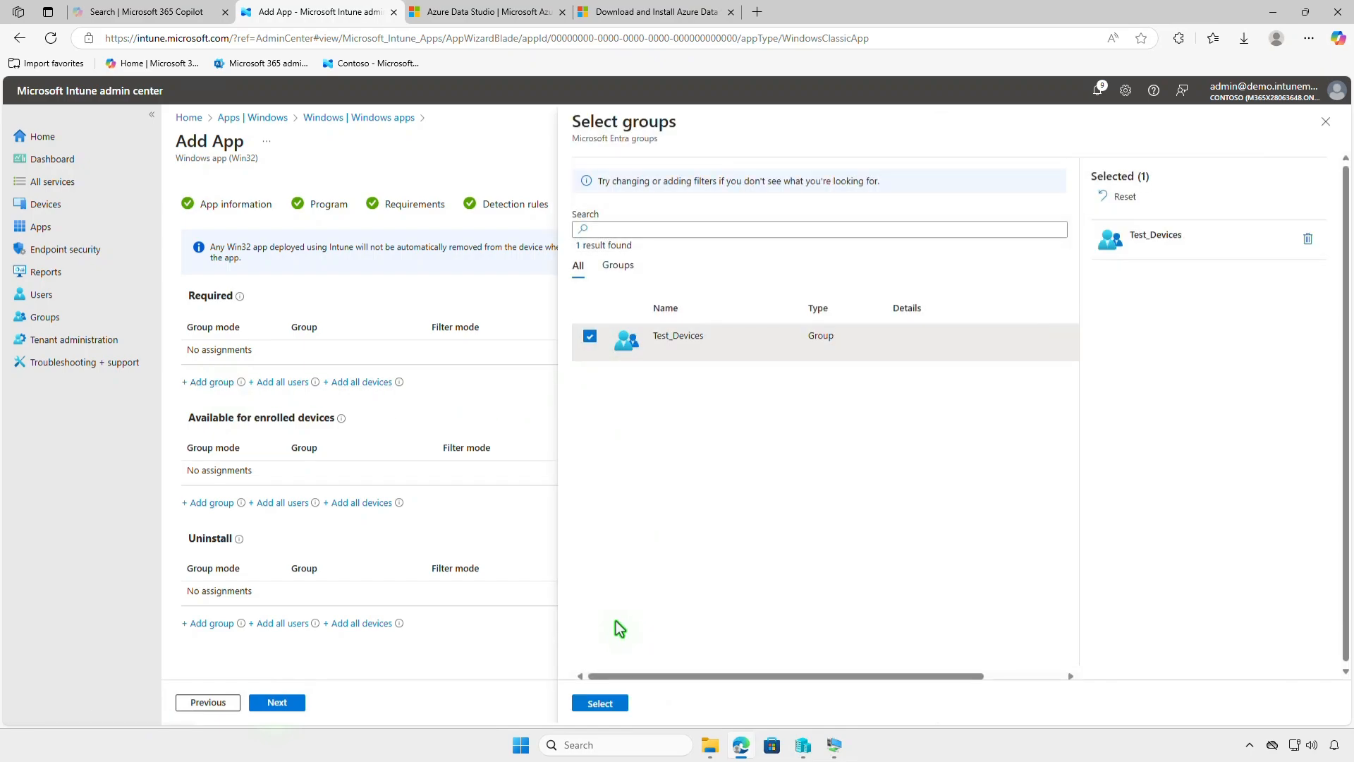
click(600, 704)
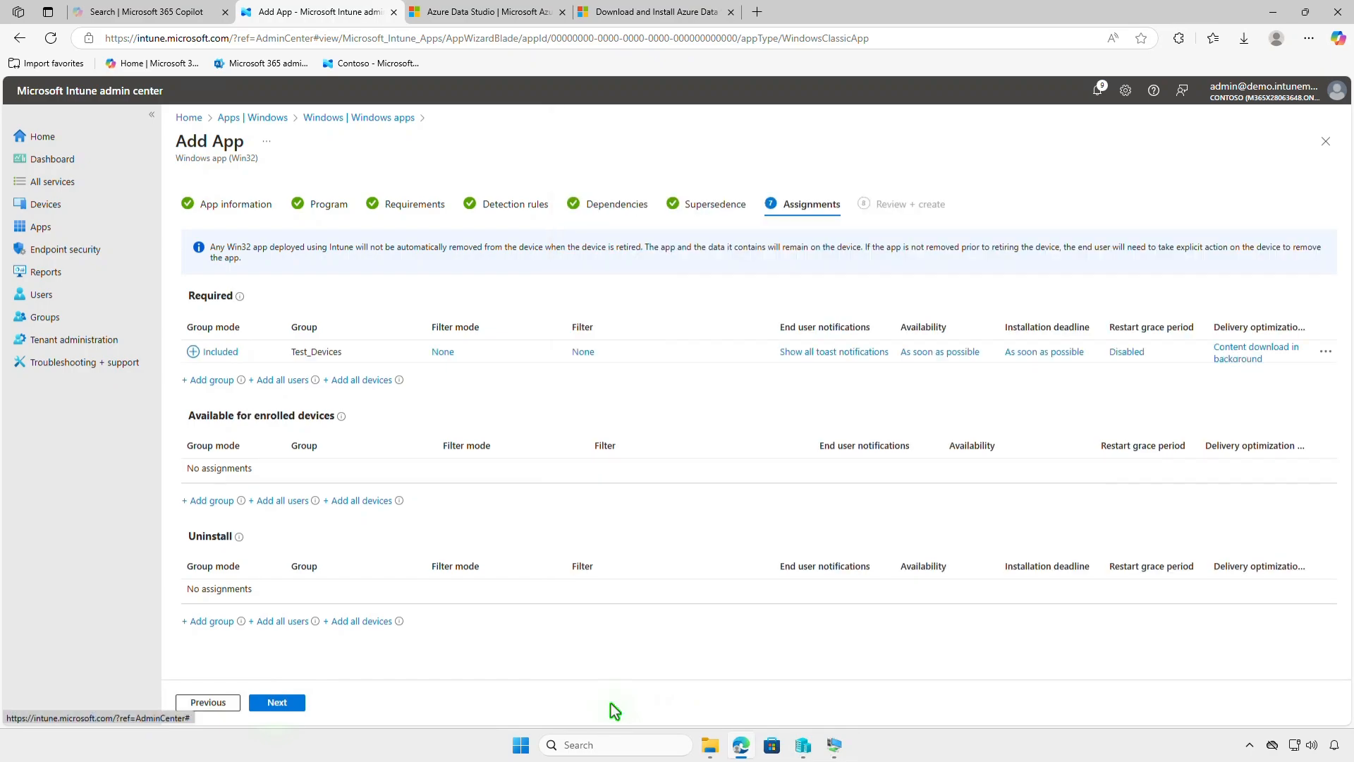
Step: View the Test_Devices assignment's settings, close them without changes, and create the Azure Data Studio app from the review page
click(820, 353)
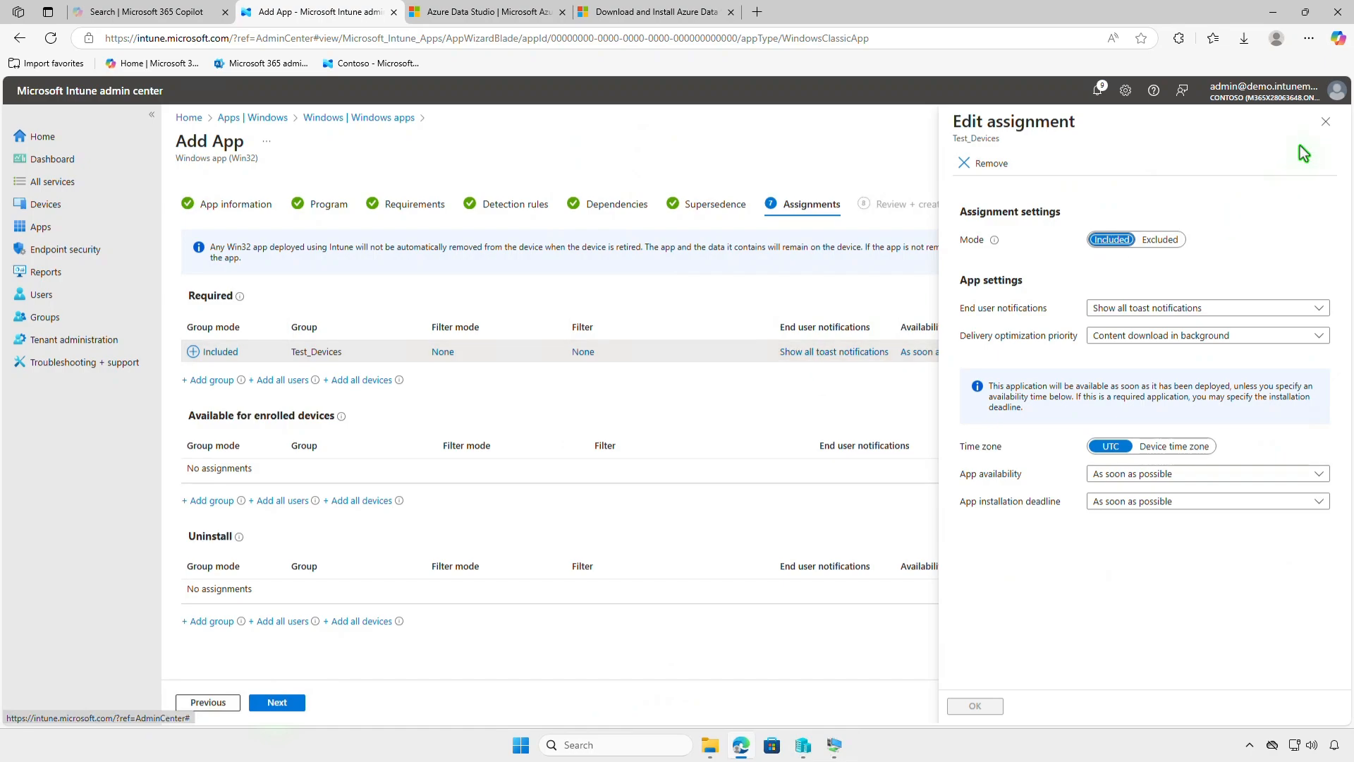
click(1326, 121)
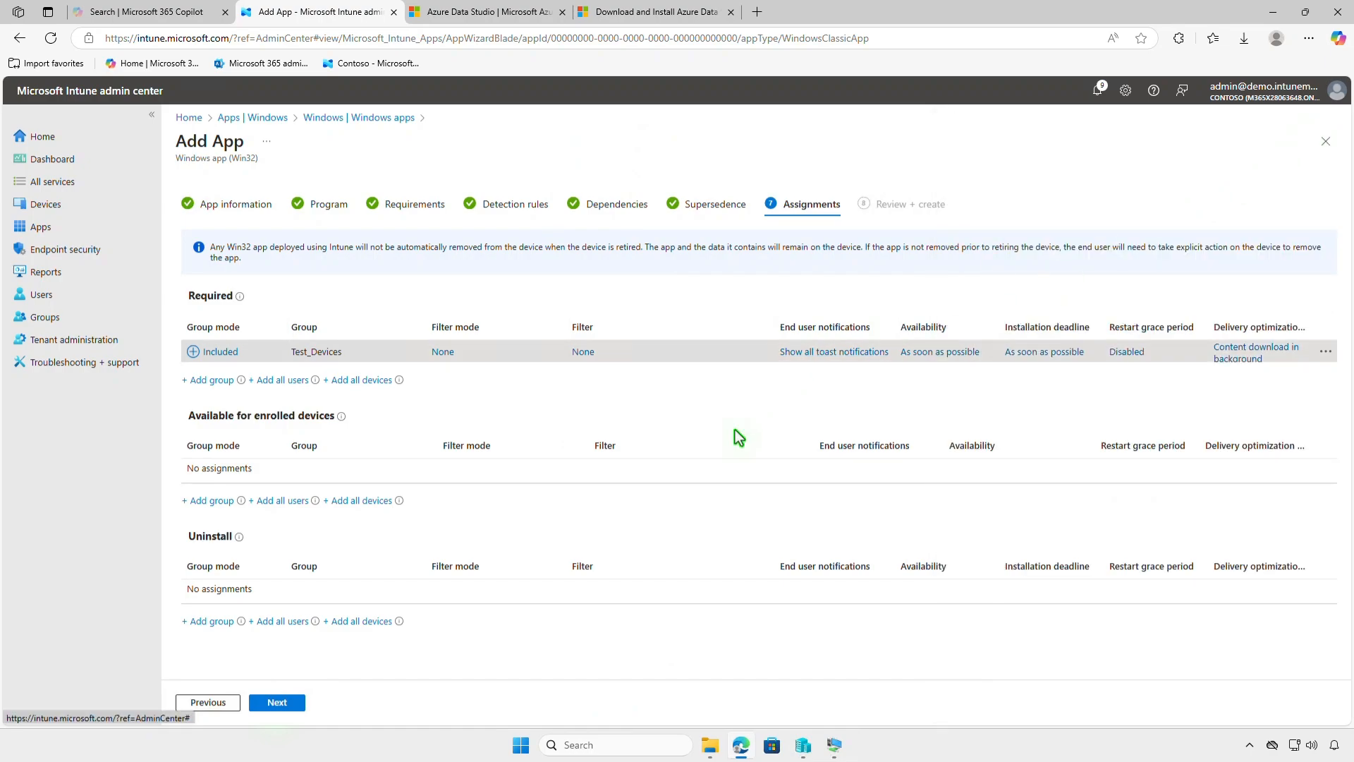
click(276, 703)
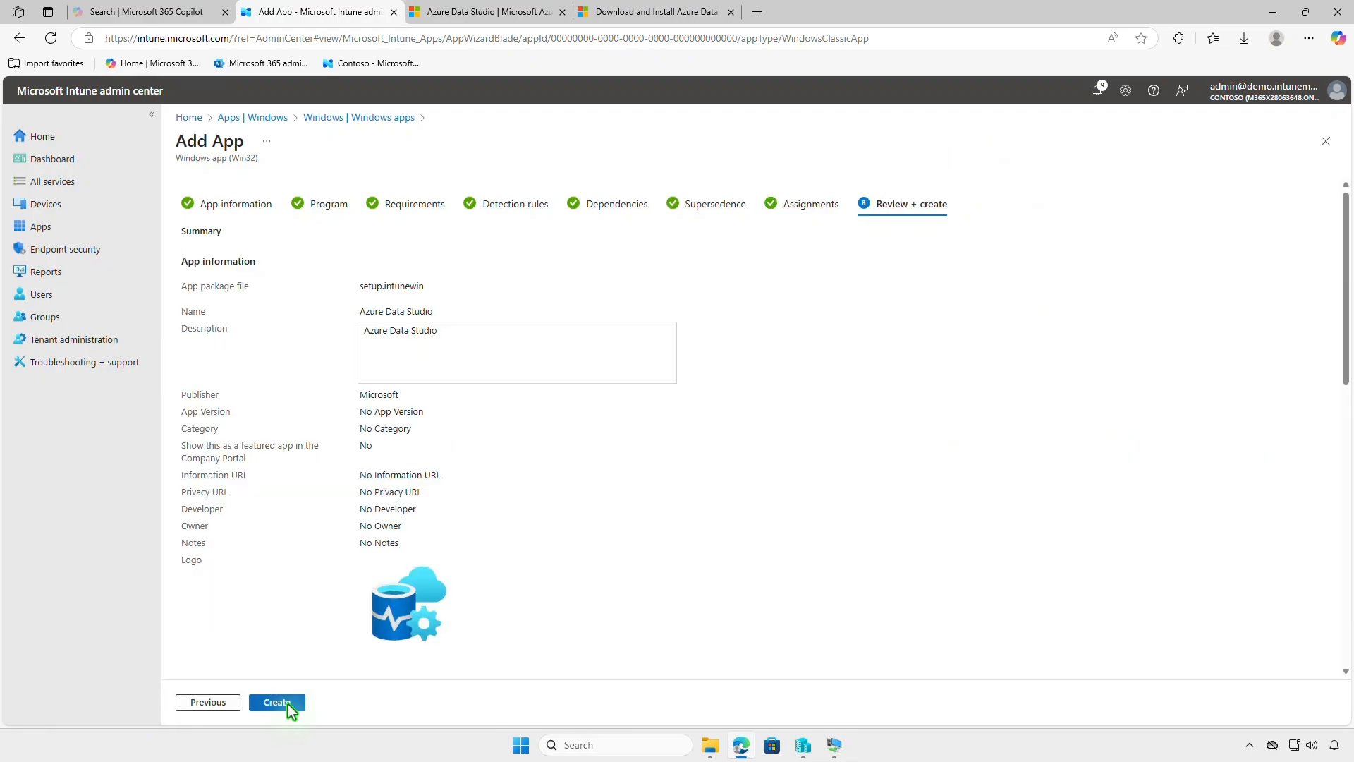
click(288, 704)
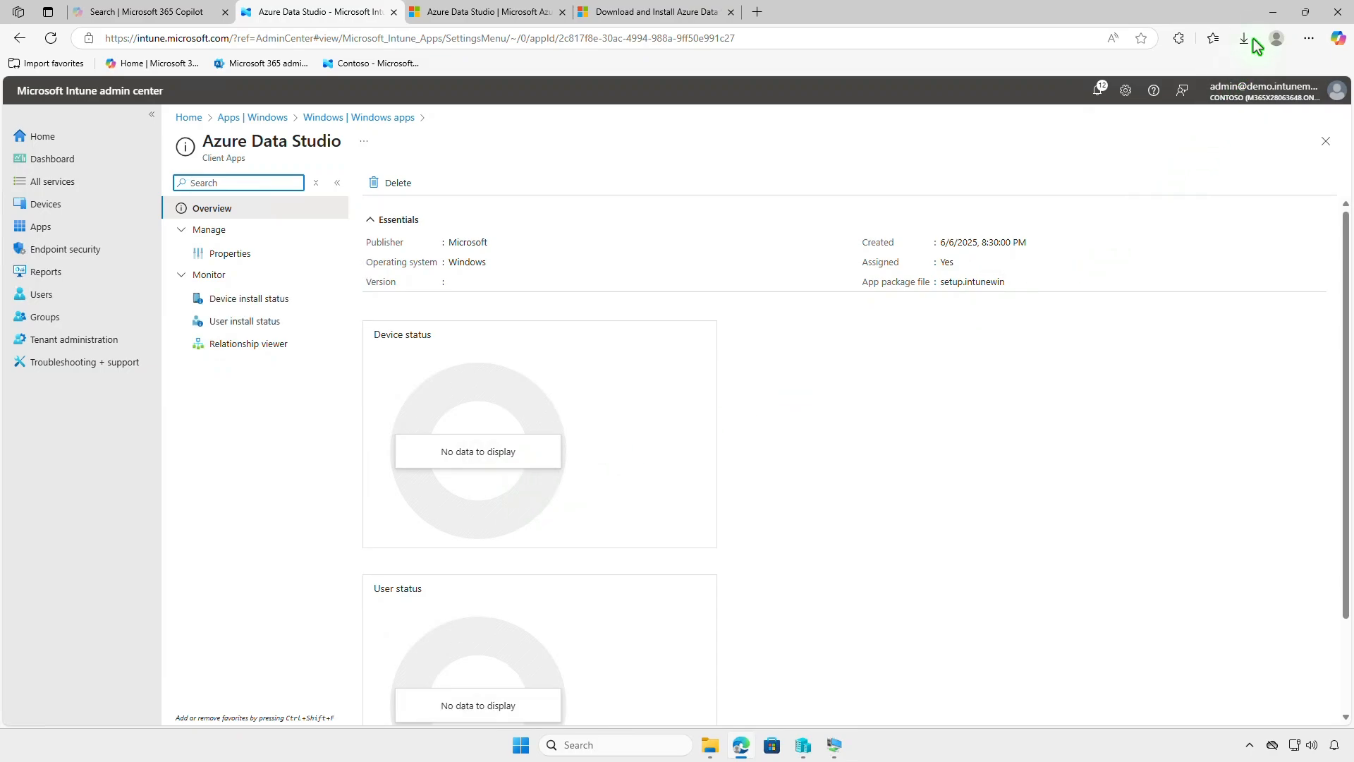
Step: Minimize Edge, switch to the WIN10-CTL virtual machine, and open the Access work or school page in its account settings
click(1267, 16)
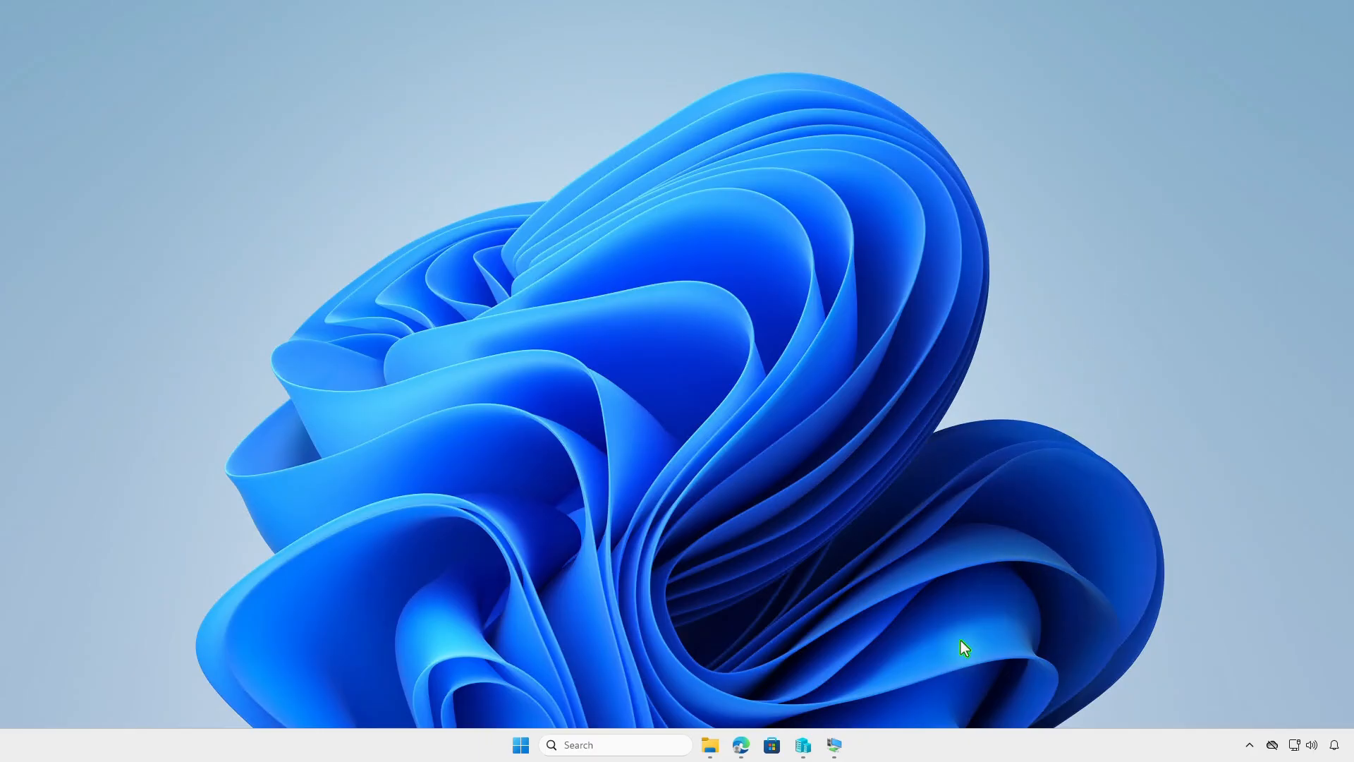
click(846, 746)
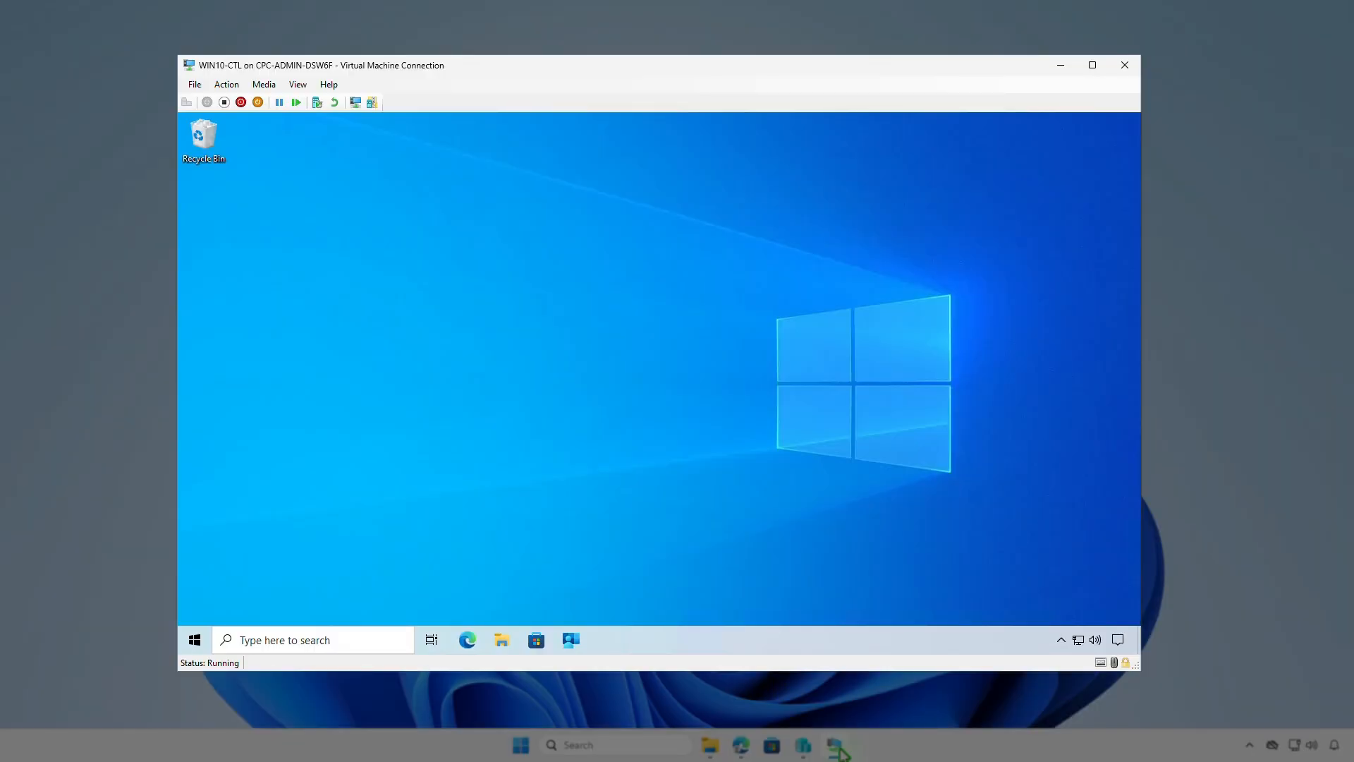
click(197, 643)
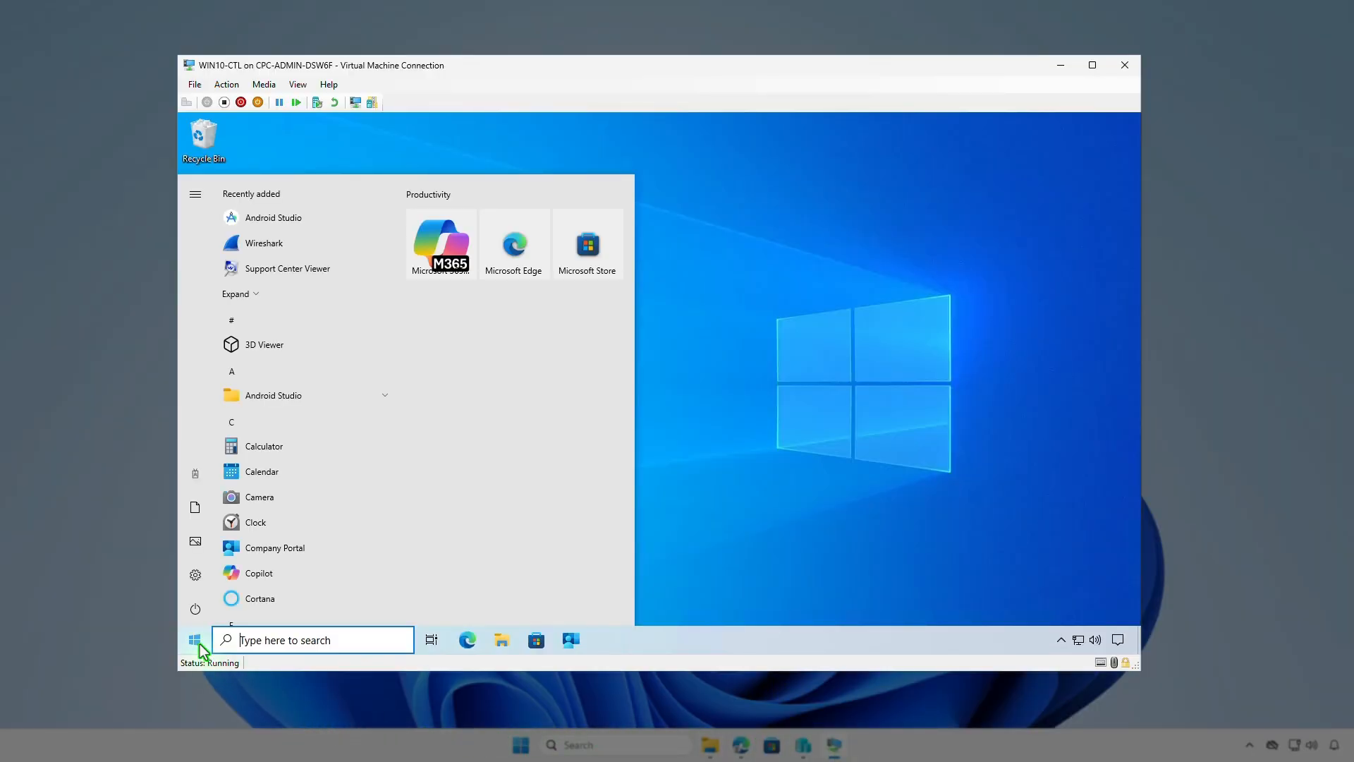
click(194, 477)
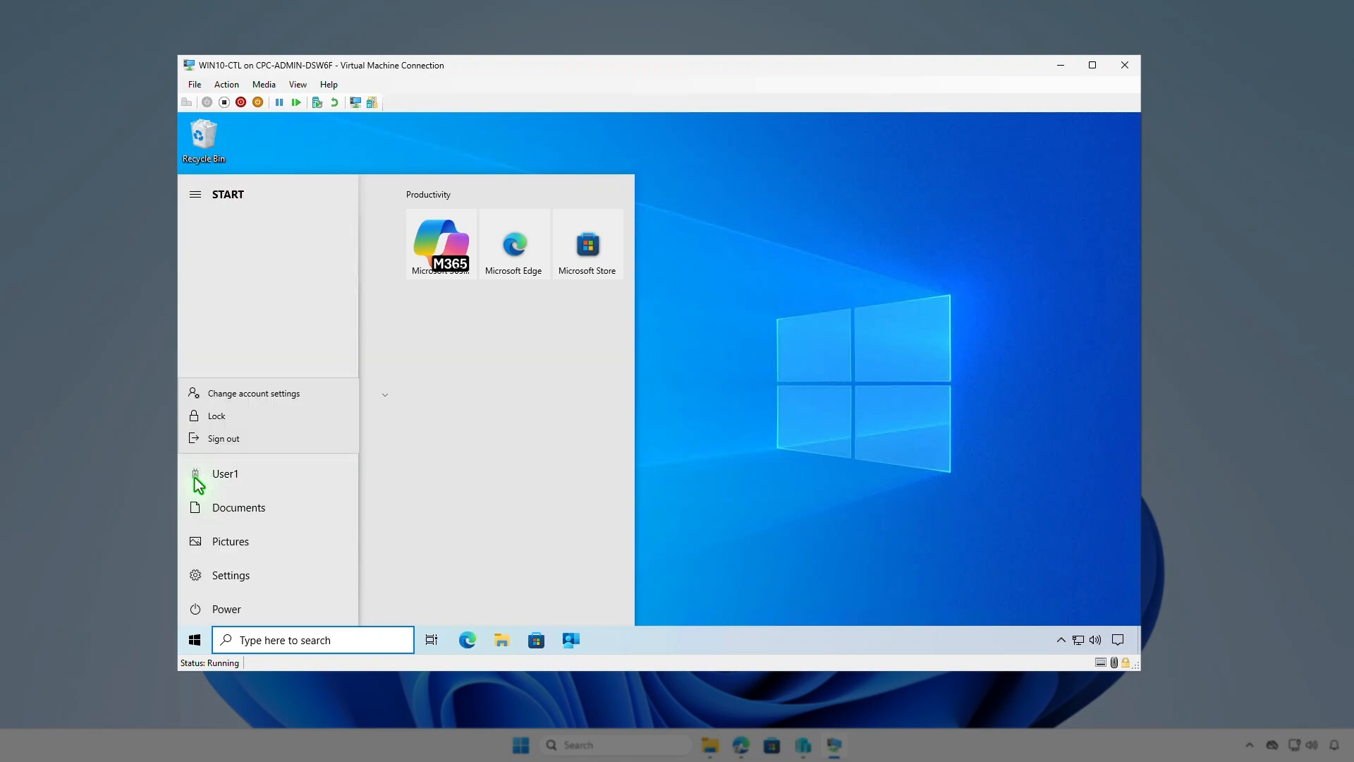
click(318, 391)
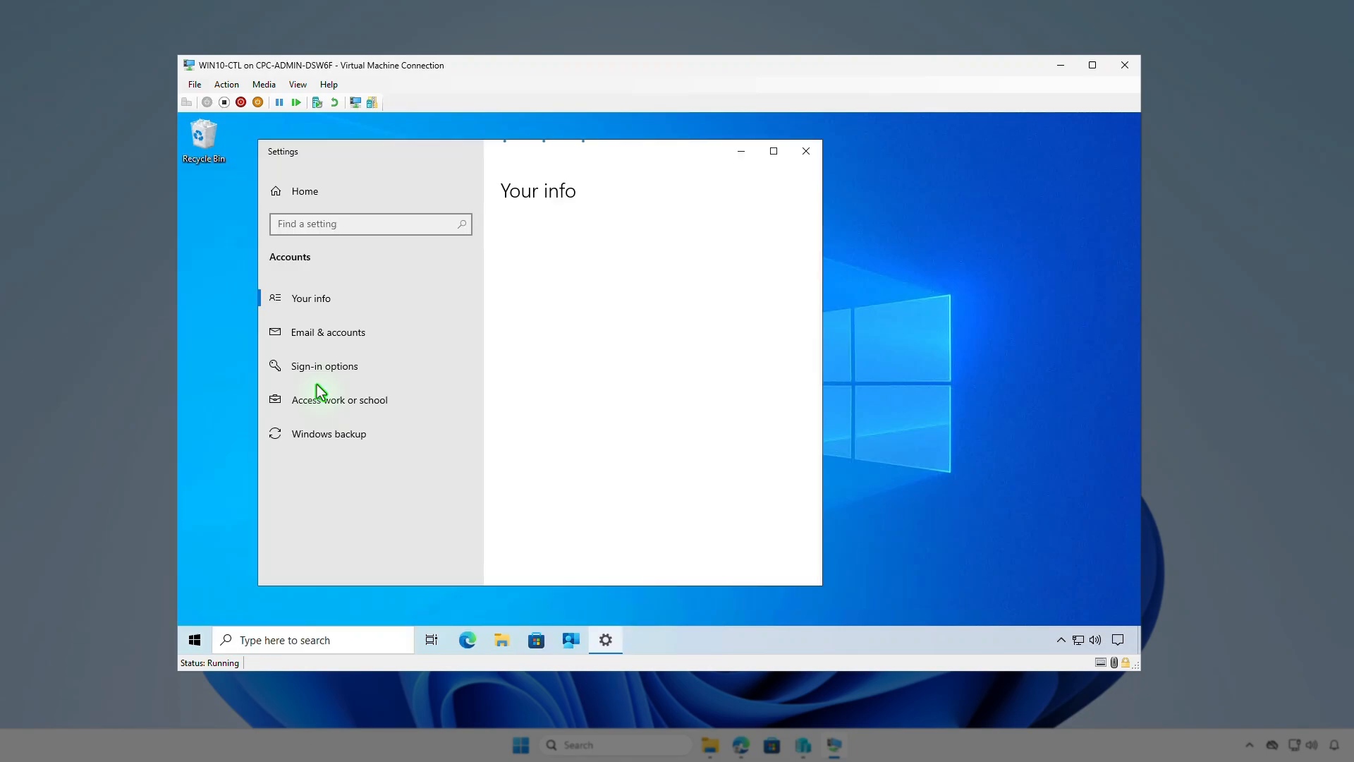
click(410, 399)
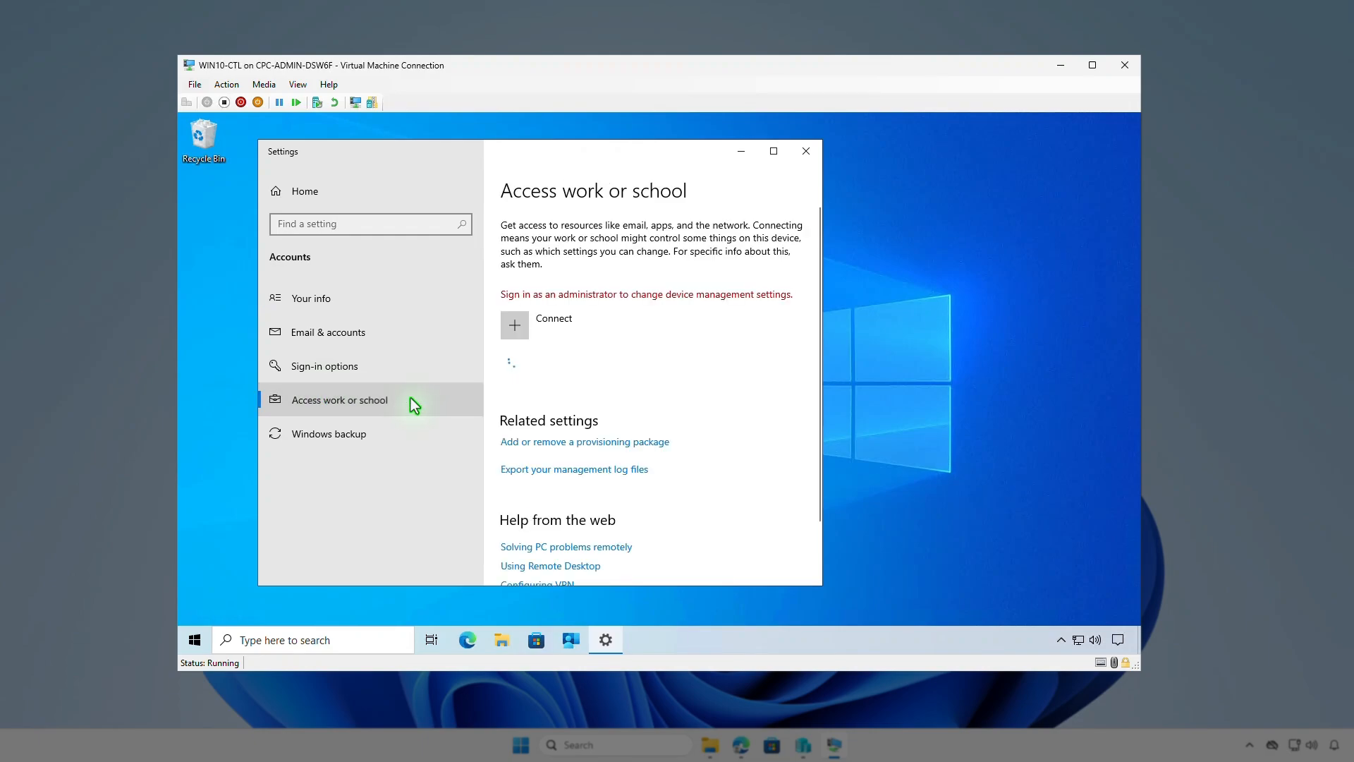
Step: View the management info and device sync status of the connected Contoso Entra ID account, and minimize Settings
click(712, 361)
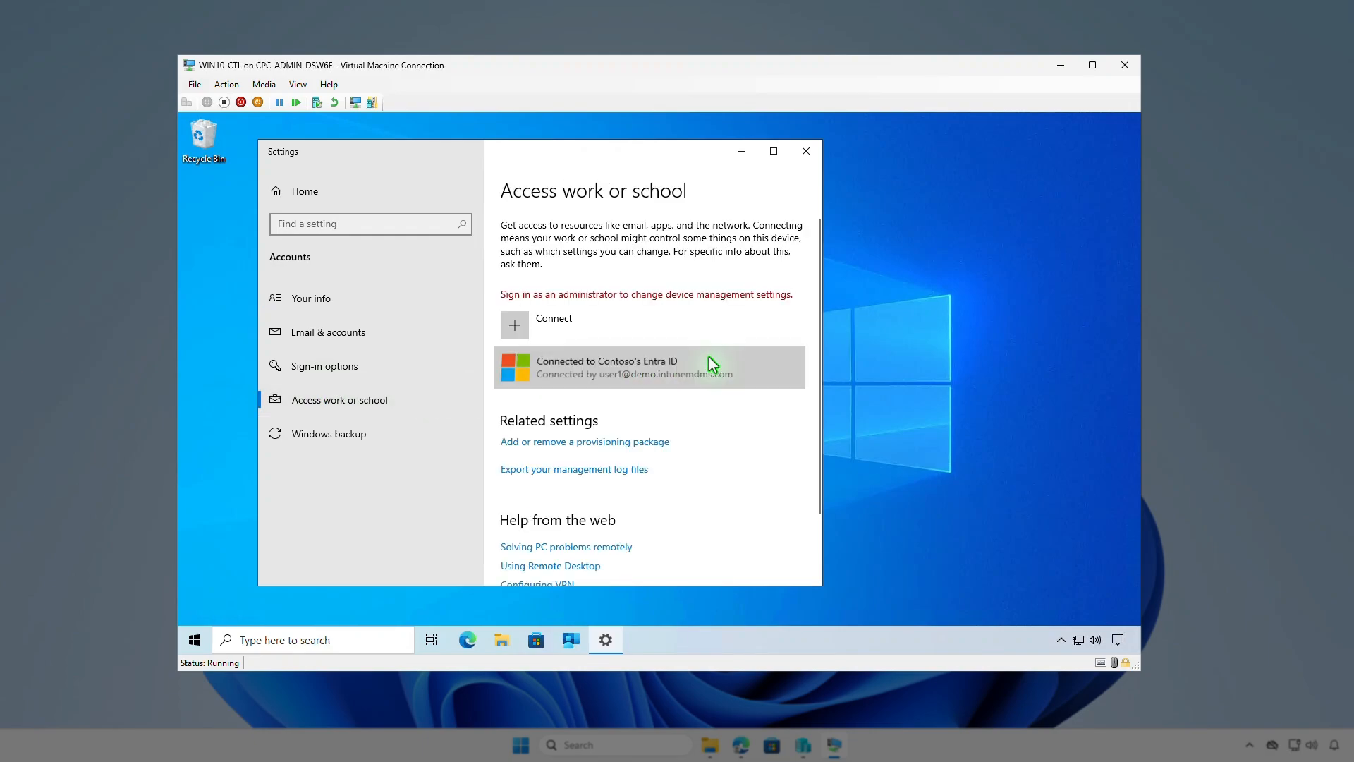
click(710, 423)
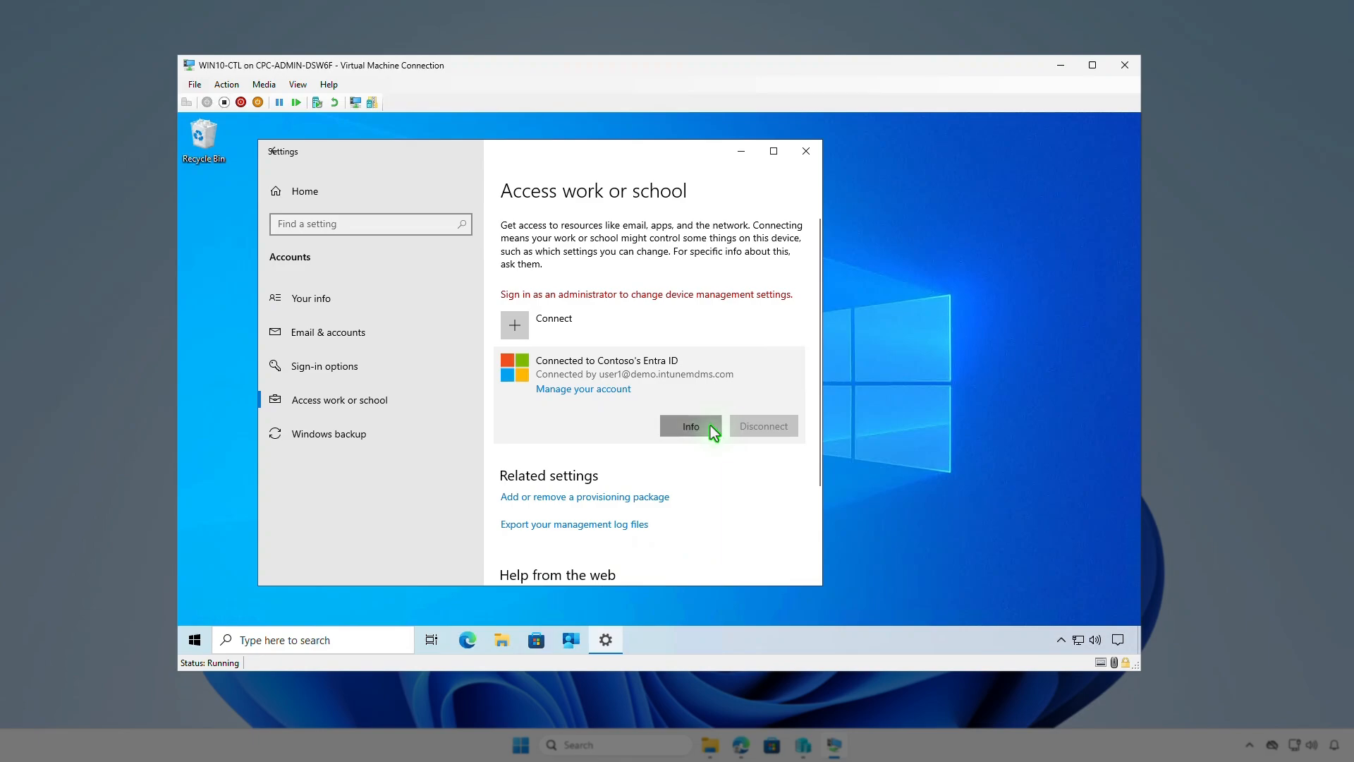
scroll(711, 427, down, 5)
scroll(709, 425, down, 1)
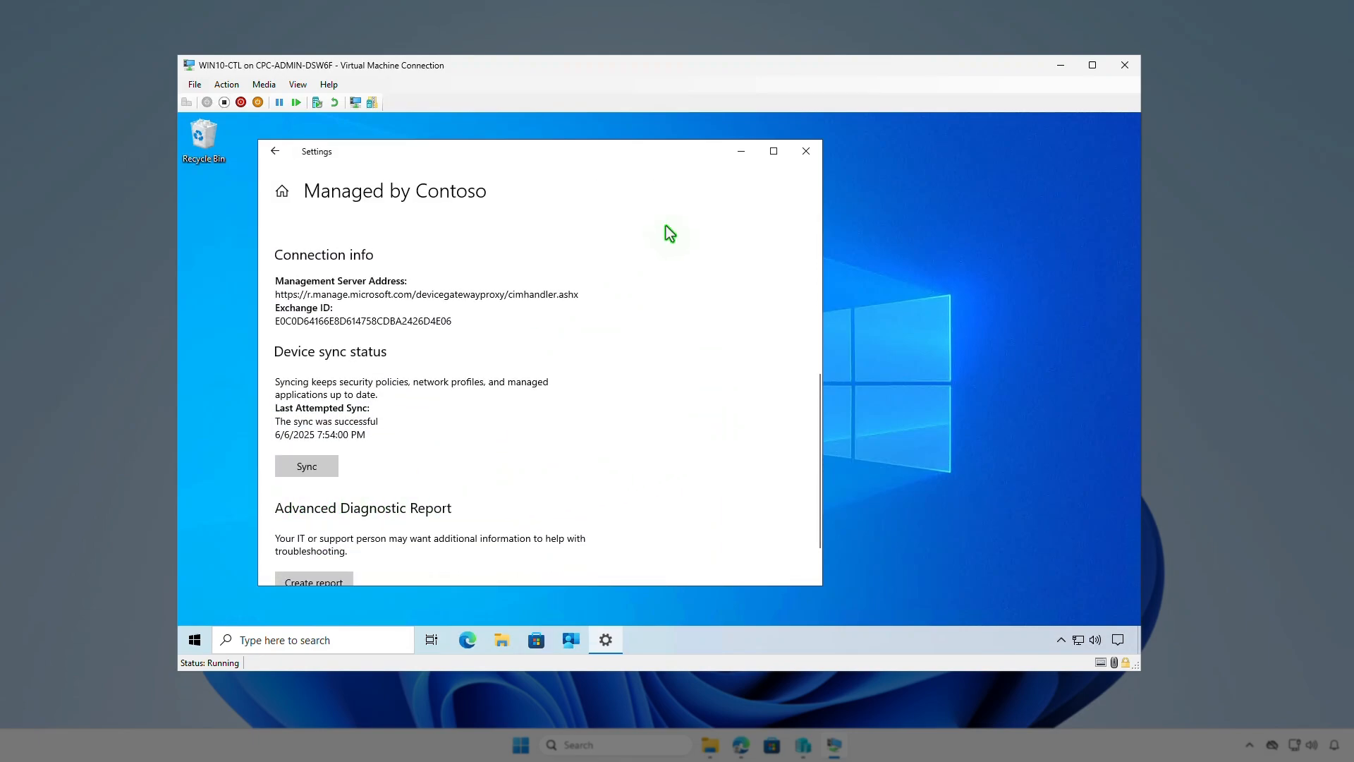
click(739, 152)
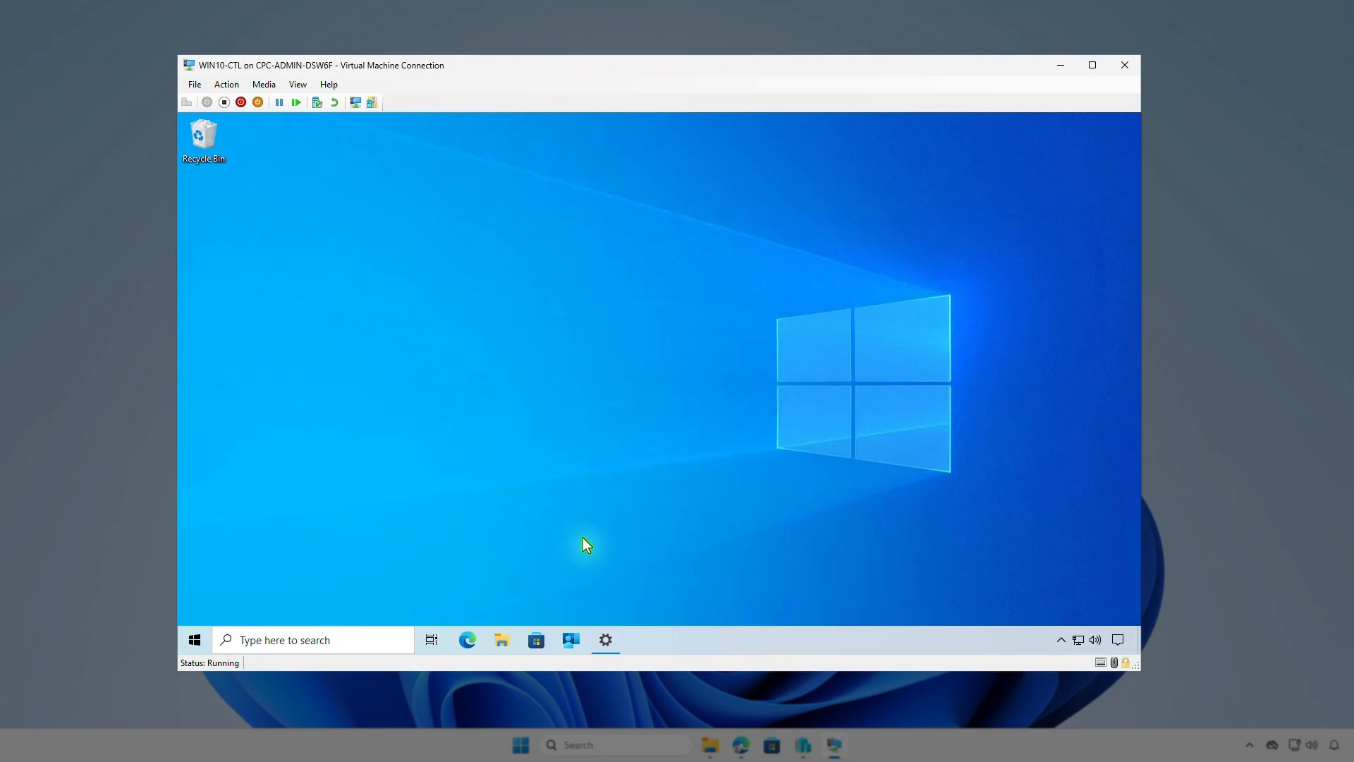
Step: Sync the device from Company Portal's settings, check the Intune software distribution notifications, and minimize Company Portal
click(570, 640)
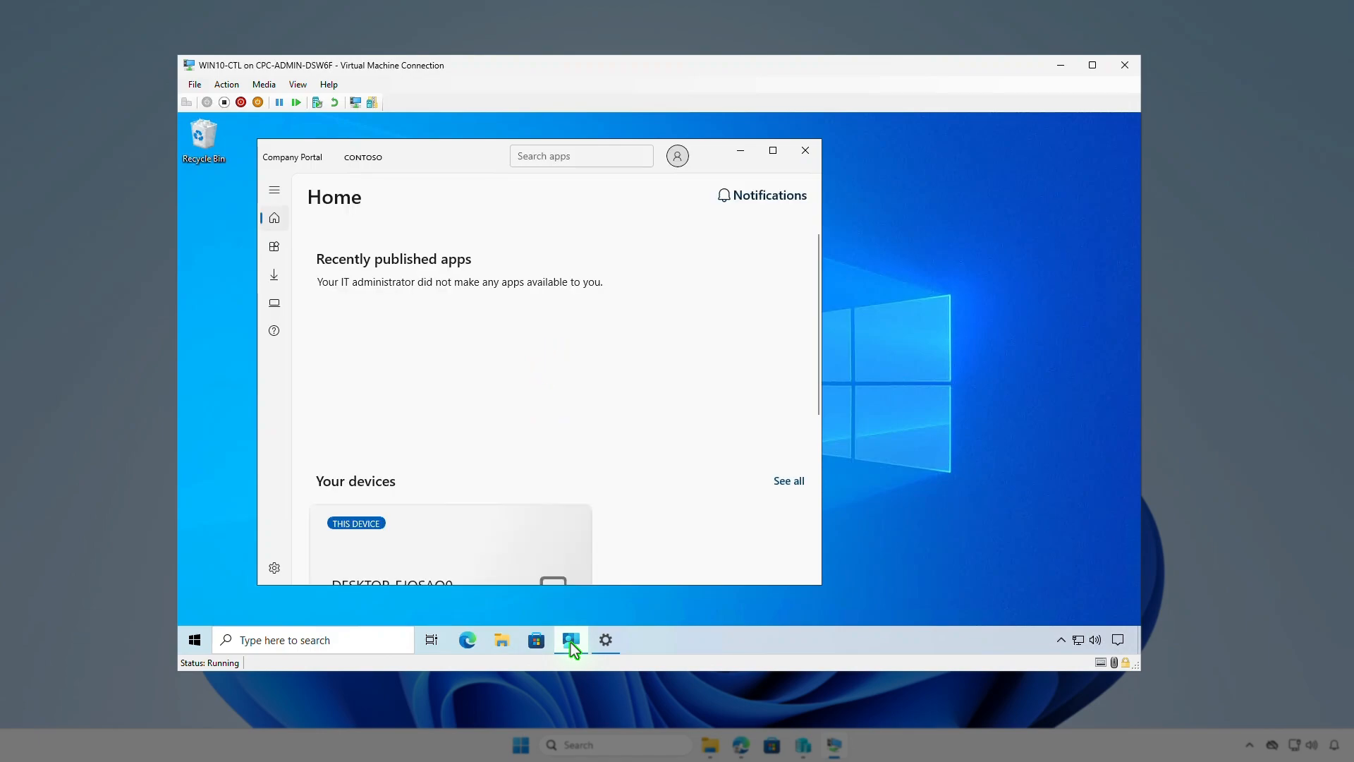
click(271, 569)
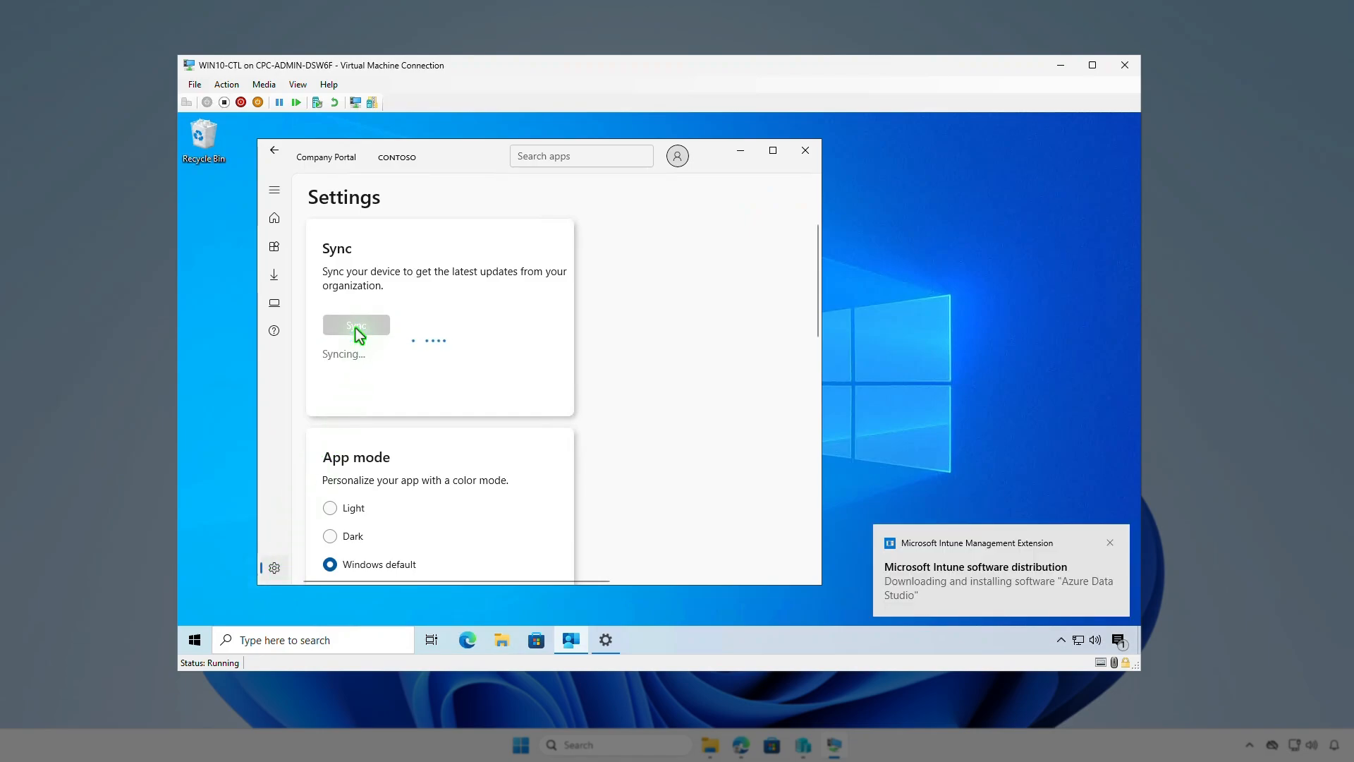
click(1118, 640)
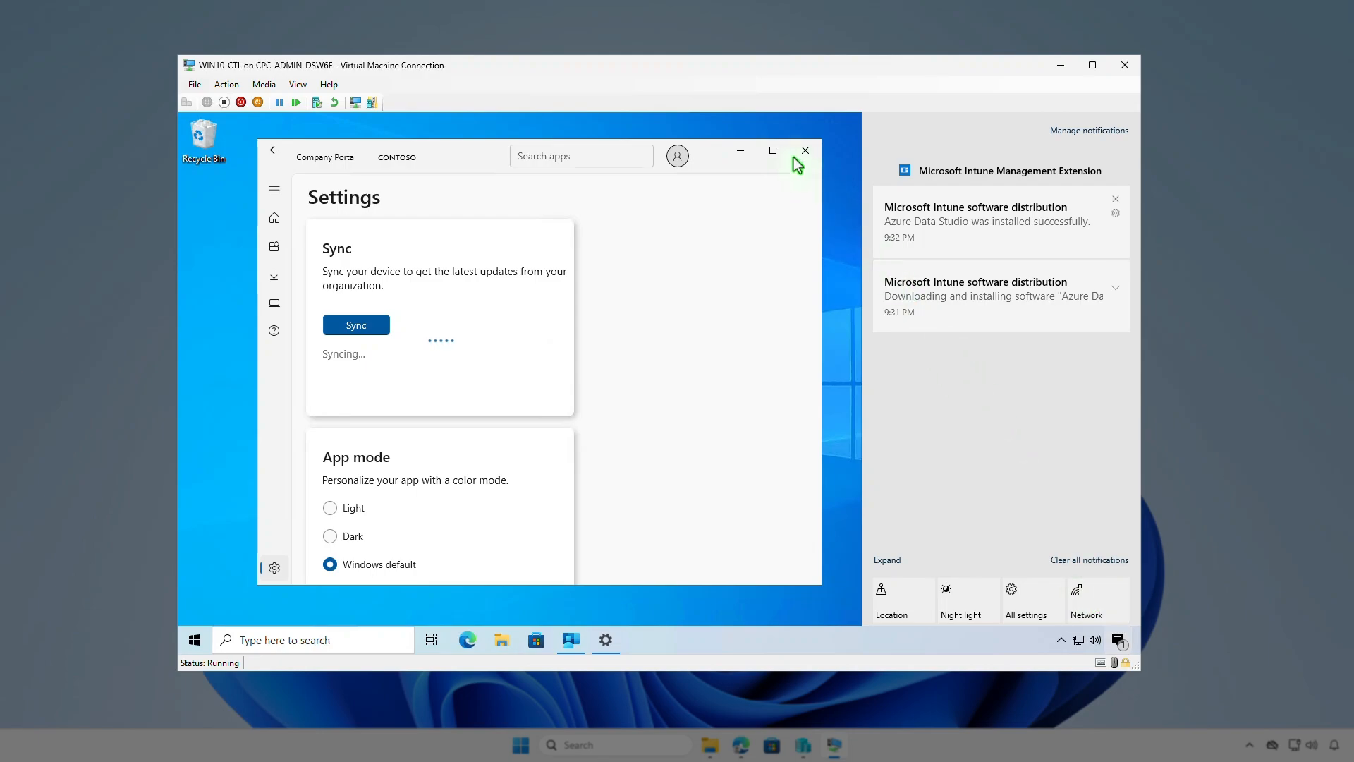
click(742, 151)
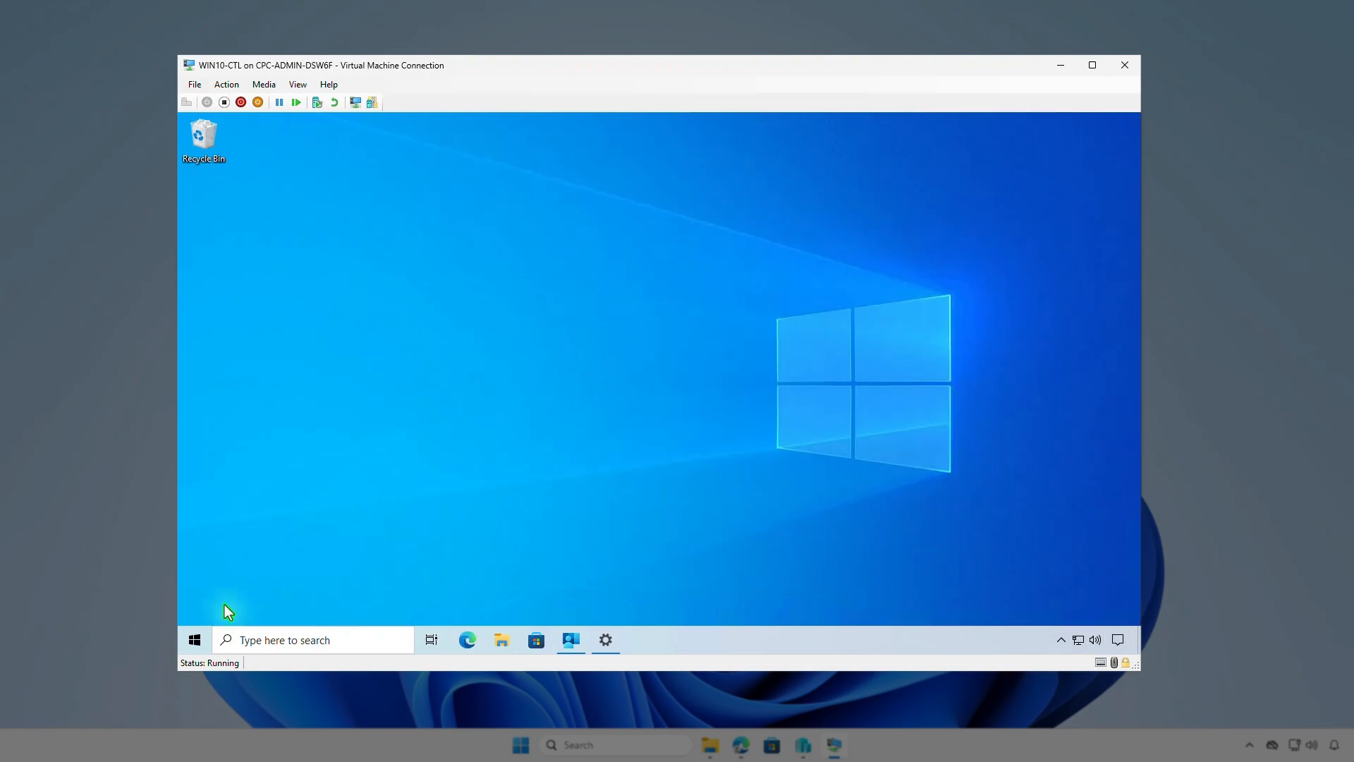
Step: Search the client's installed apps for "az" to check for Azure Data Studio, and close Settings
right_click(195, 639)
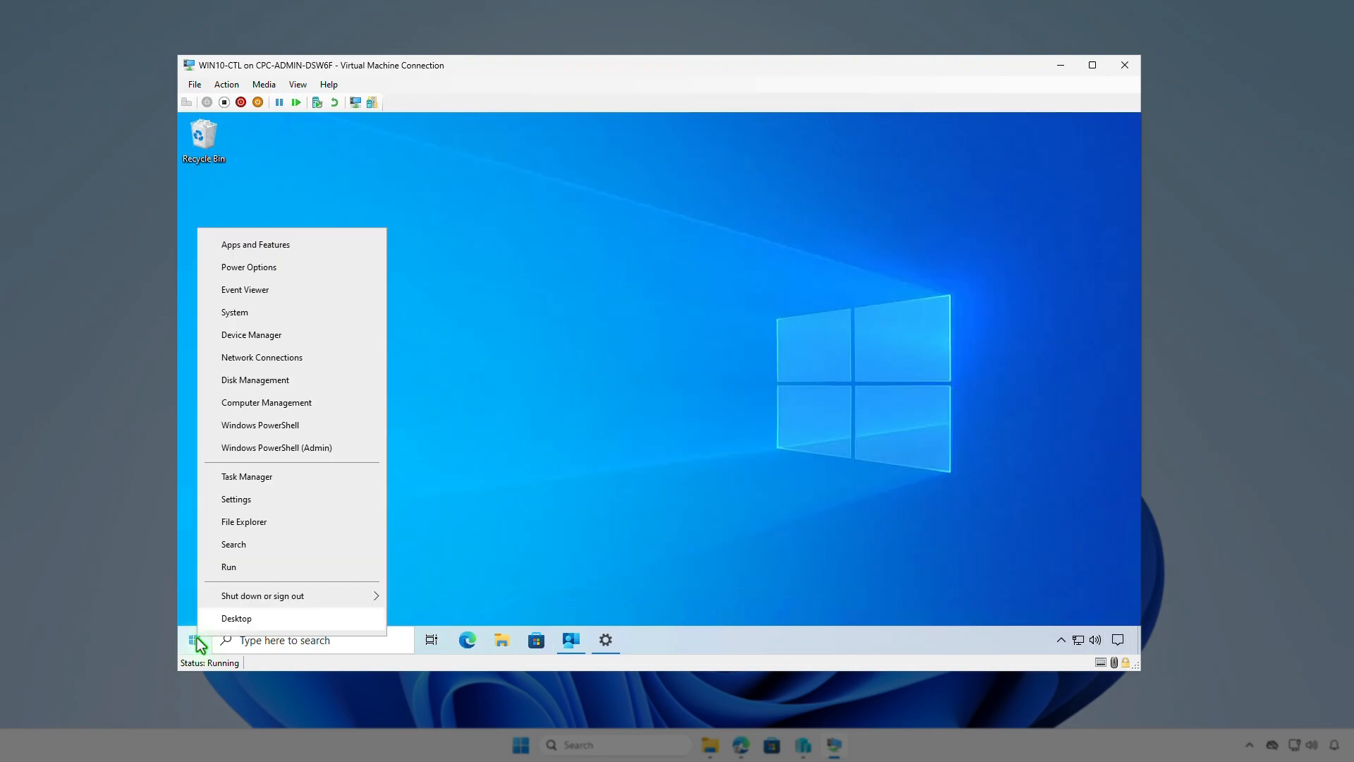
click(310, 247)
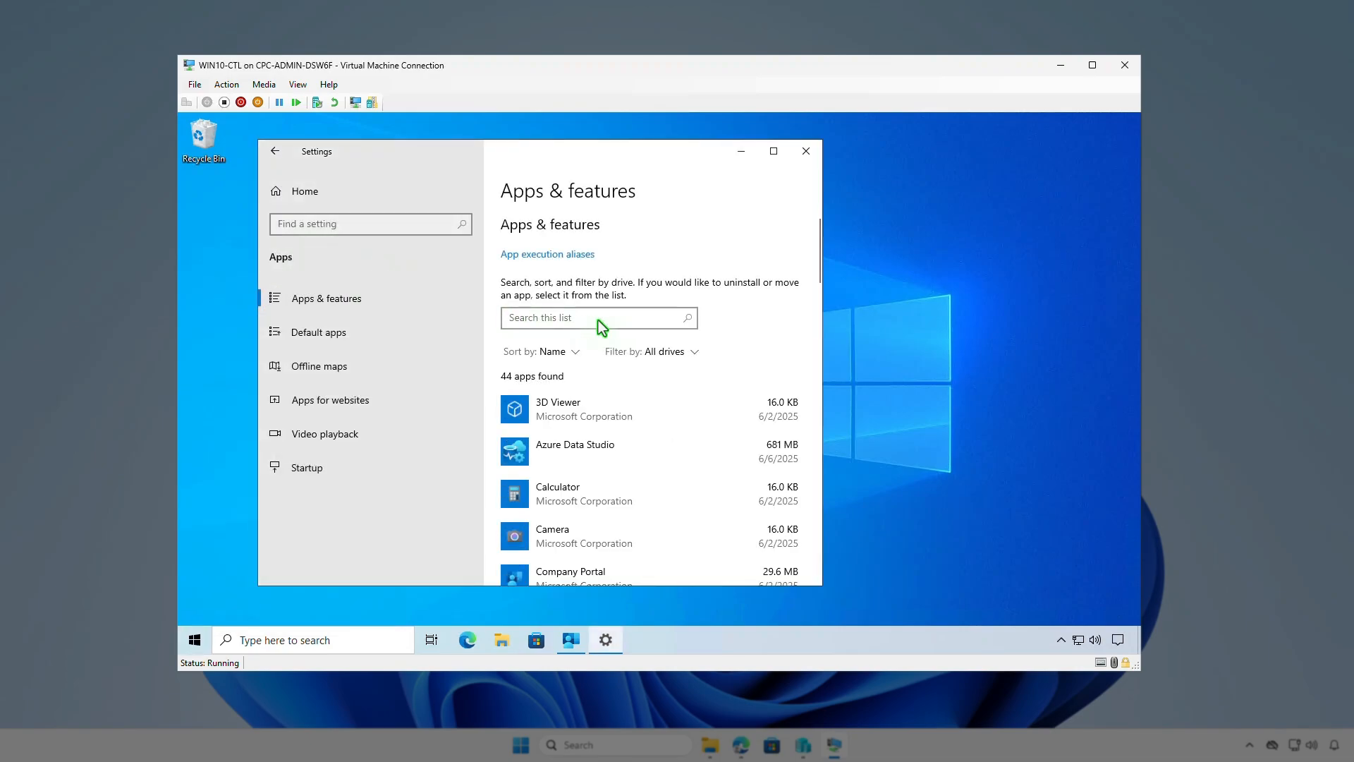
click(614, 320)
text(az)
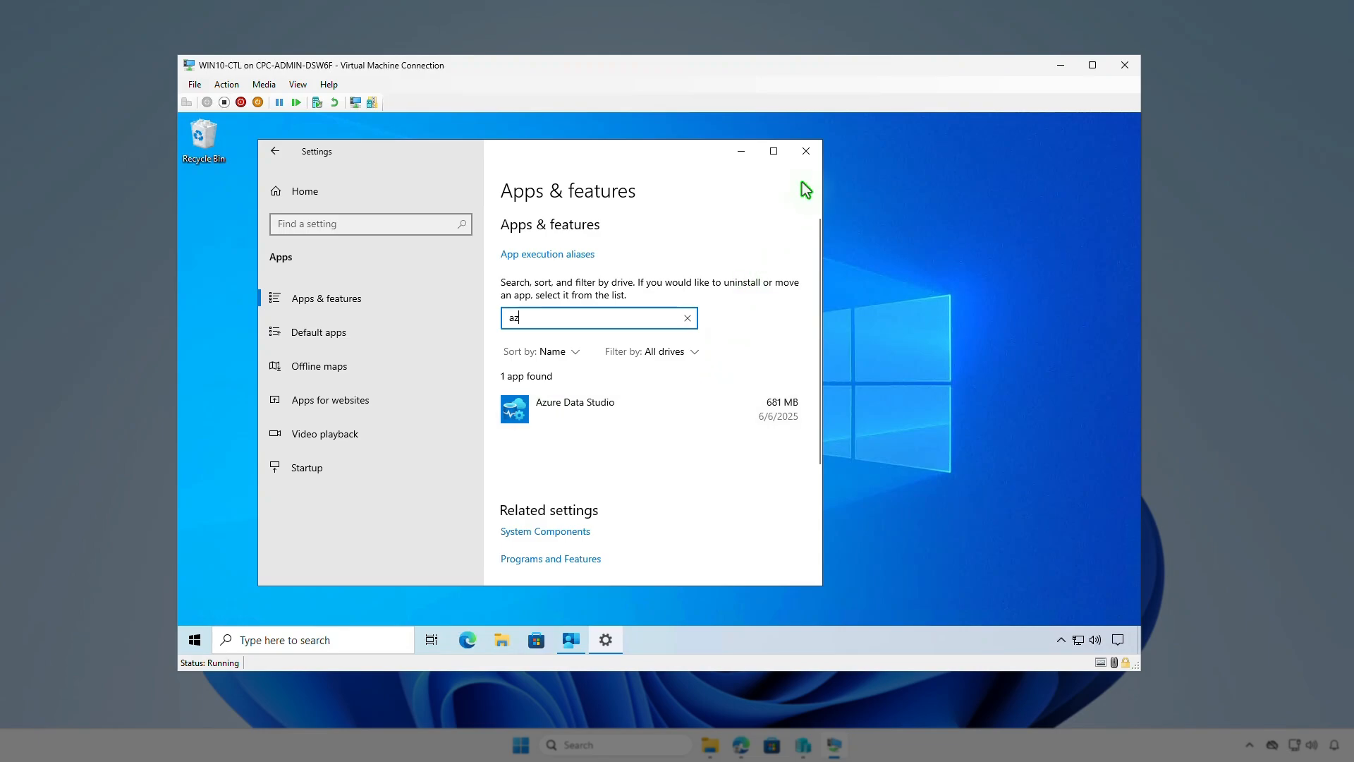
click(807, 159)
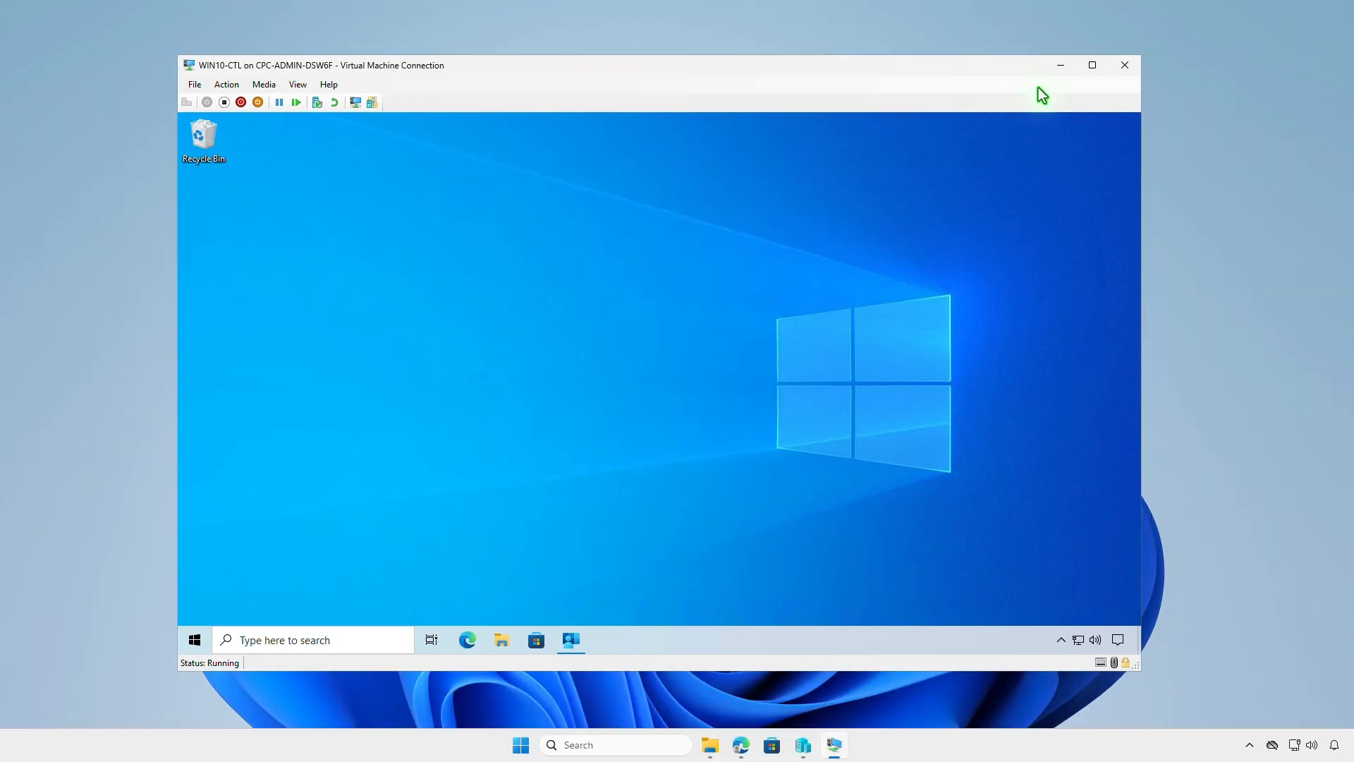
Step: Minimize the virtual machine, switch to Edge, reload the Azure Data Studio overview, and check its device install status
click(1060, 66)
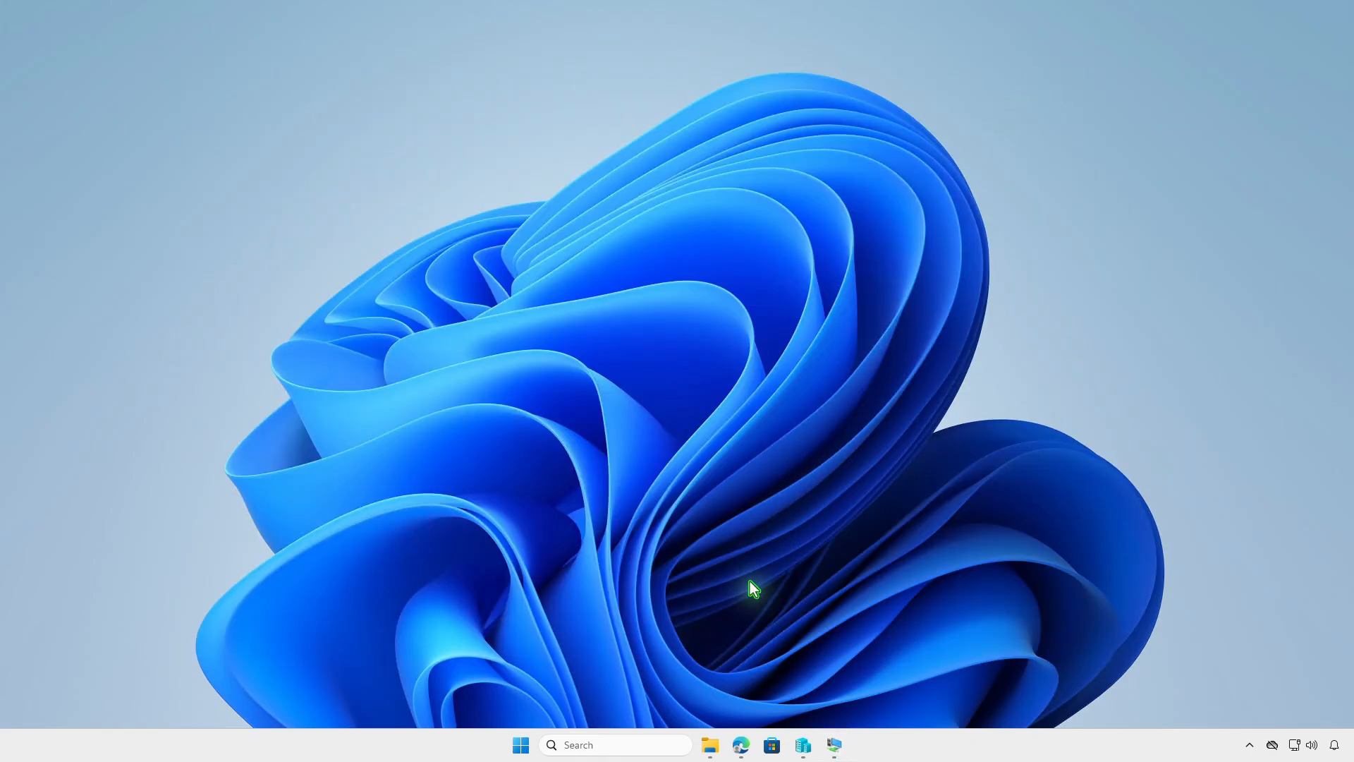
click(740, 743)
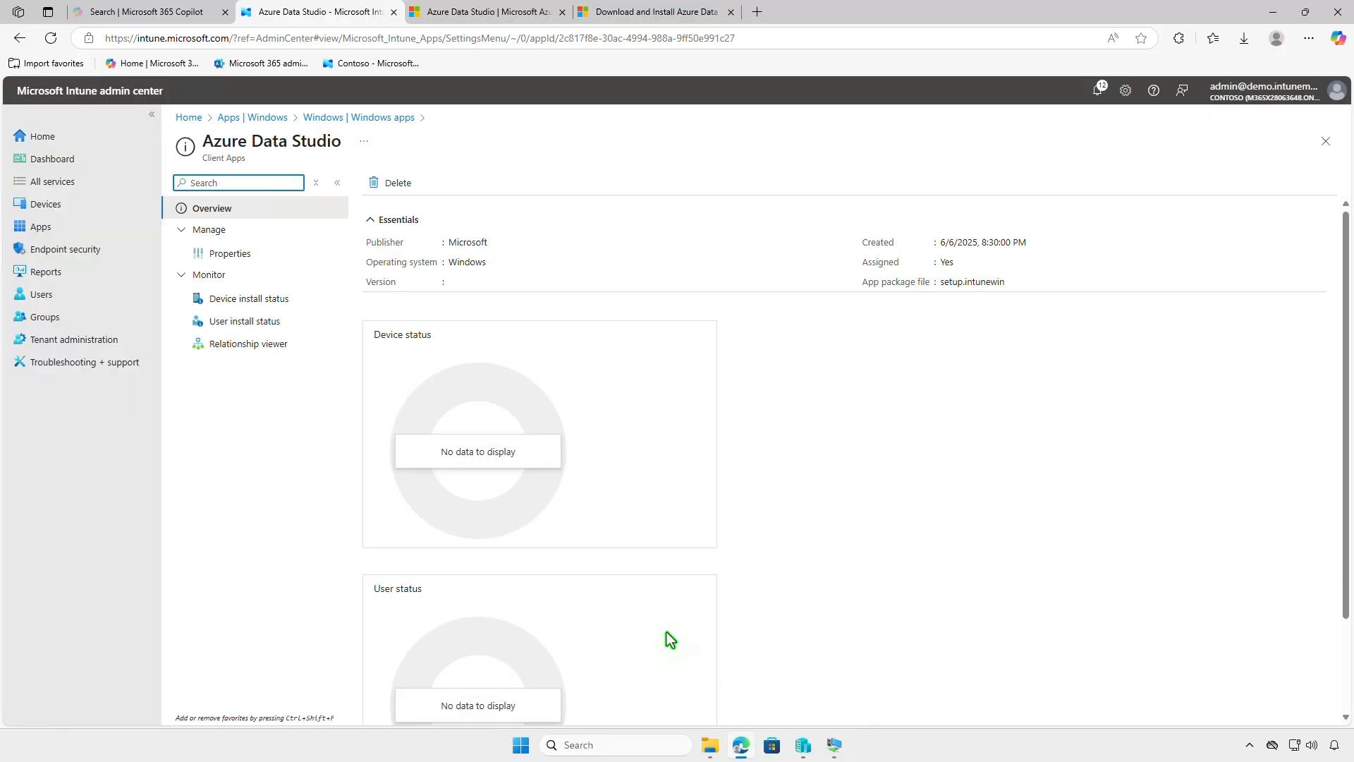
click(51, 37)
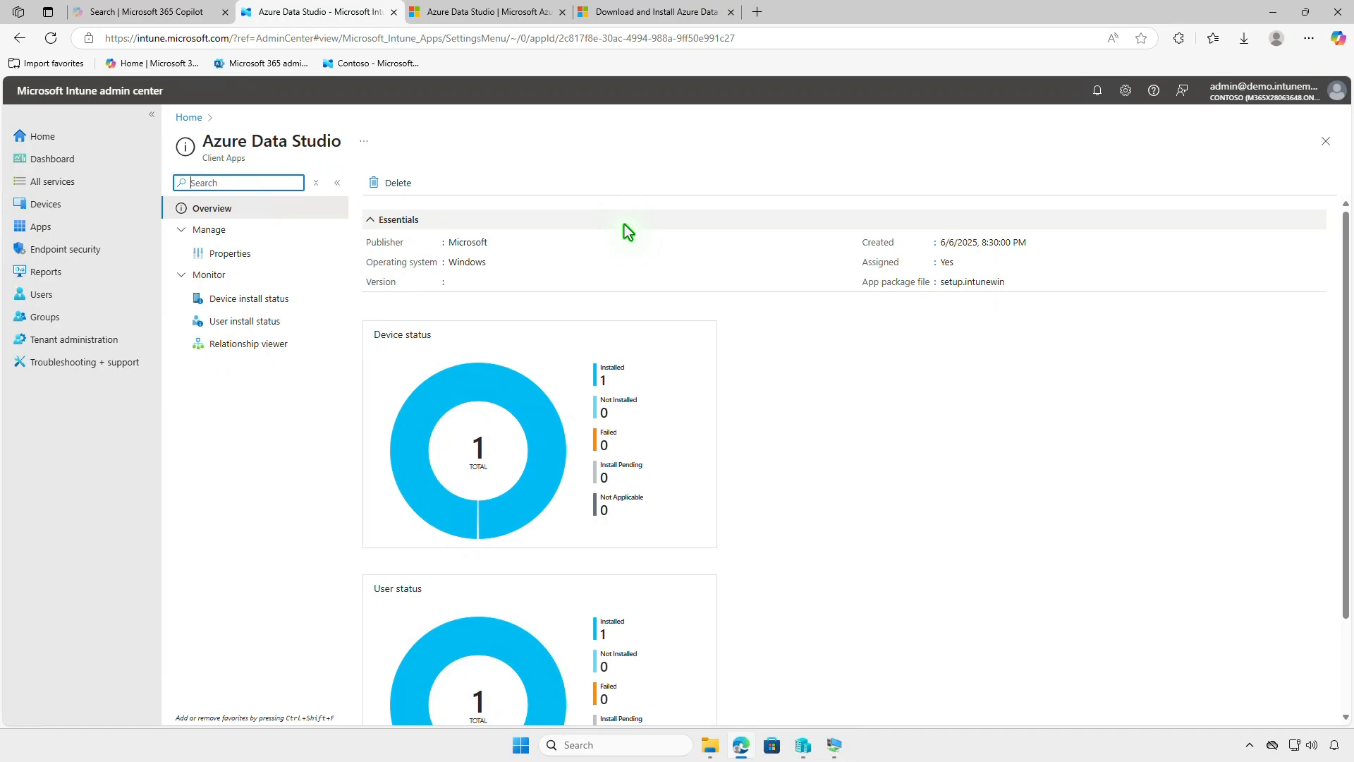
click(286, 300)
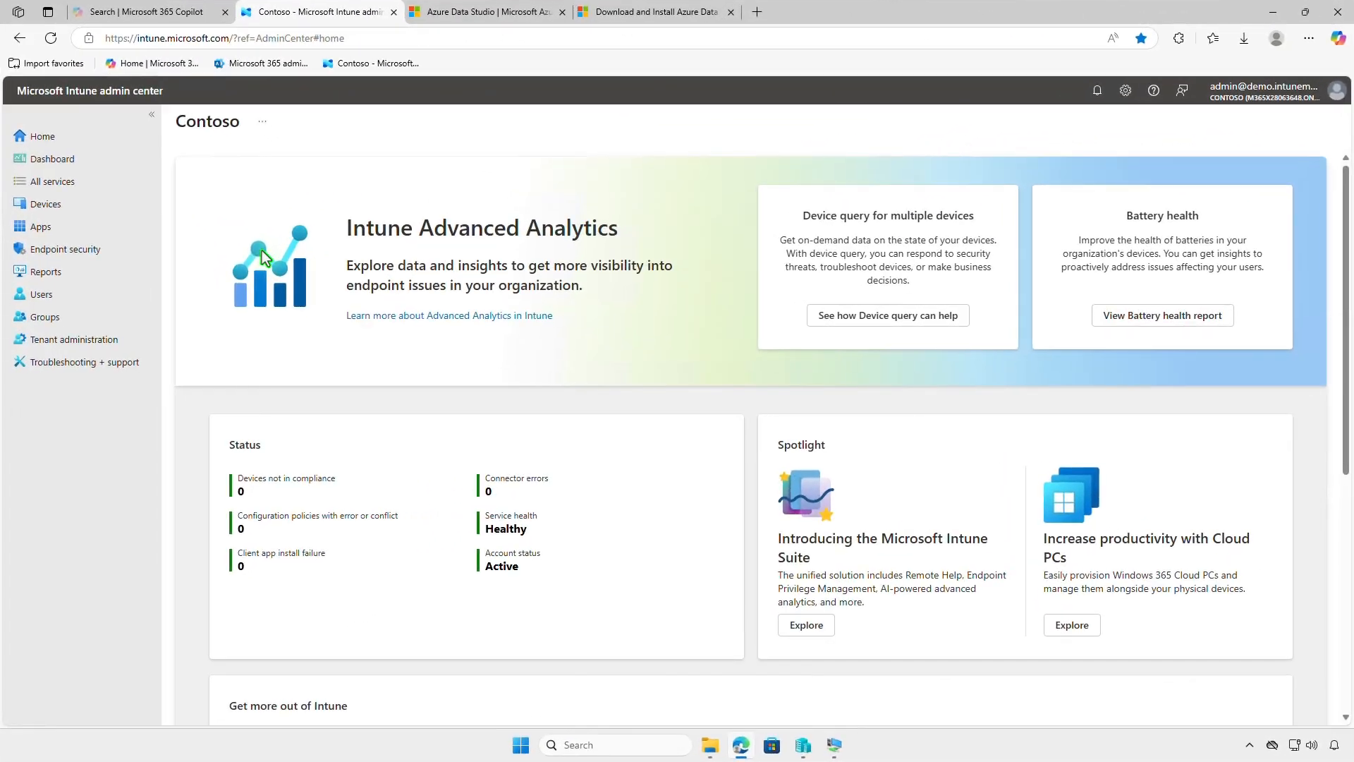
Step: Open Azure Data Studio from the Windows apps list in Intune and show the assignments in its properties
click(109, 230)
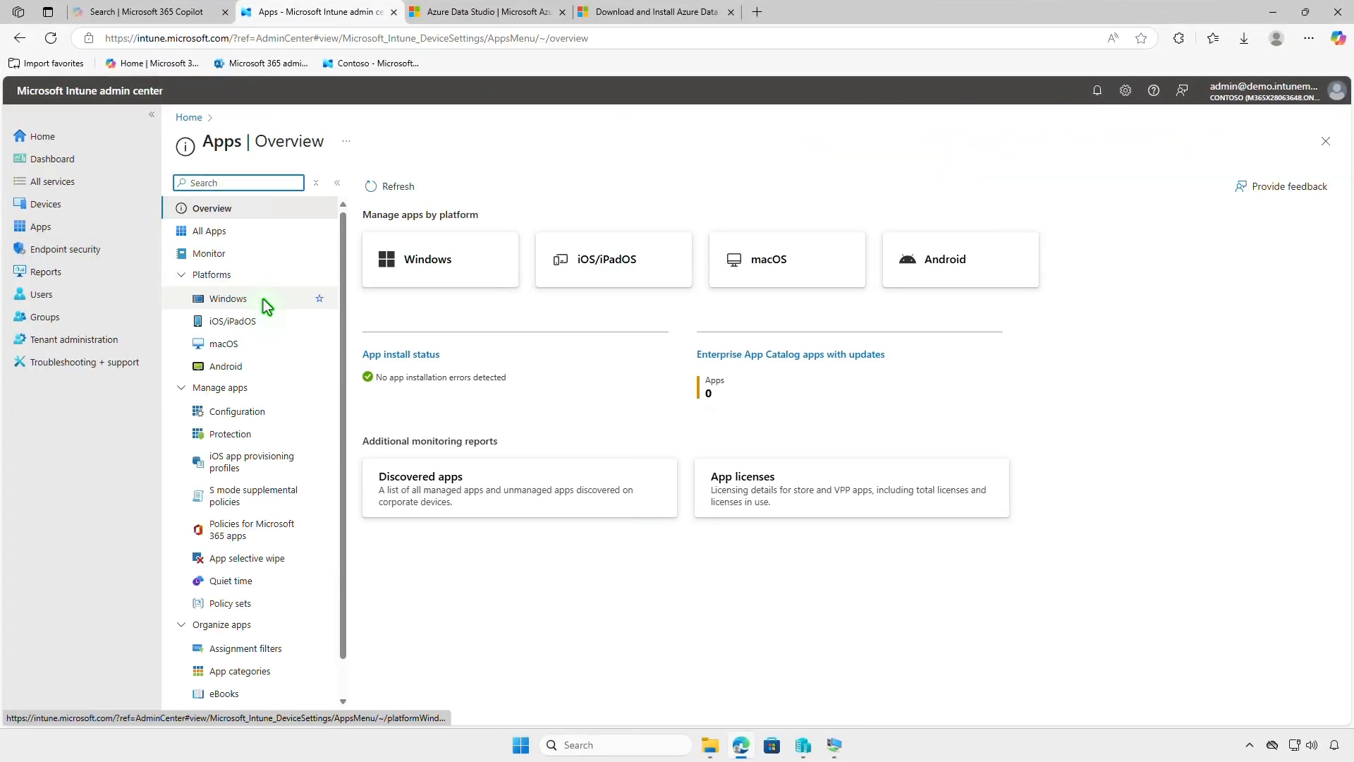
click(264, 299)
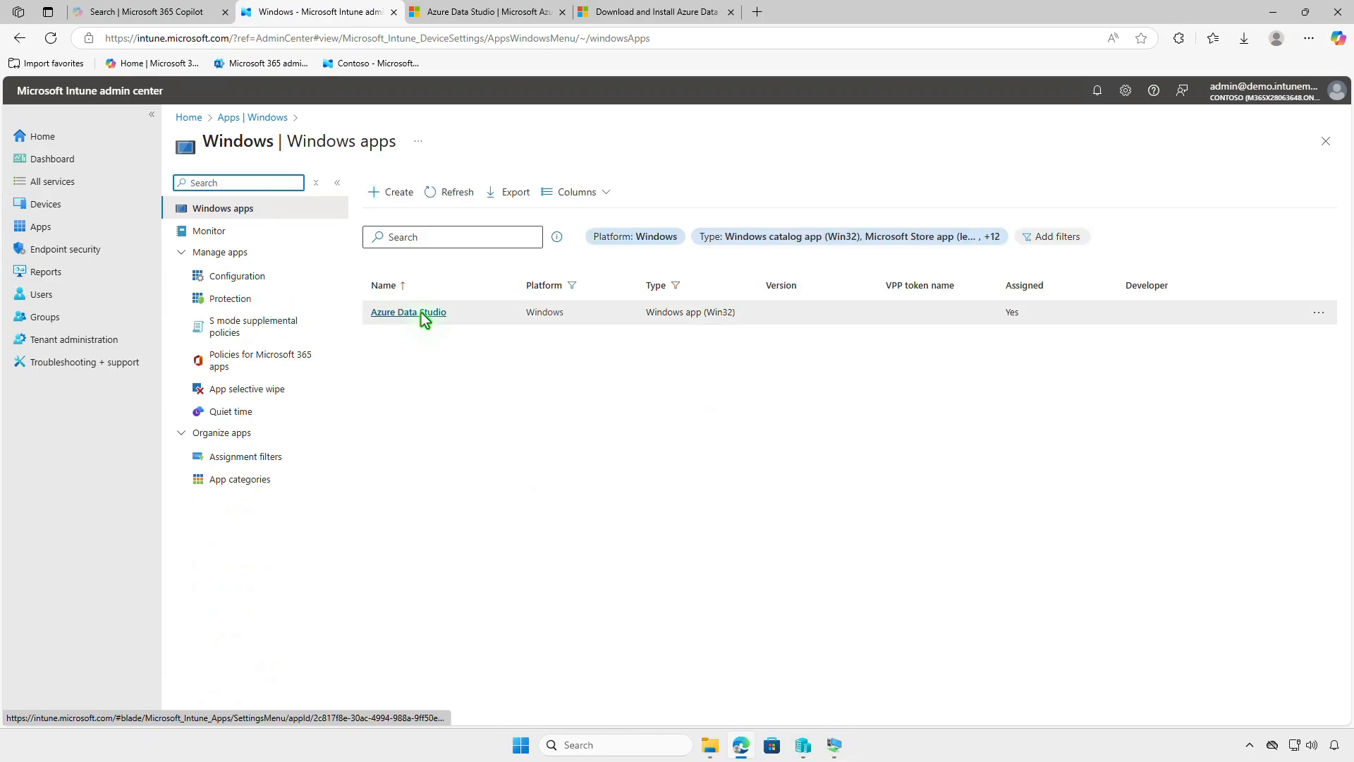
click(428, 315)
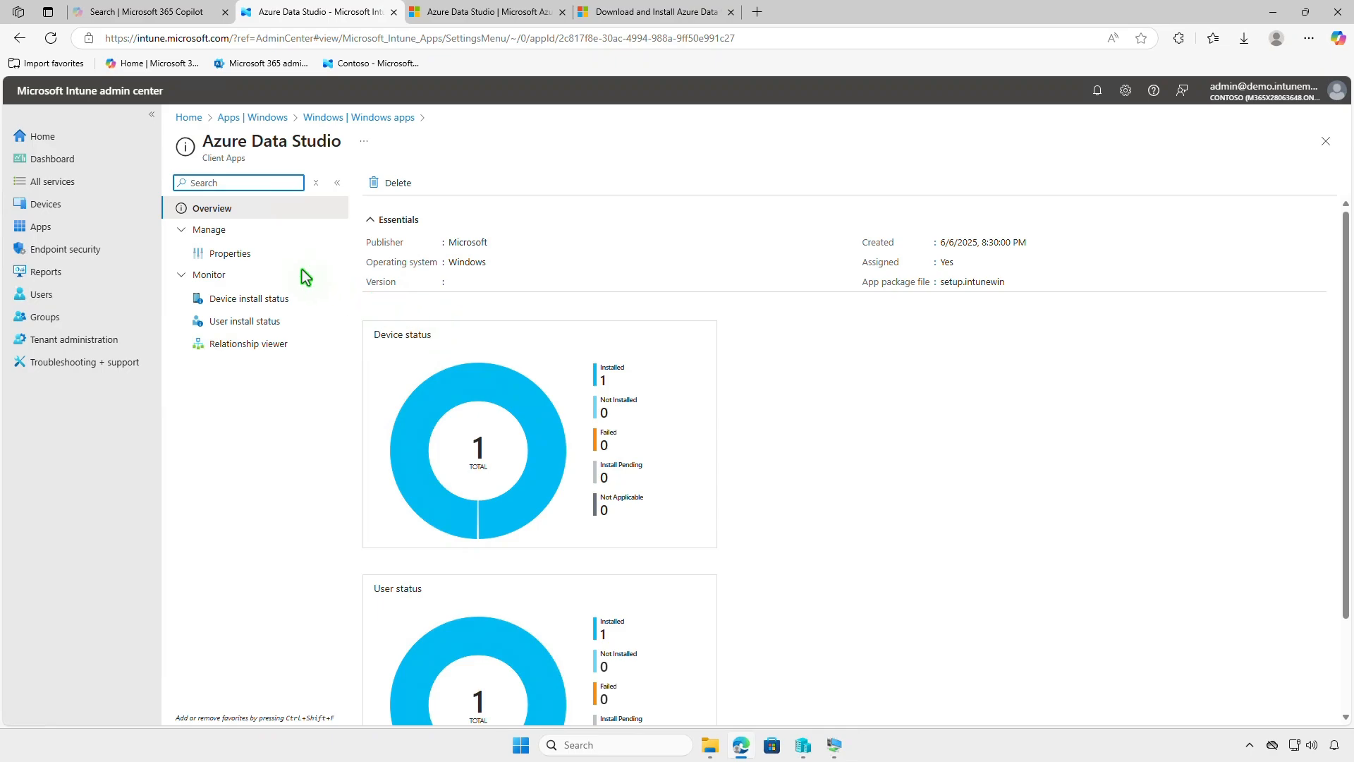
click(265, 256)
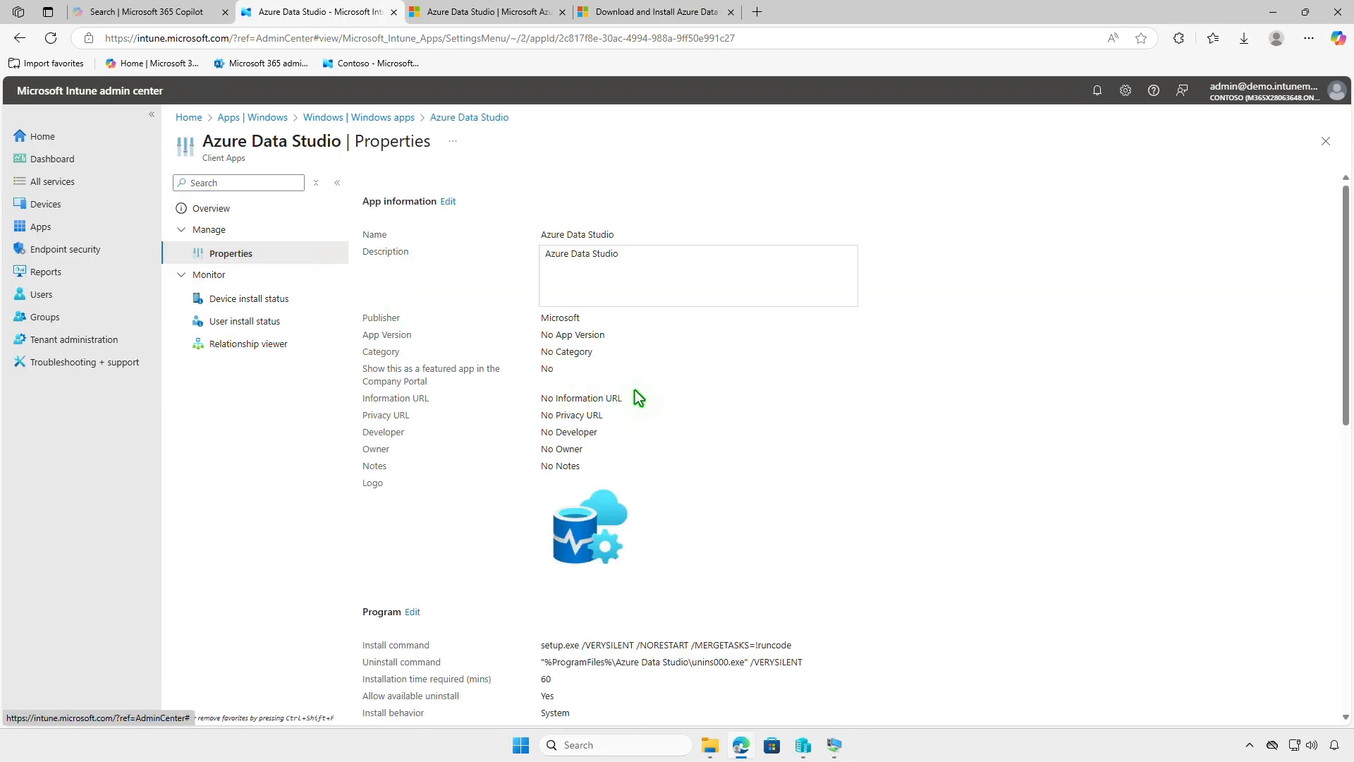
scroll(638, 390, down, 10)
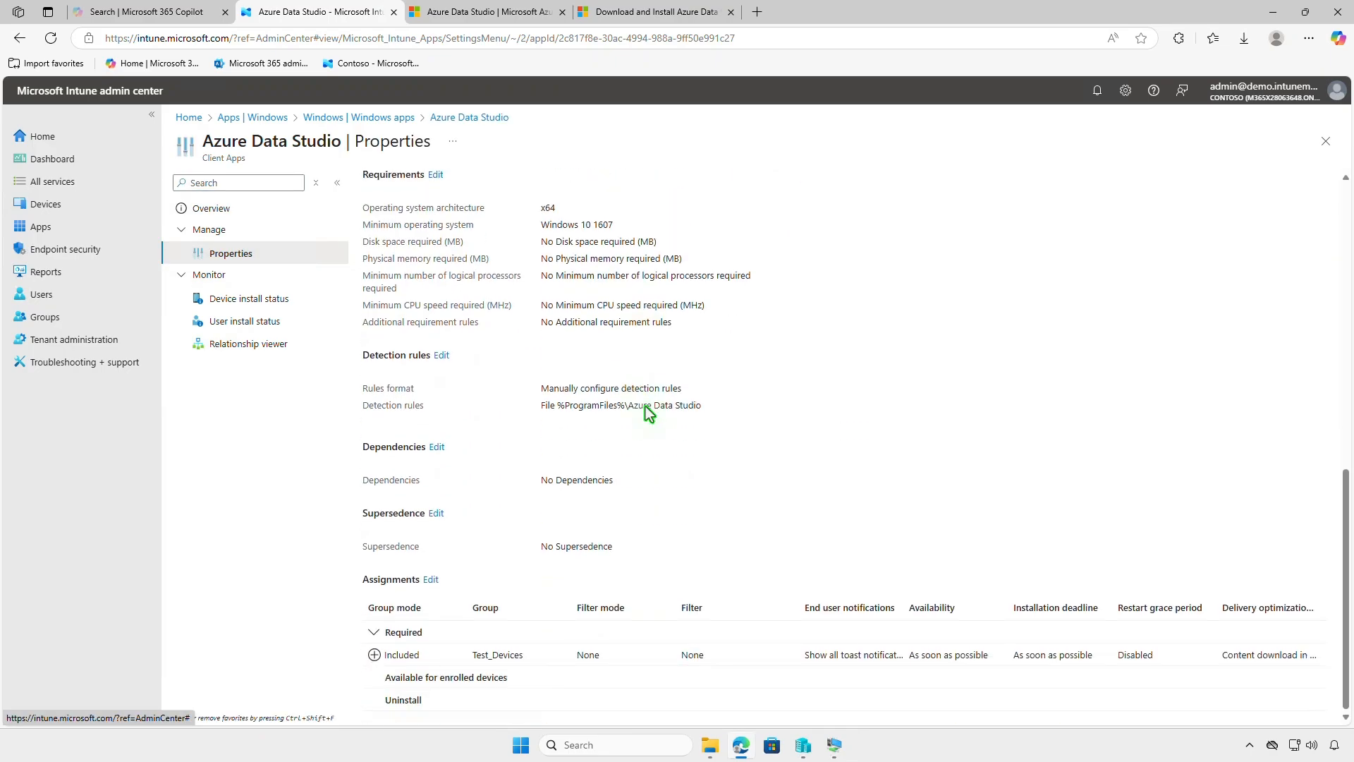
Step: Edit the app's assignments and remove the Test_Devices group from Required
click(430, 579)
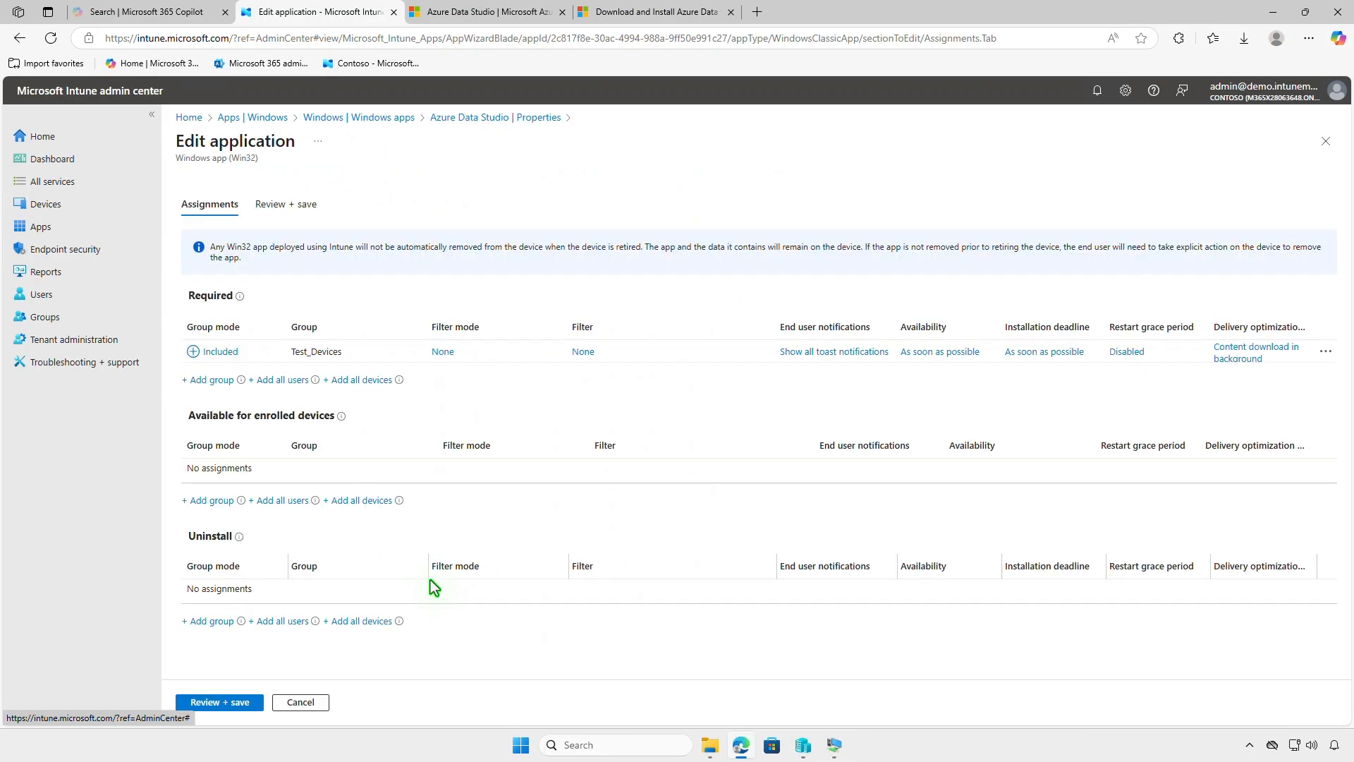
click(1327, 352)
click(1306, 367)
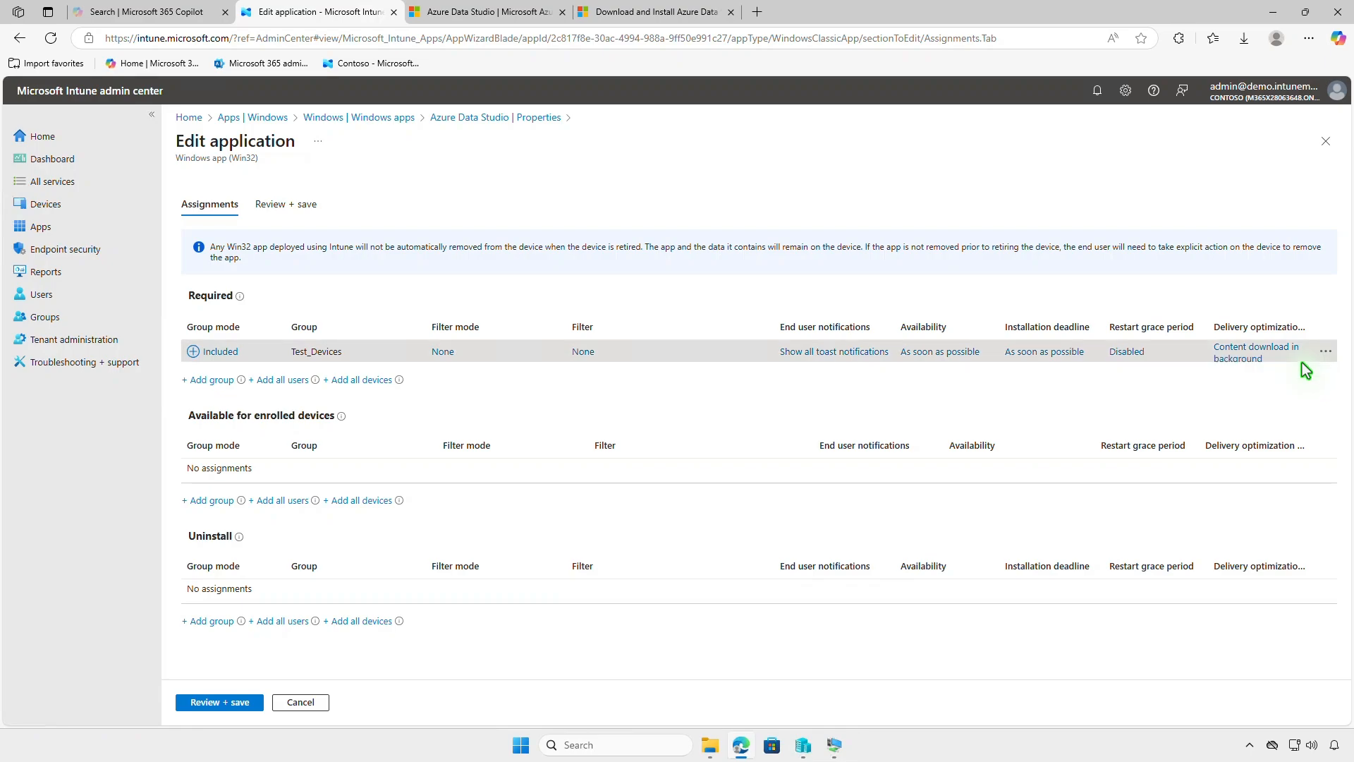
Step: Assign the Test_Devices group to Uninstall, and review and save the Azure Data Studio app
click(220, 623)
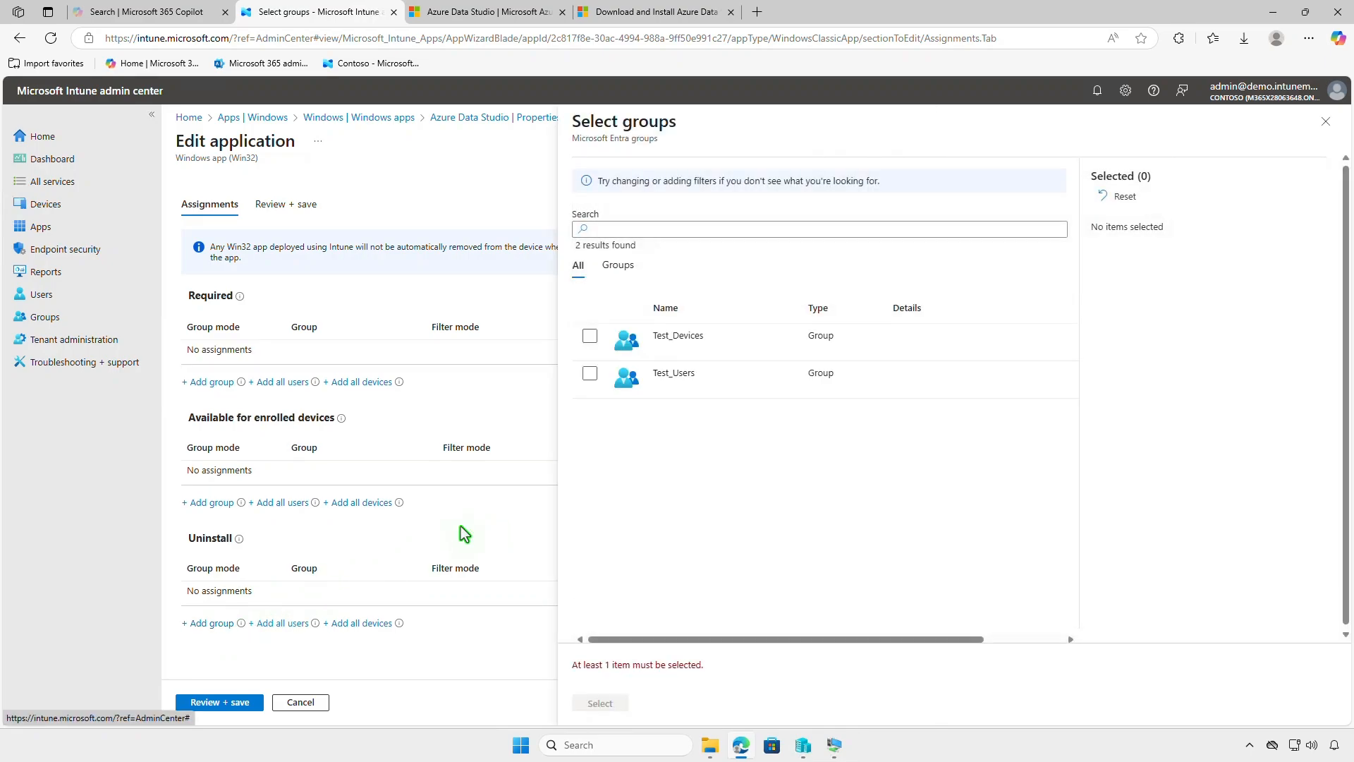
click(591, 337)
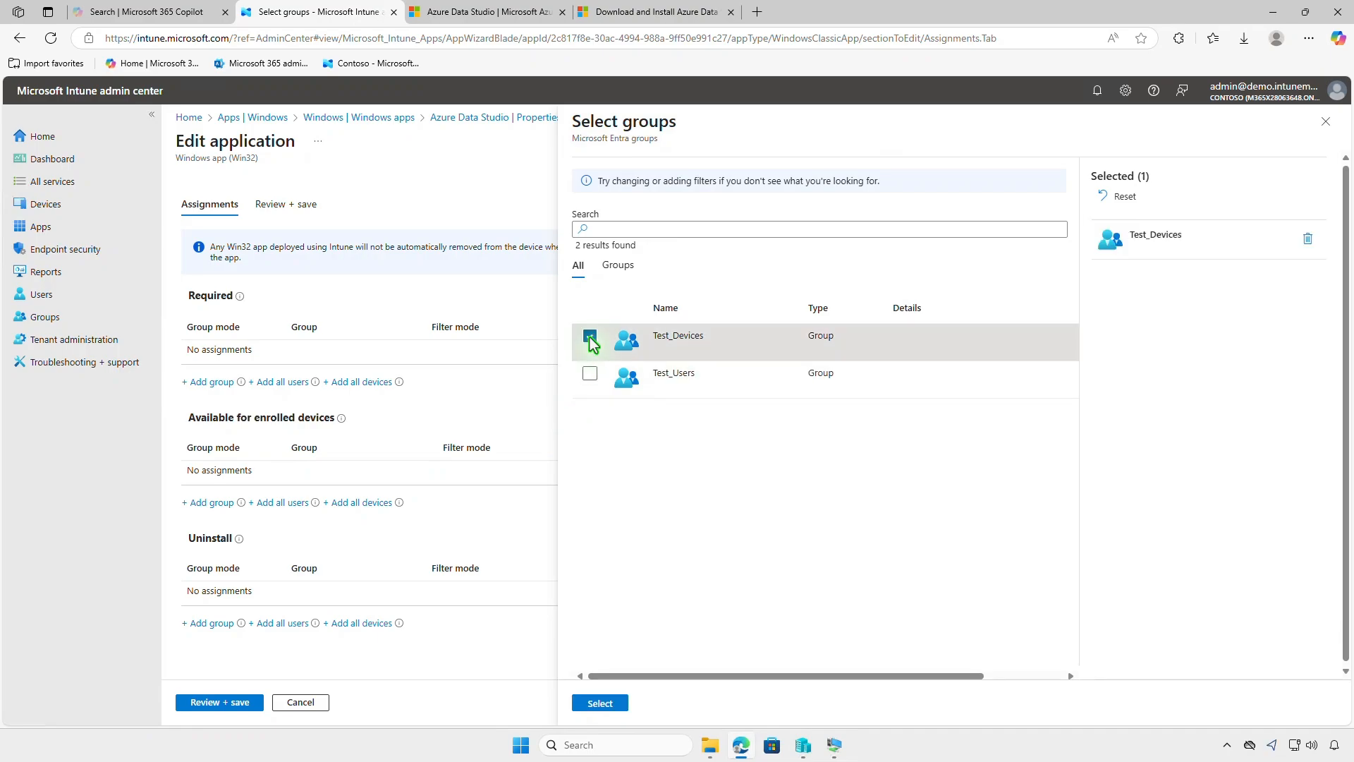
click(606, 703)
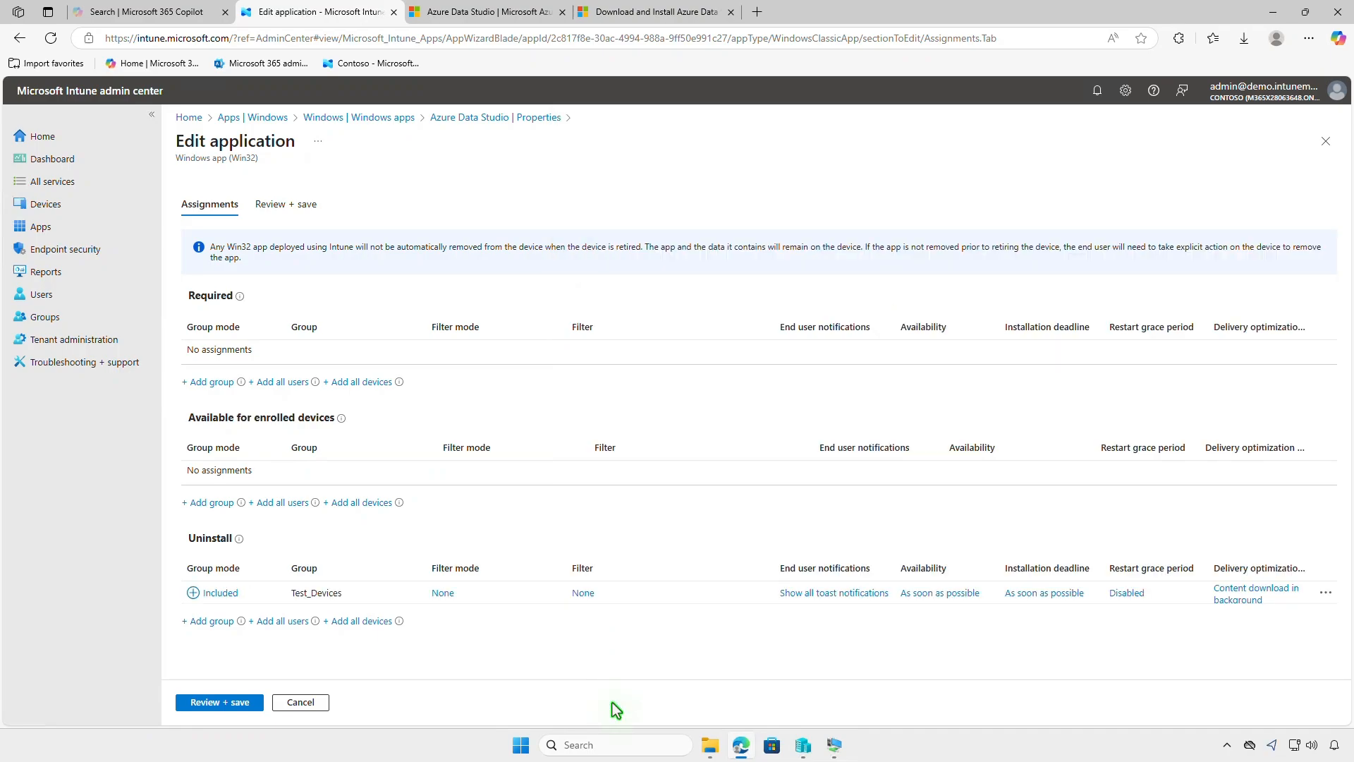
click(223, 703)
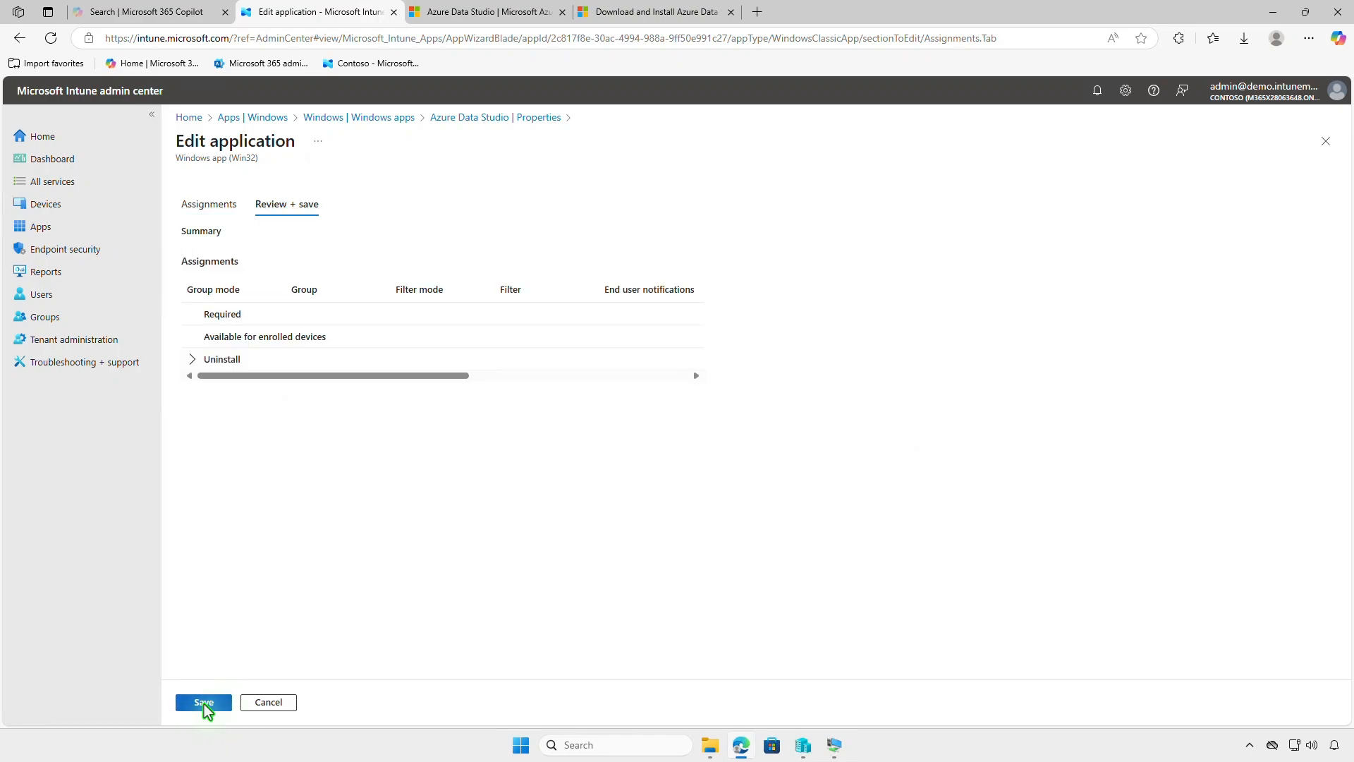
click(204, 703)
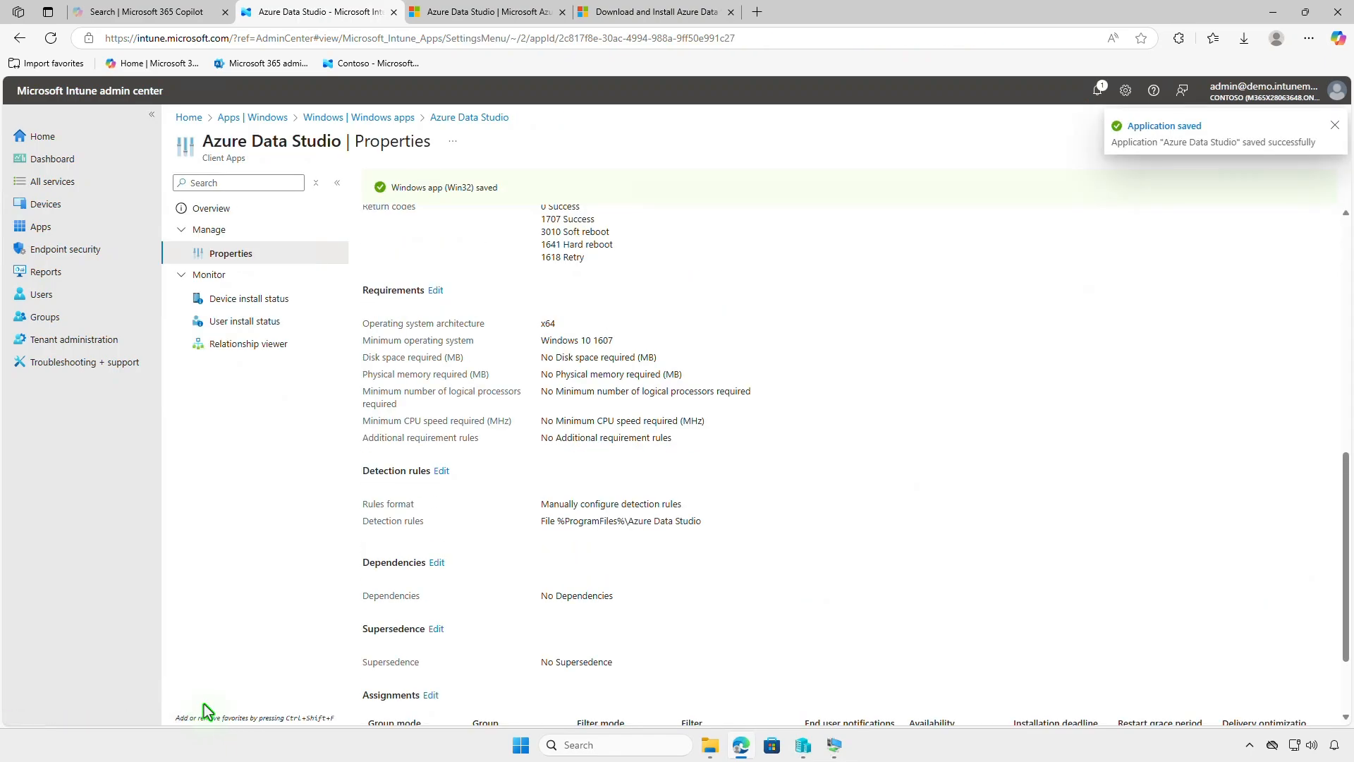
Step: Minimize Edge, switch to the WIN10-CTL virtual machine, sync the device from Company Portal, and check the uninstall notifications
click(1272, 12)
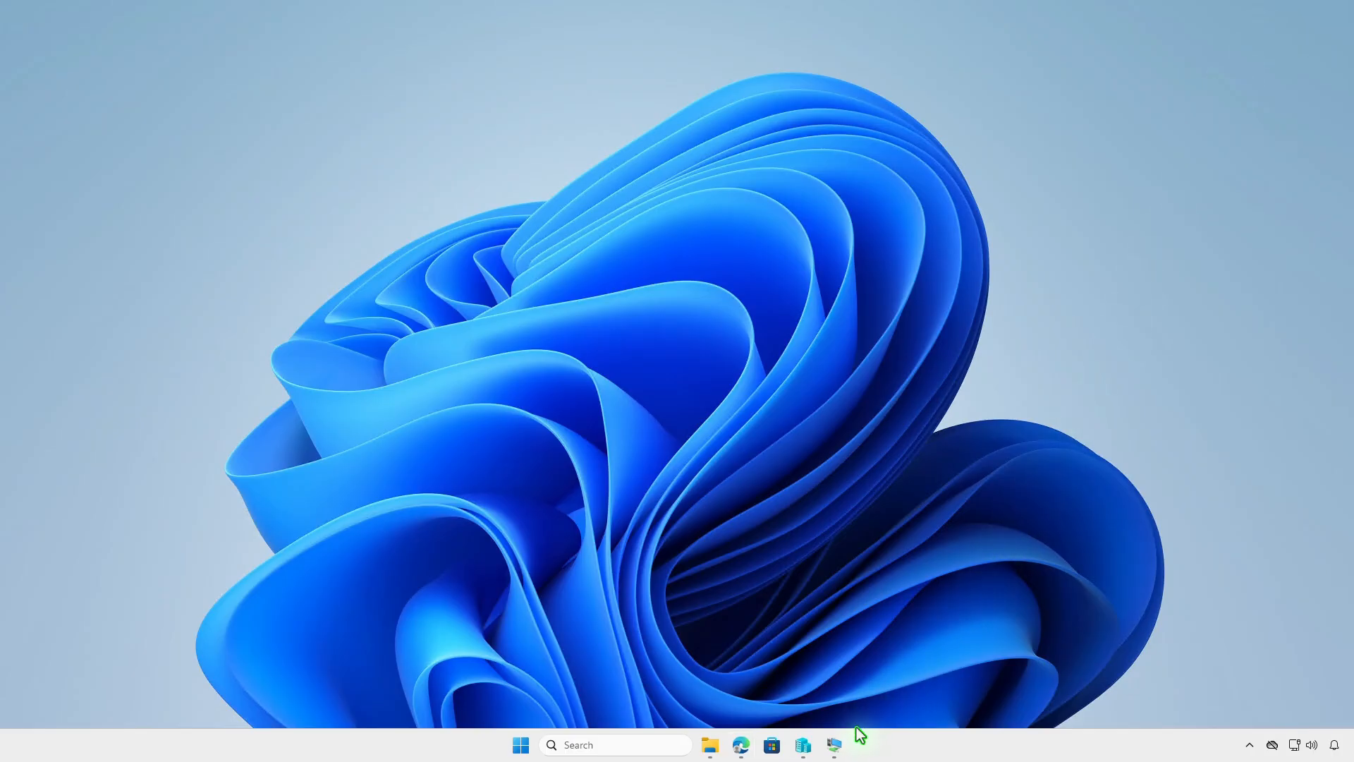
click(834, 748)
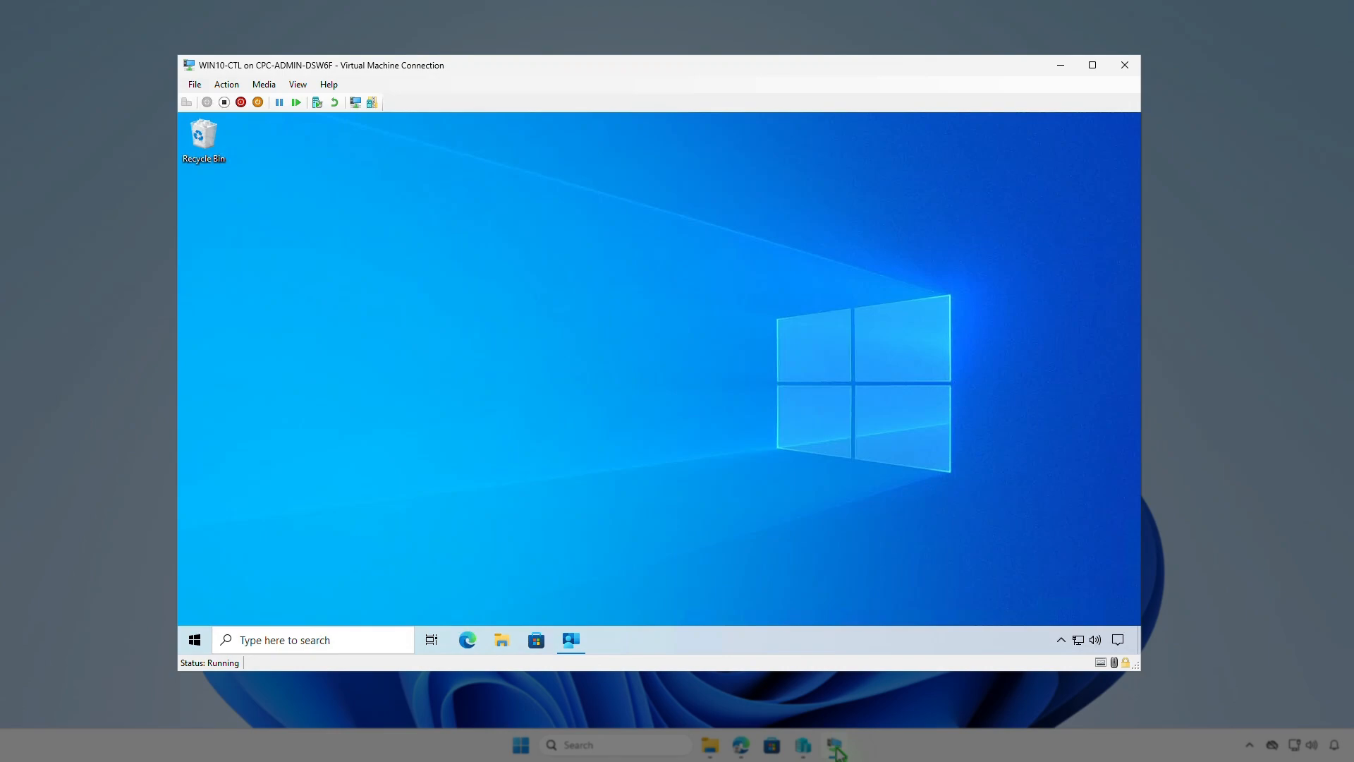
click(578, 646)
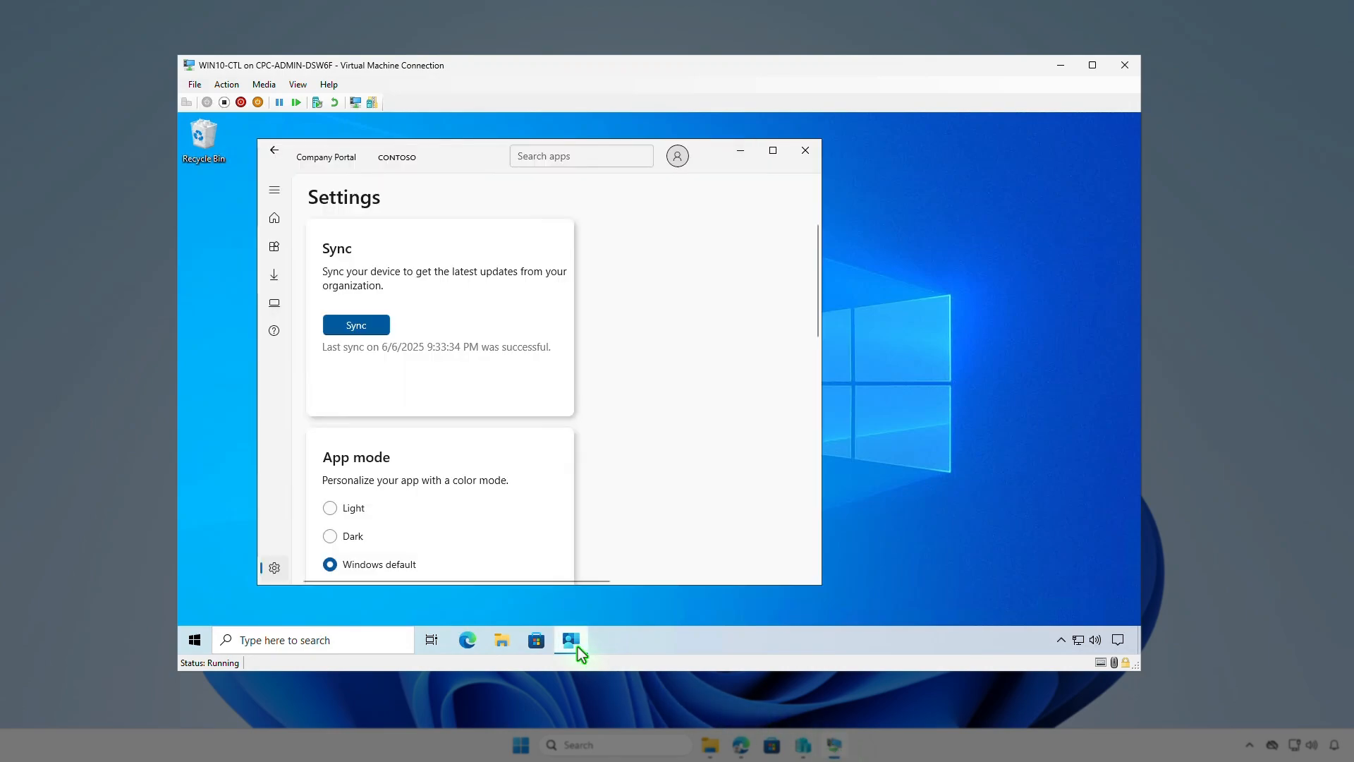
click(373, 328)
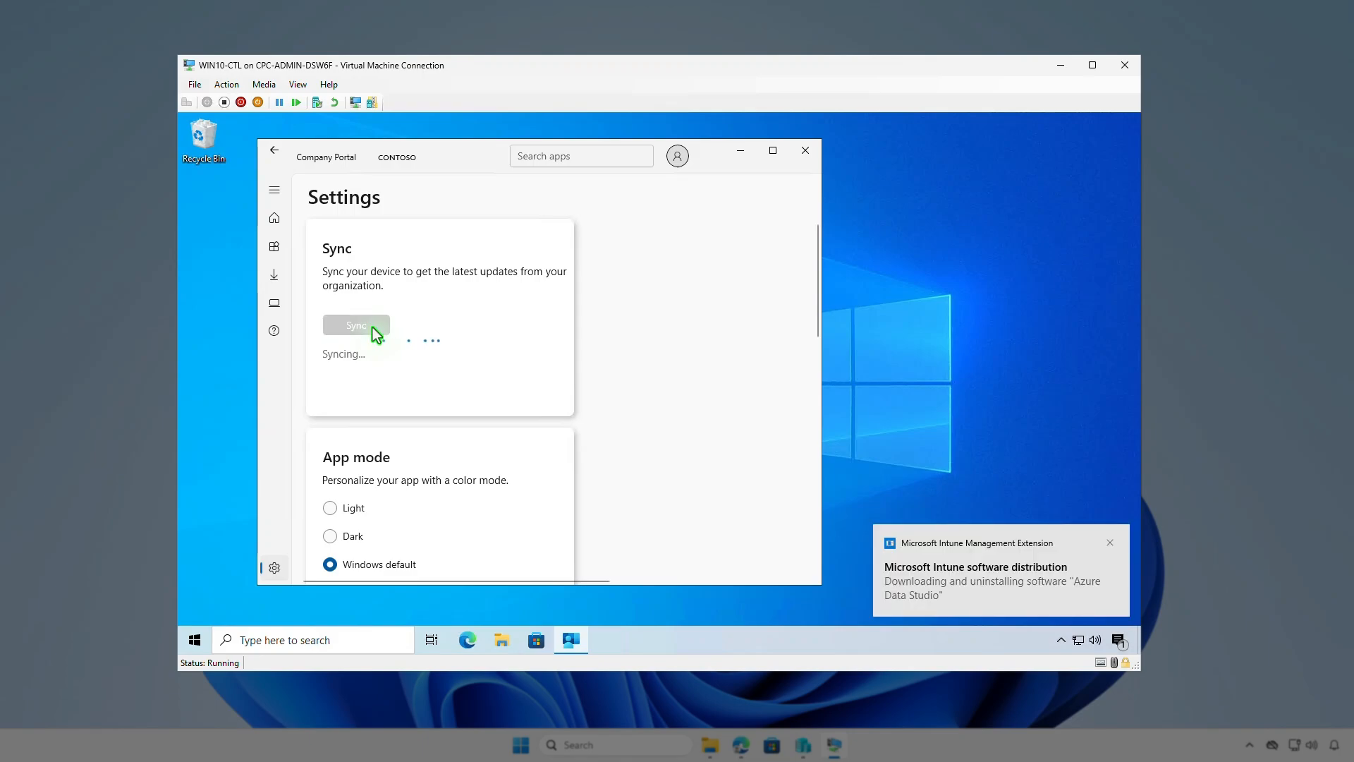
click(1119, 642)
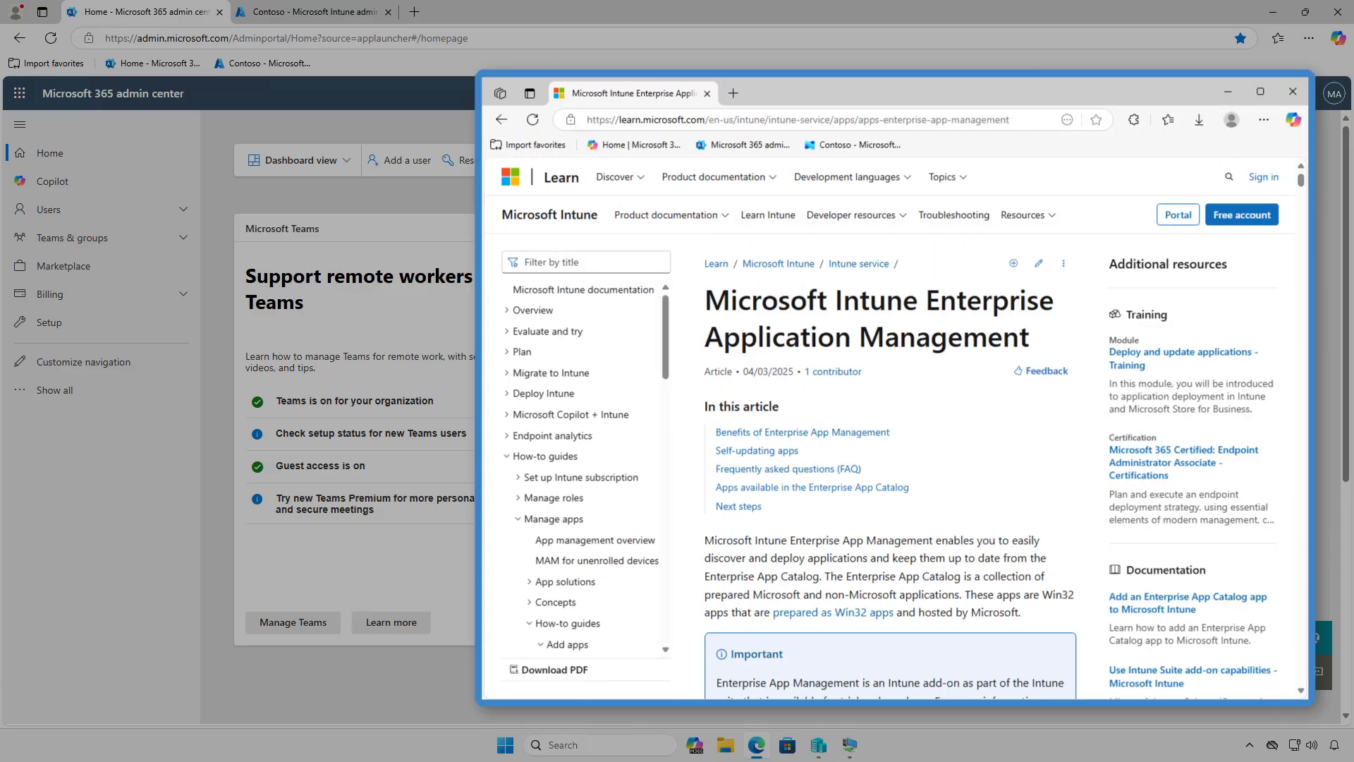
Step: Read the Microsoft Learn article on Enterprise App Management, covering its Intune Suite add-on requirement and benefits
scroll(890, 424, down, 4)
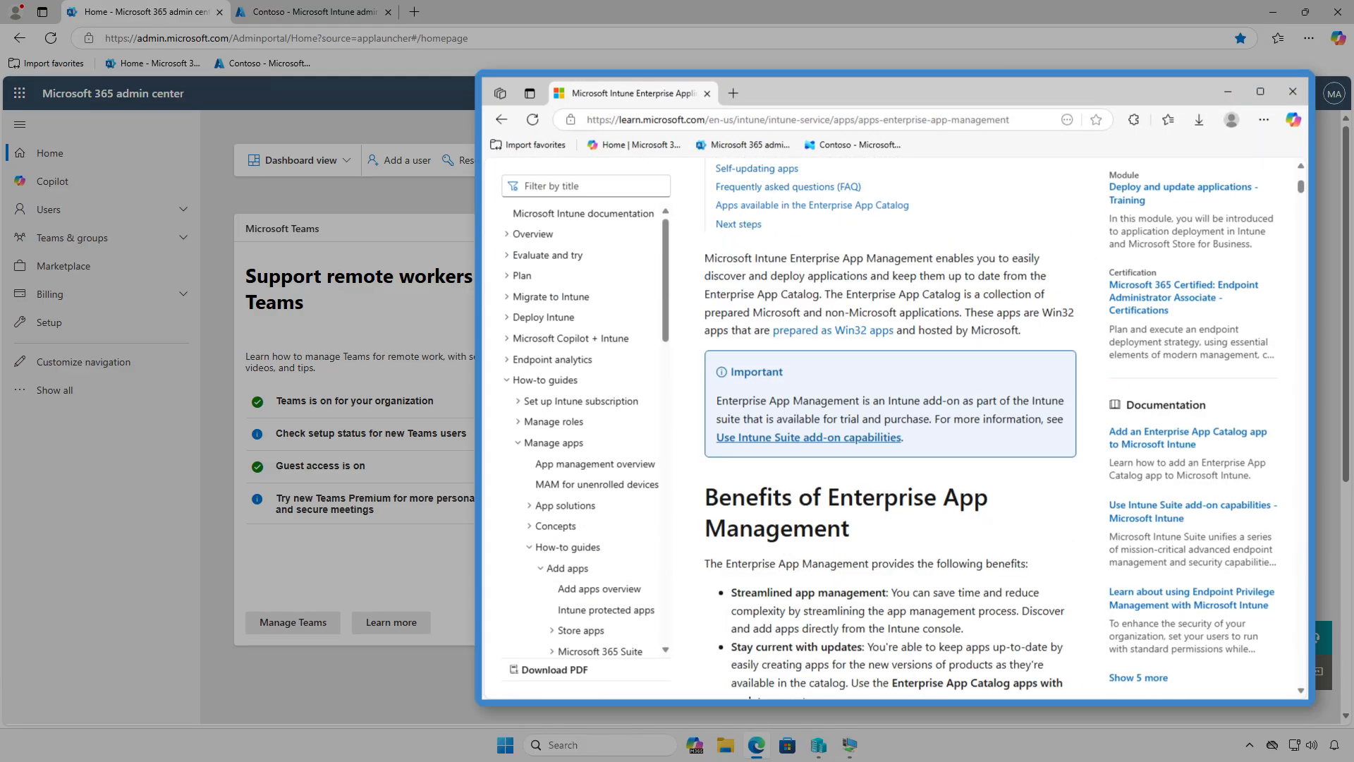
scroll(890, 424, down, 3)
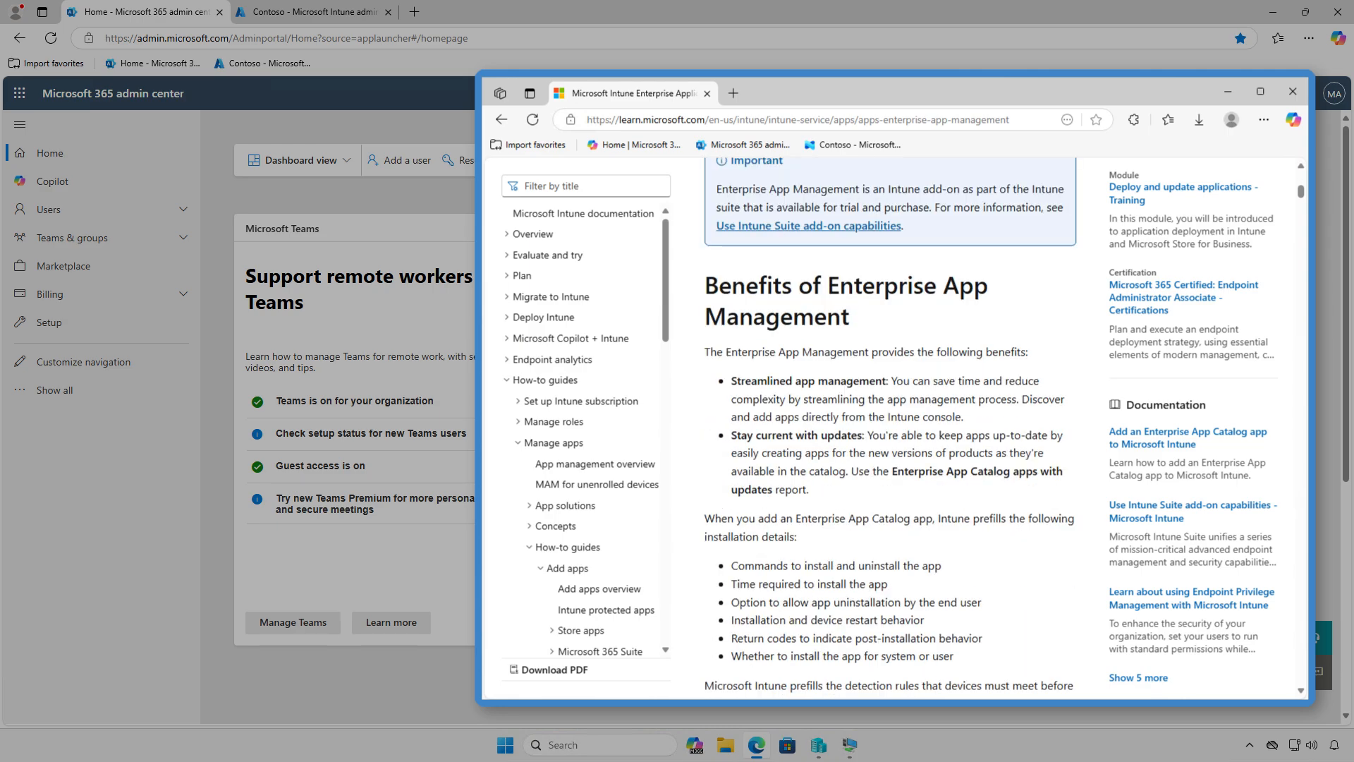
scroll(890, 423, down, 8)
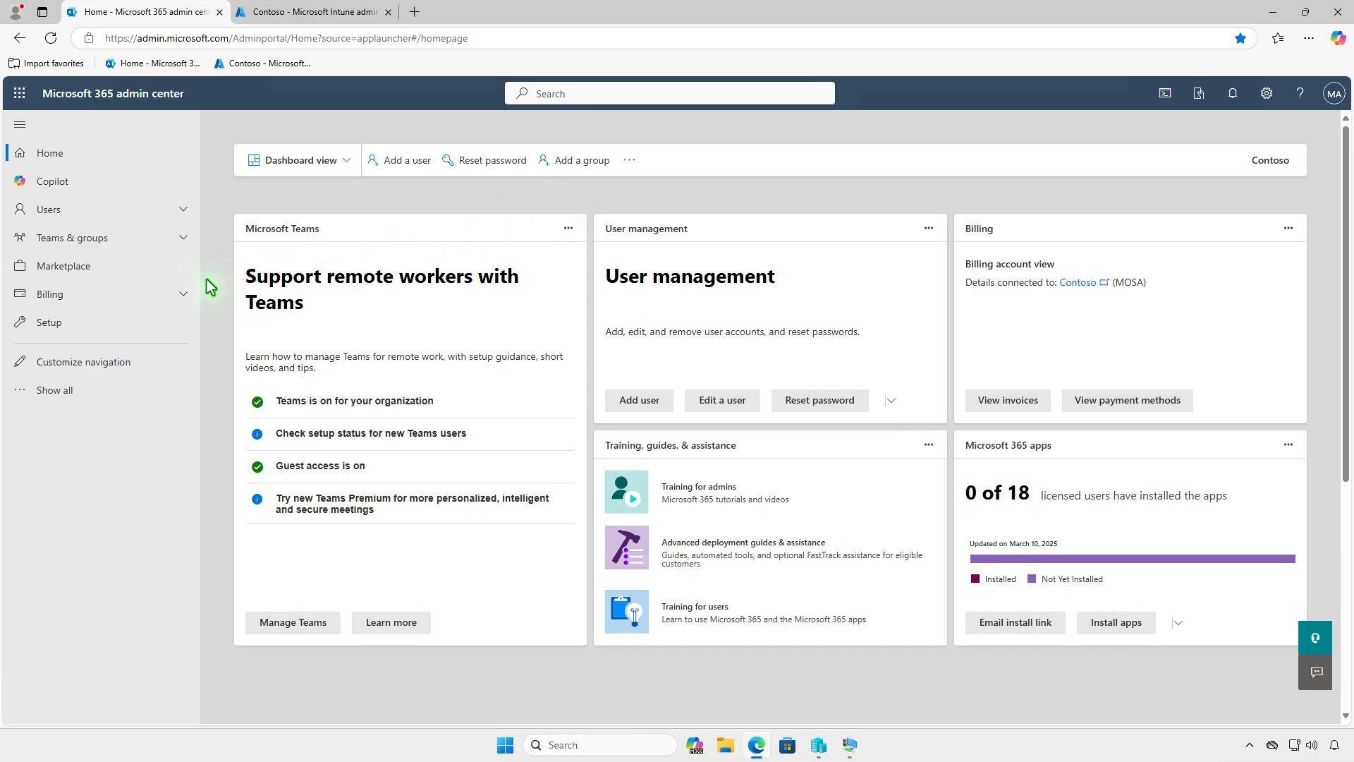
Step: Open the billing licenses in the Microsoft 365 admin center and check the Microsoft Intune Suite subscription
click(157, 296)
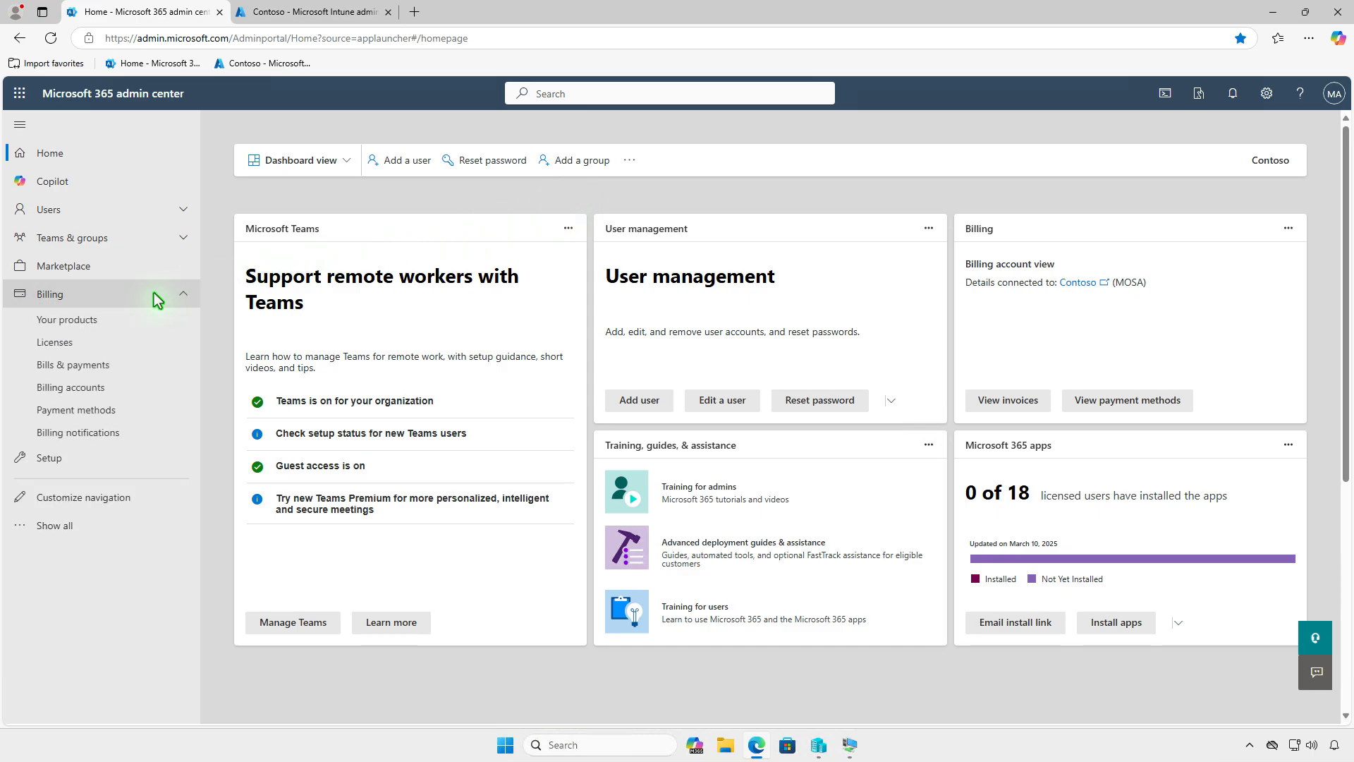
click(134, 344)
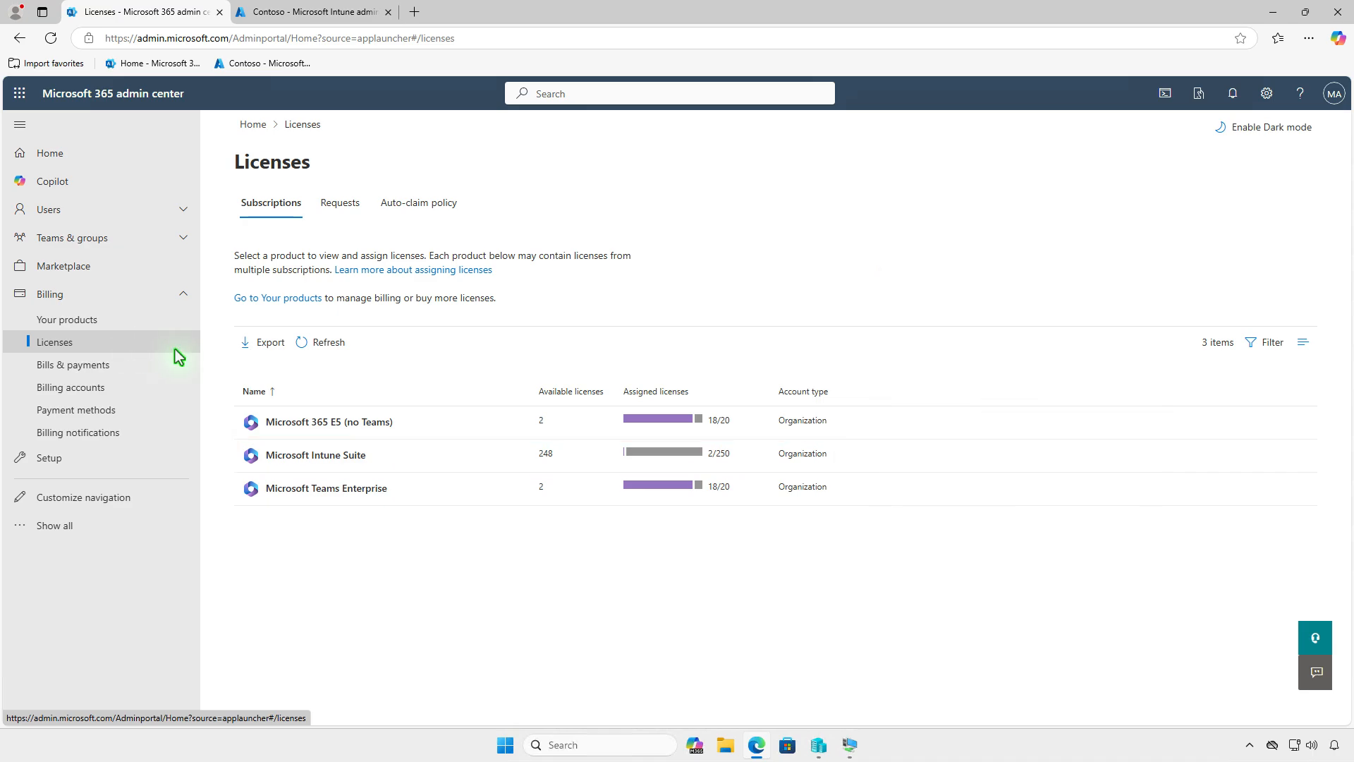
click(455, 456)
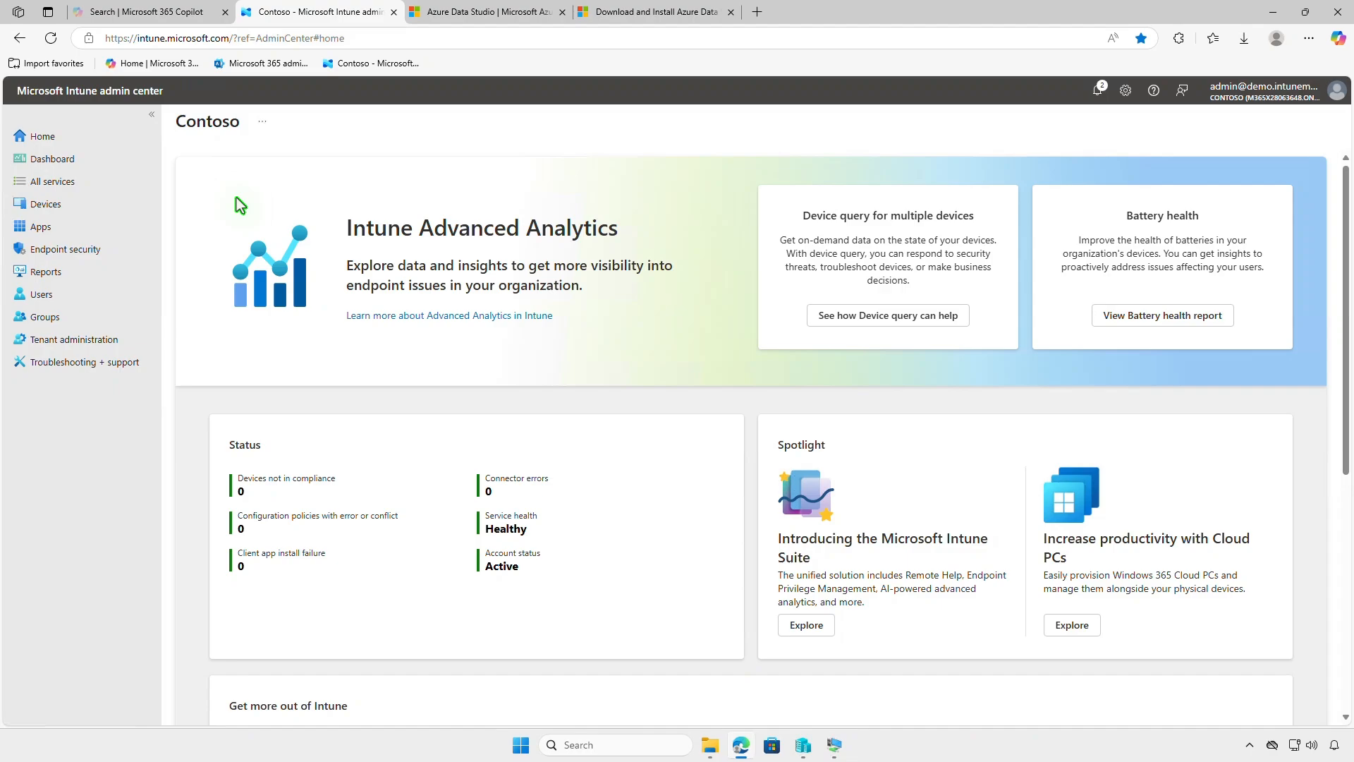
Step: Start creating a Windows app in the Intune admin center with the Enterprise App Catalog app type
click(75, 227)
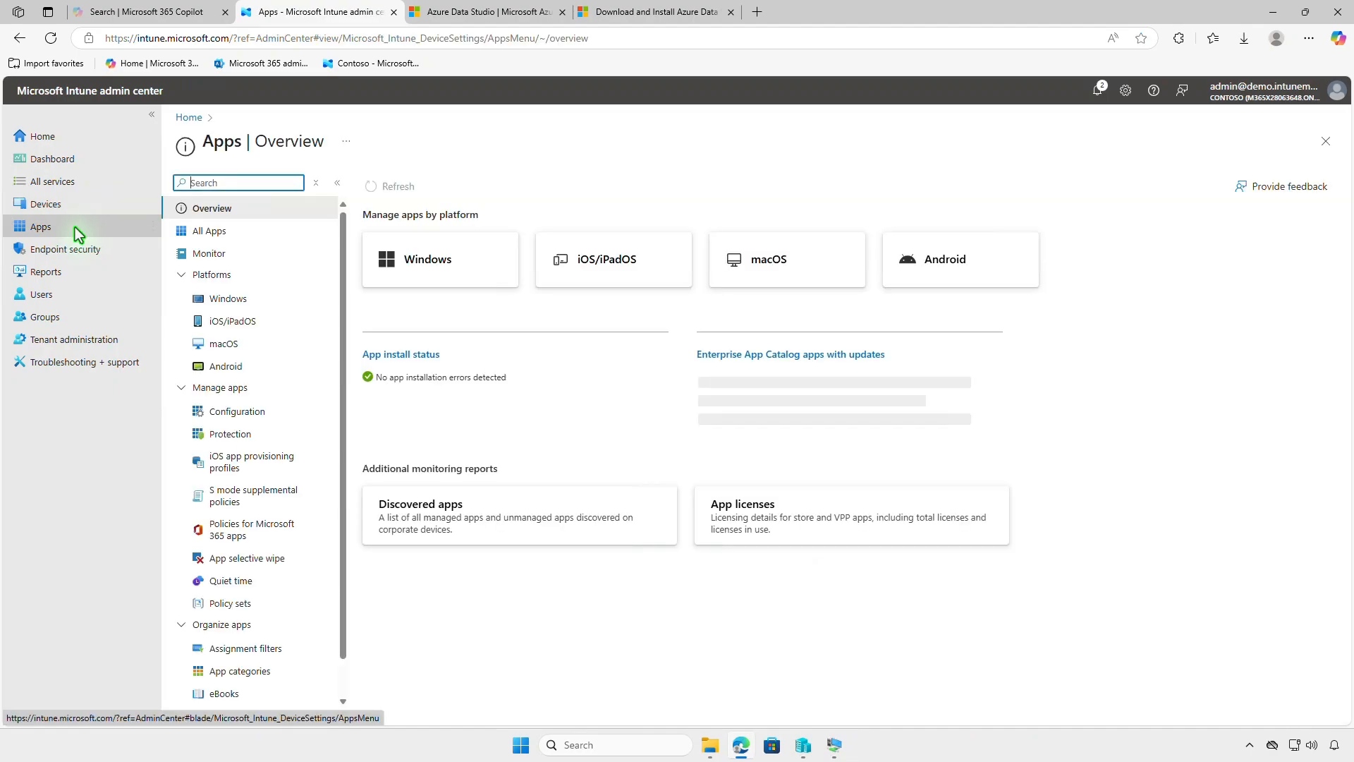
click(277, 298)
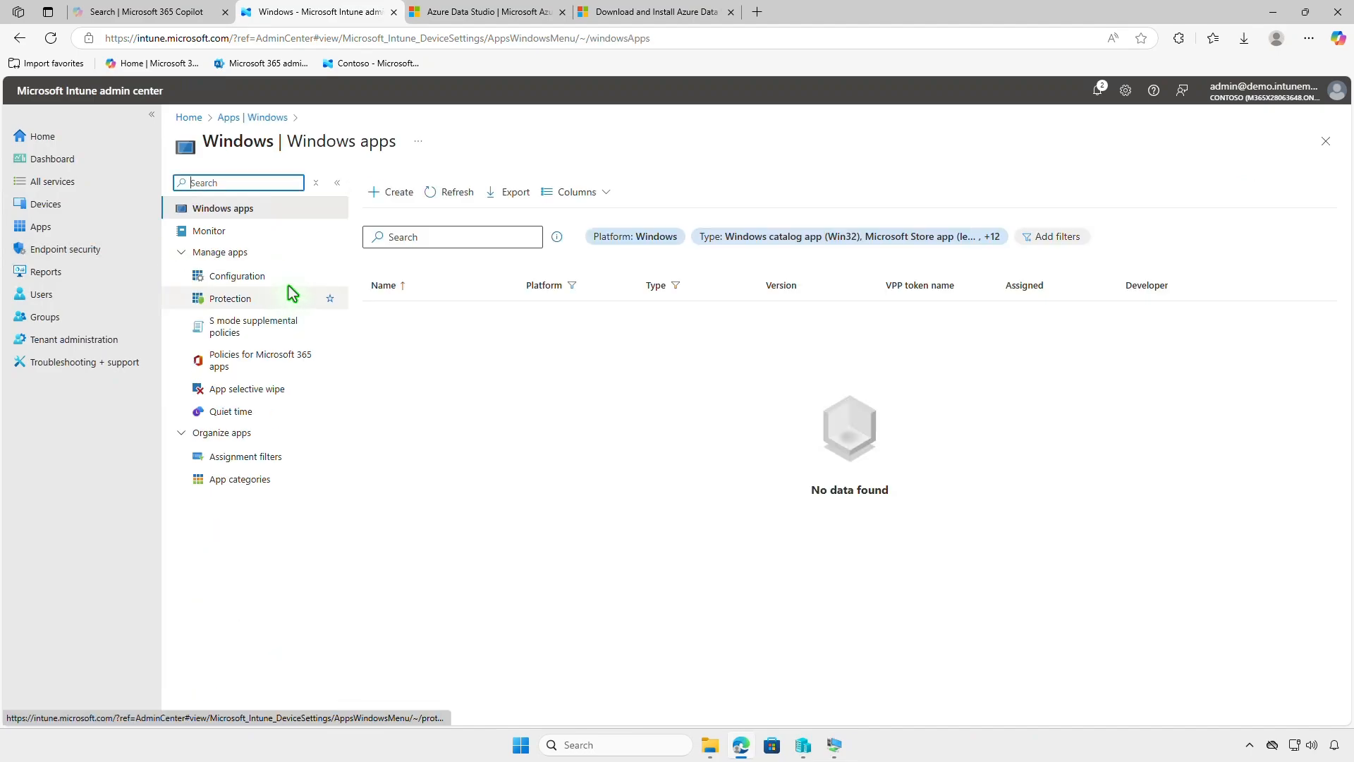
click(388, 201)
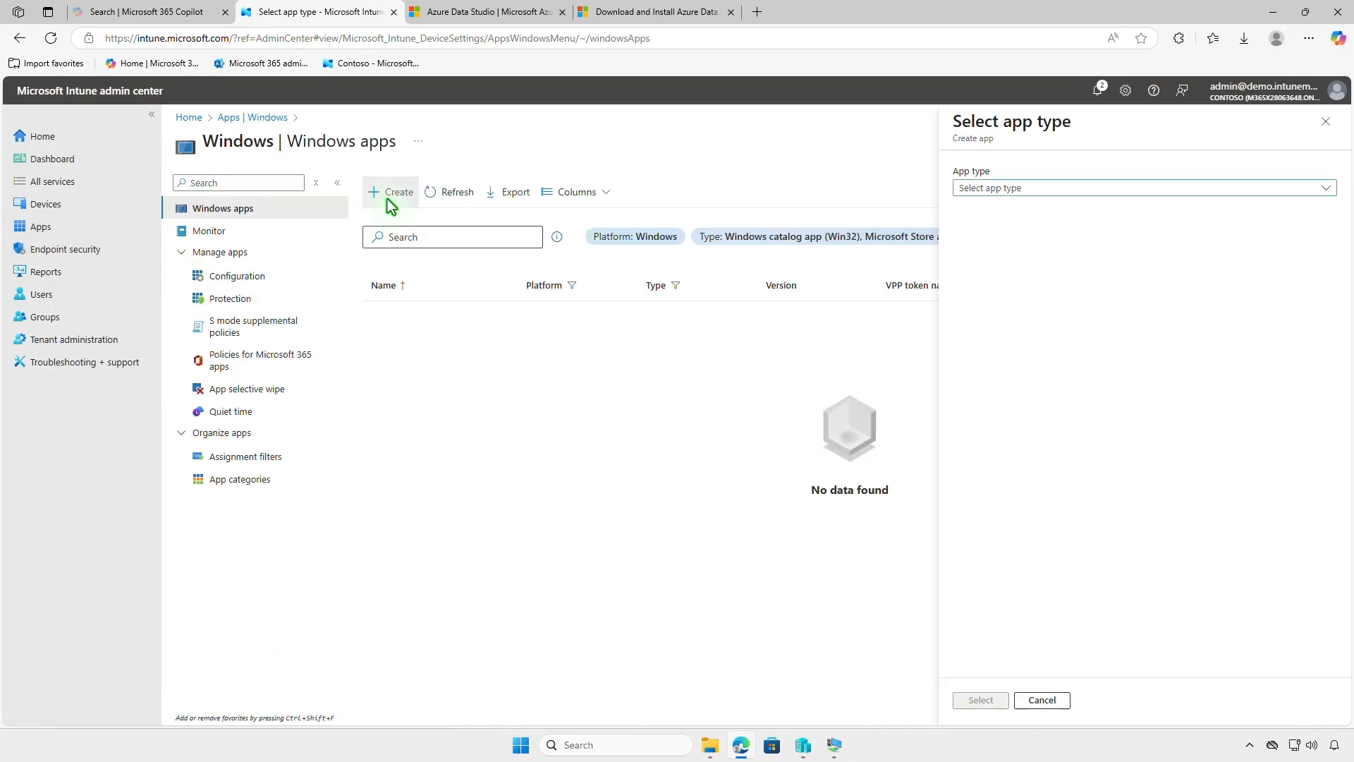
click(1200, 187)
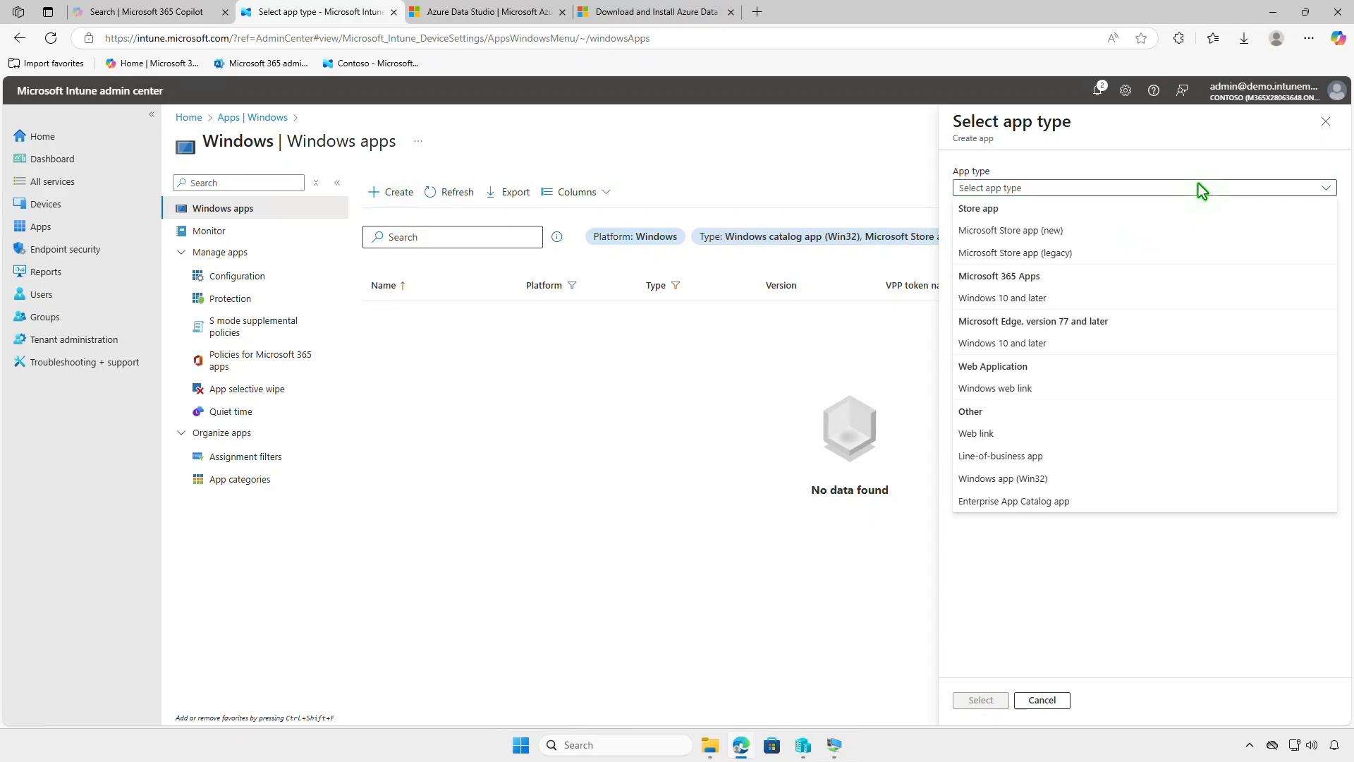
click(1084, 509)
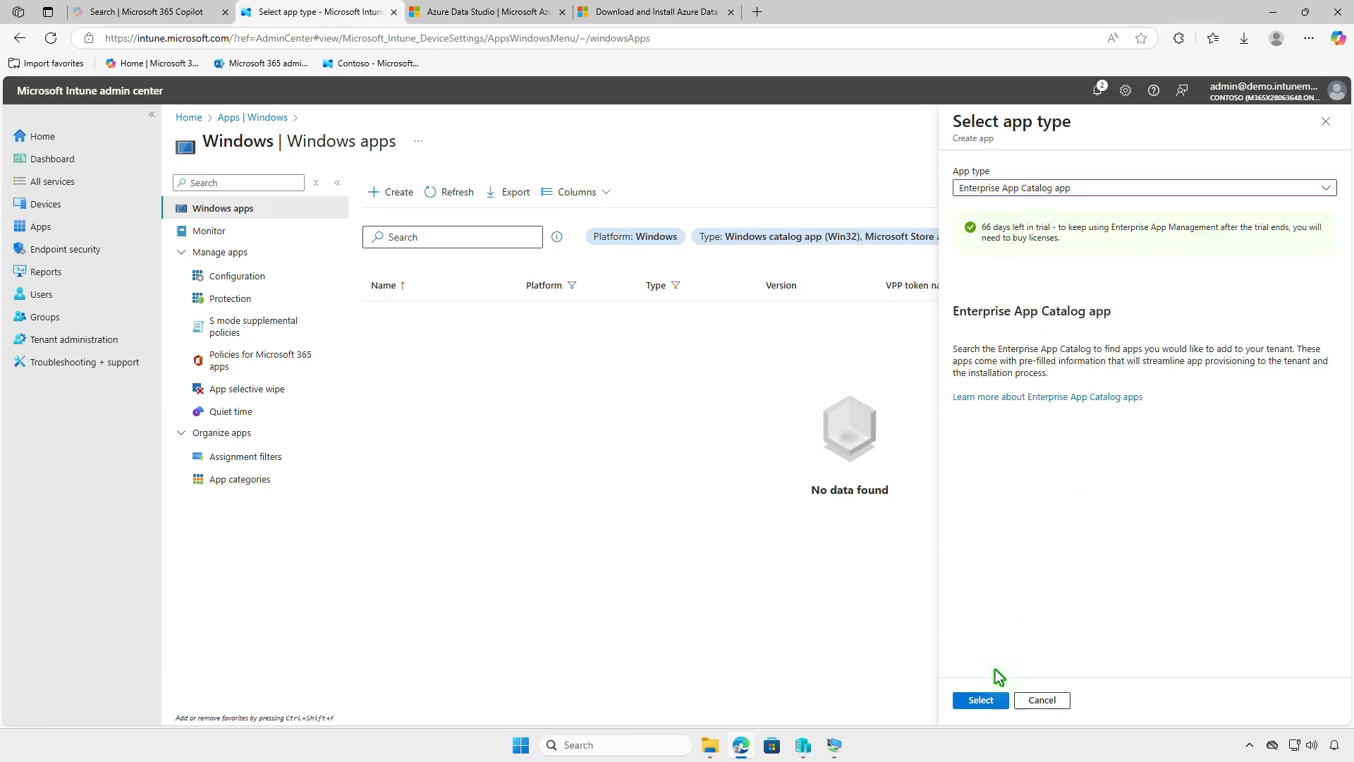
click(988, 701)
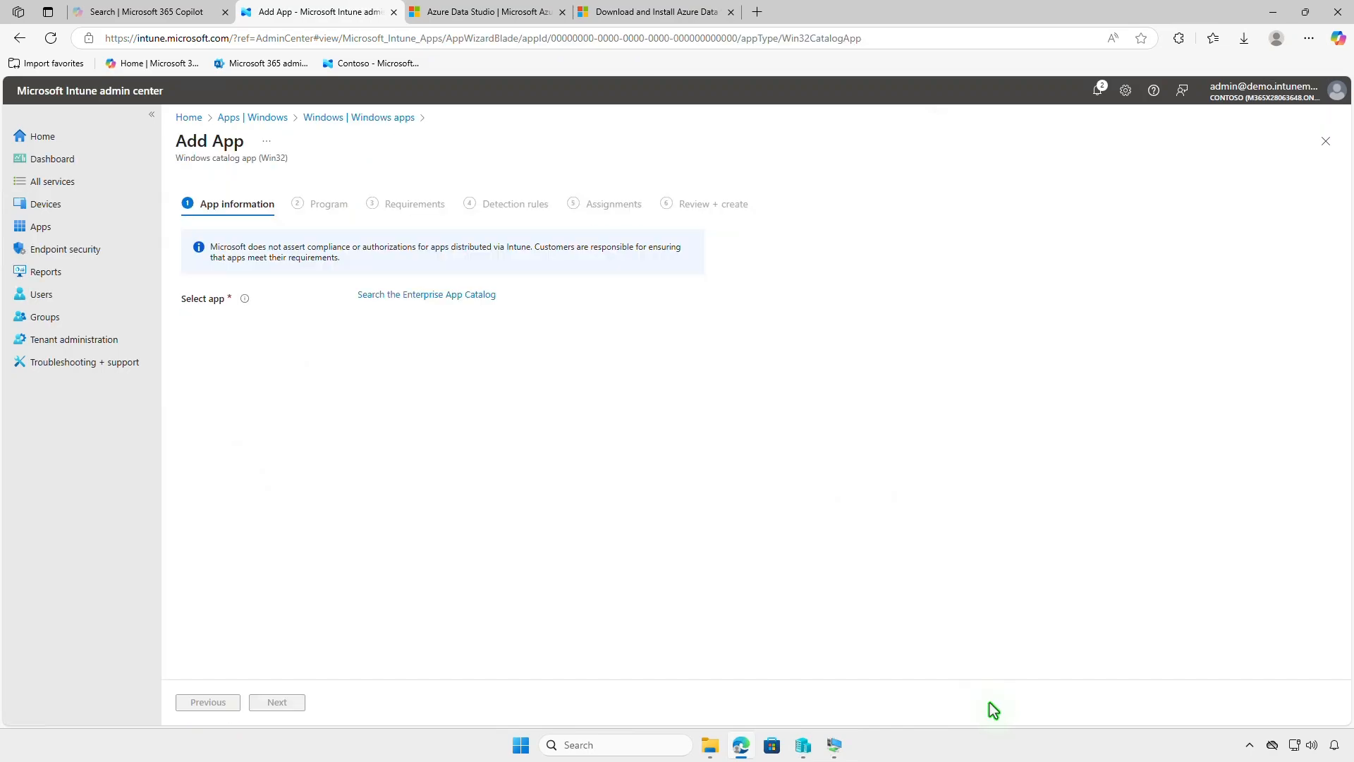
Step: Search the Enterprise App Catalog for Azure Data Studio and select the Microsoft Azure Data Studio en-US x64 package, version 1.51.1
click(477, 300)
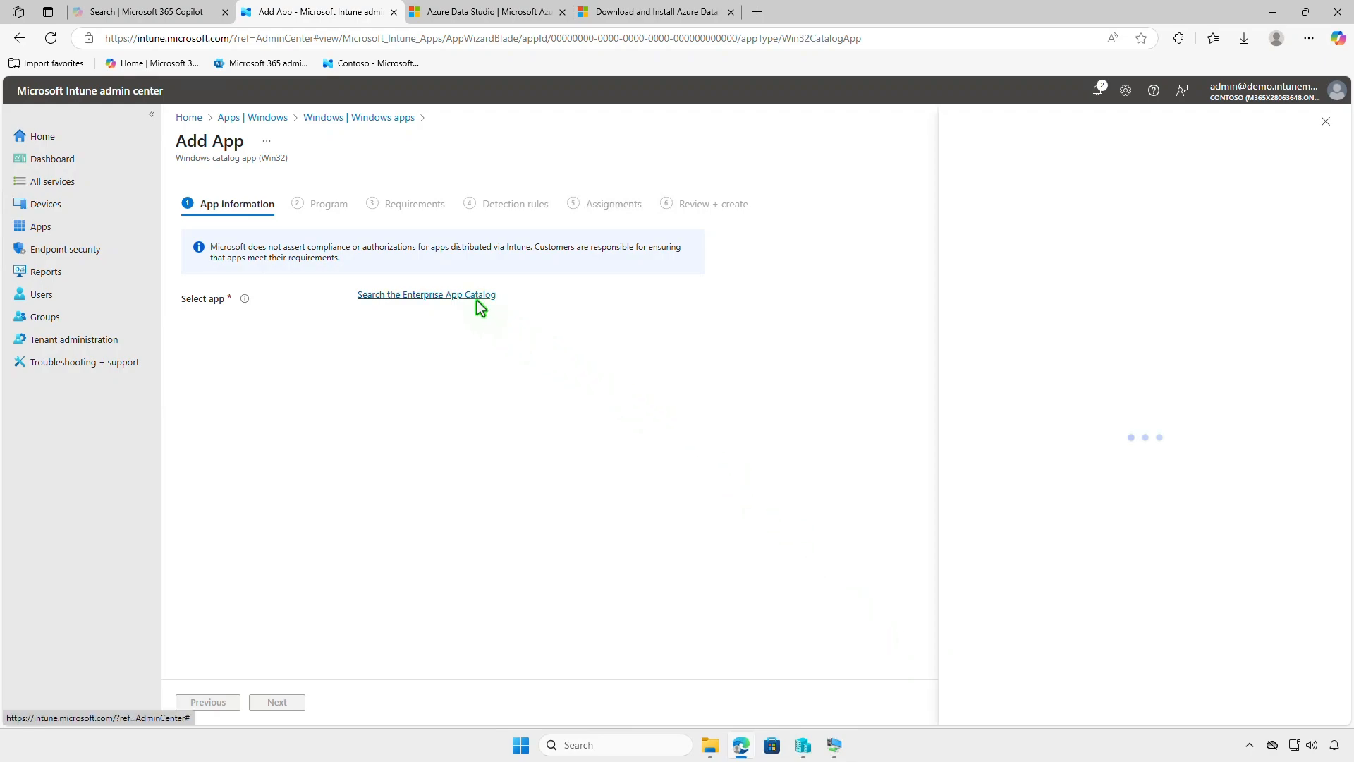
click(1039, 222)
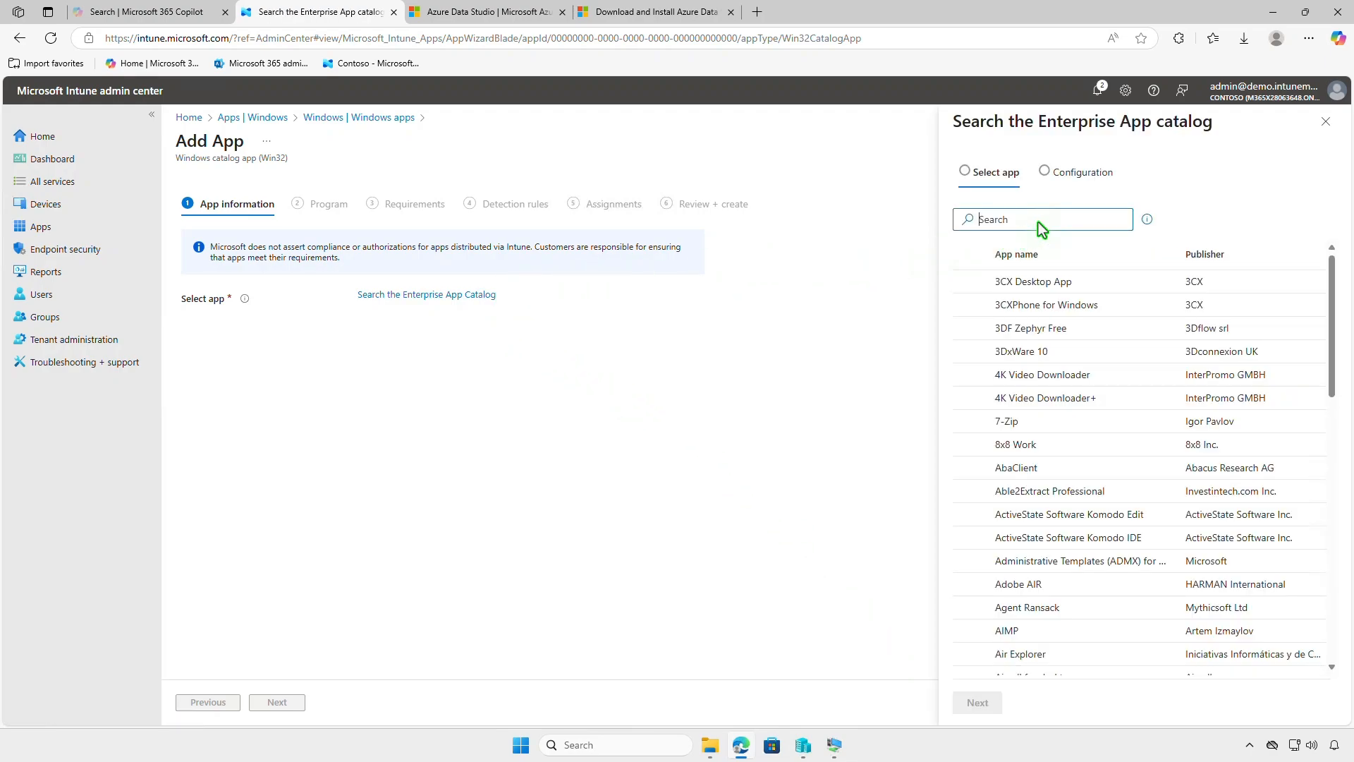
text(Azure Data Studio)
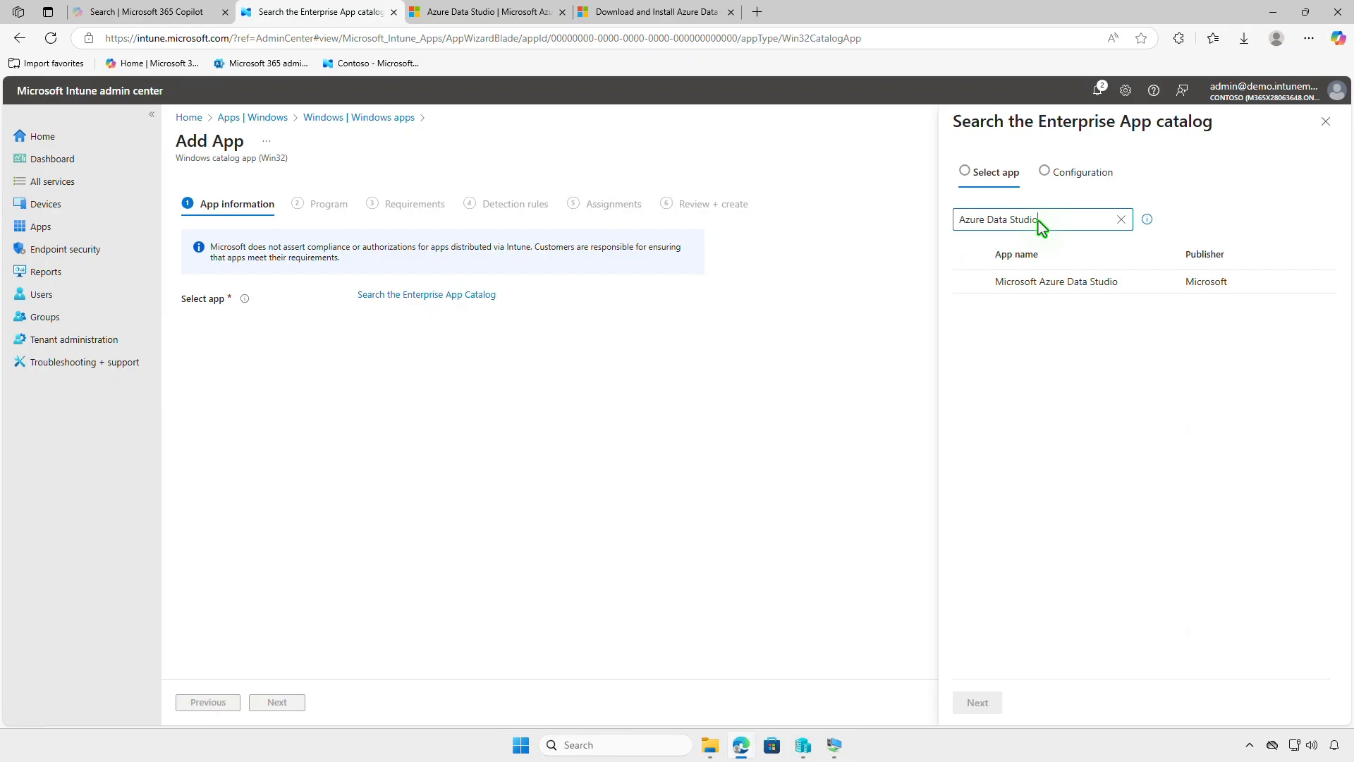
click(1172, 289)
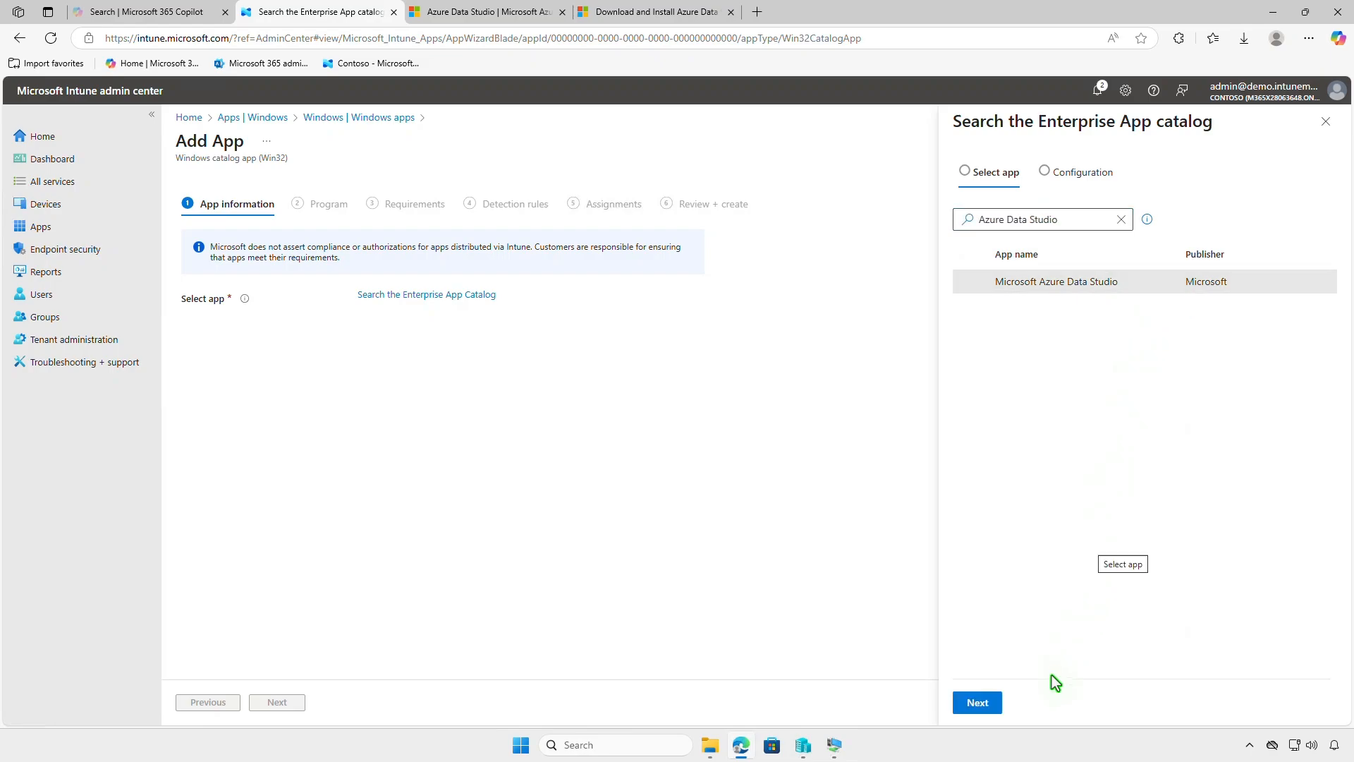
click(994, 704)
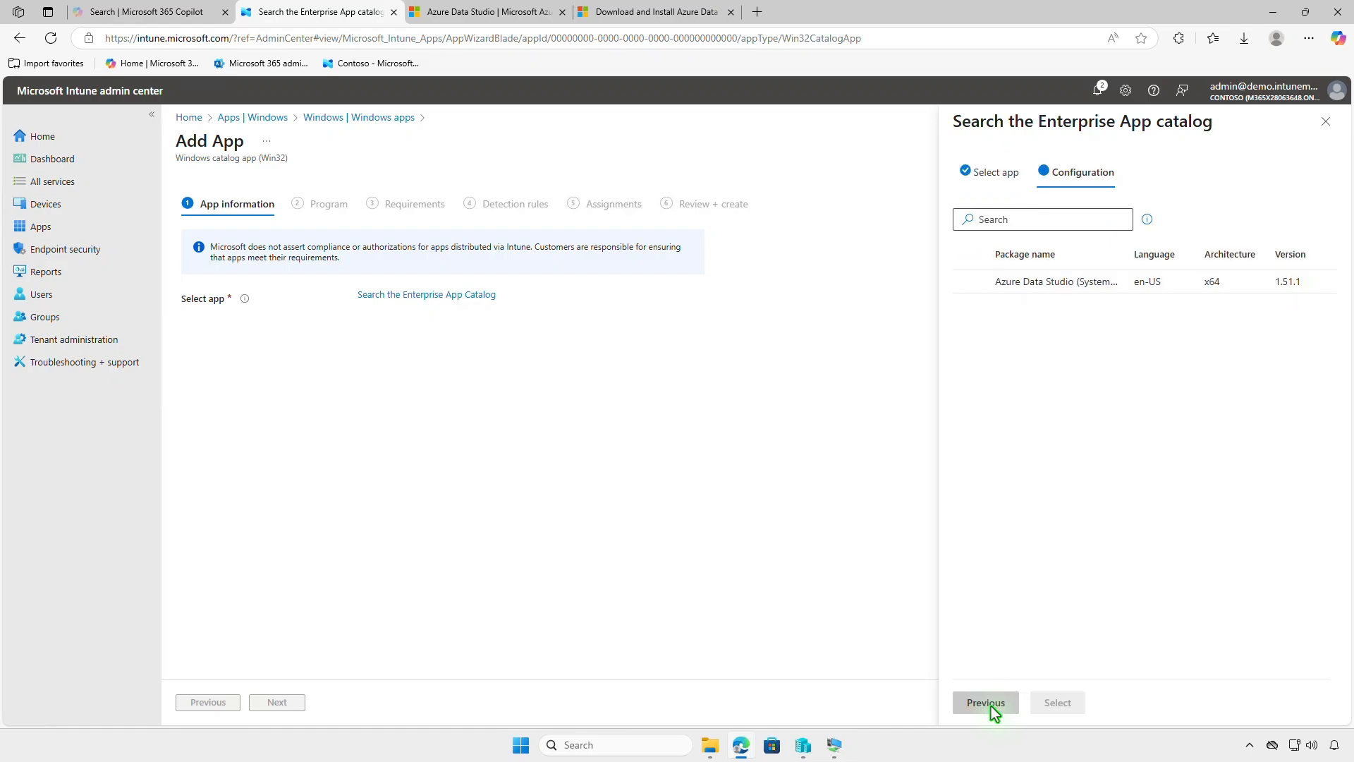
click(1190, 288)
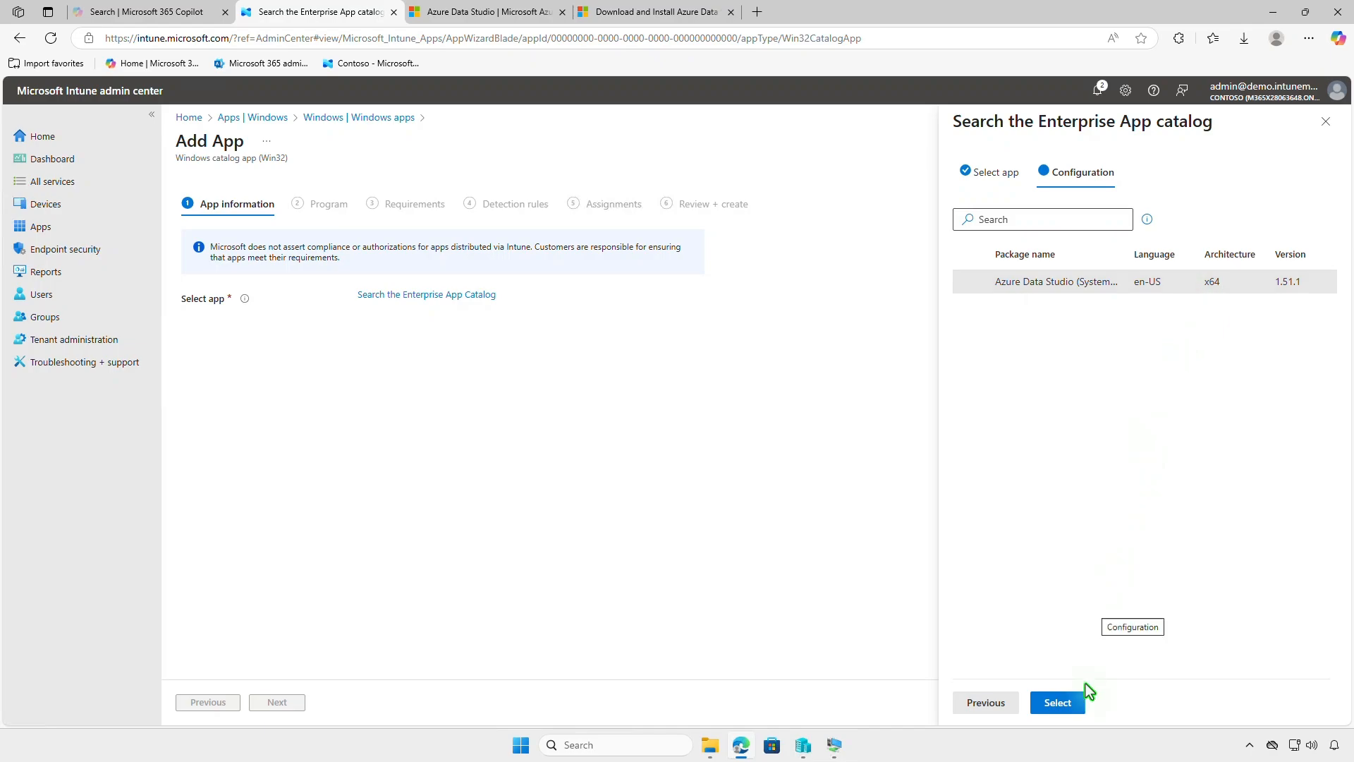
click(1077, 703)
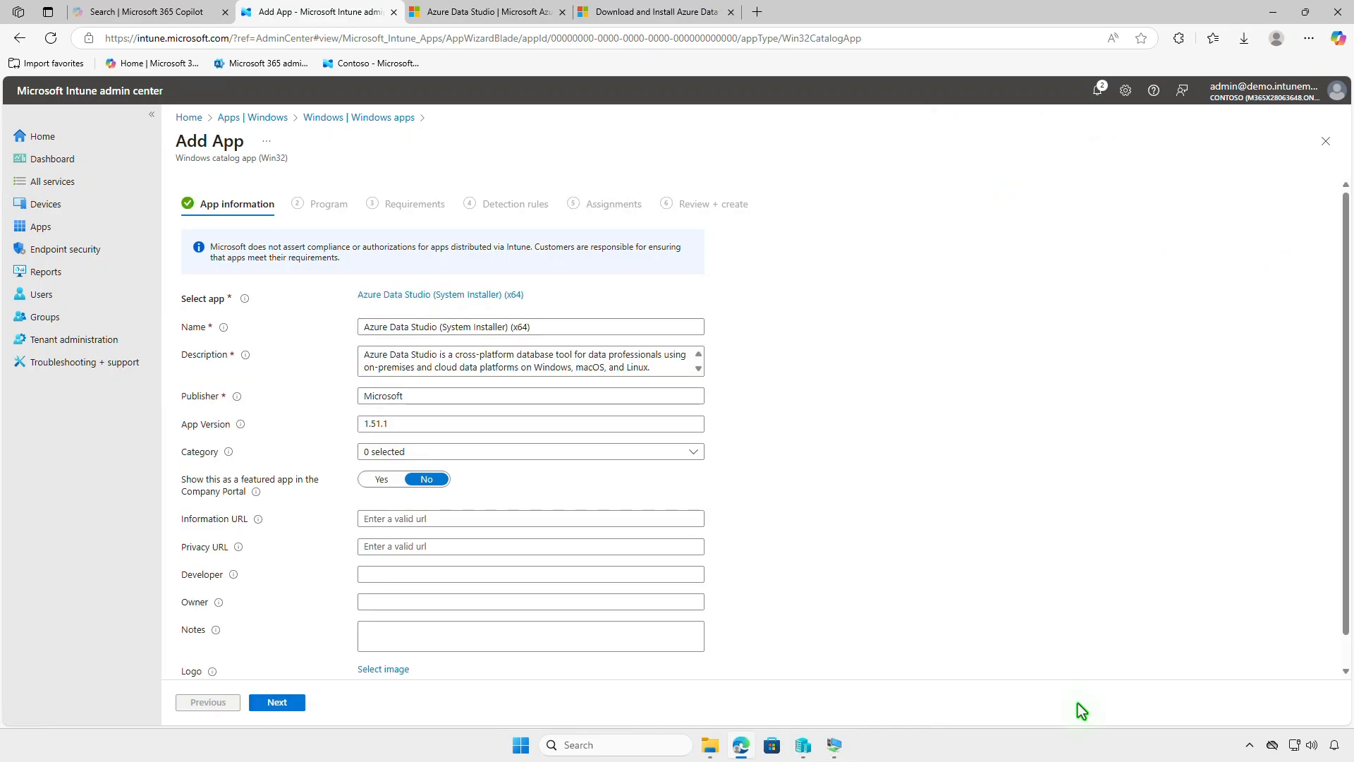
Step: Upload OTgxd3mt_400x400.jpg from the Downloads folder as the app's logo
scroll(900, 643, down, 1)
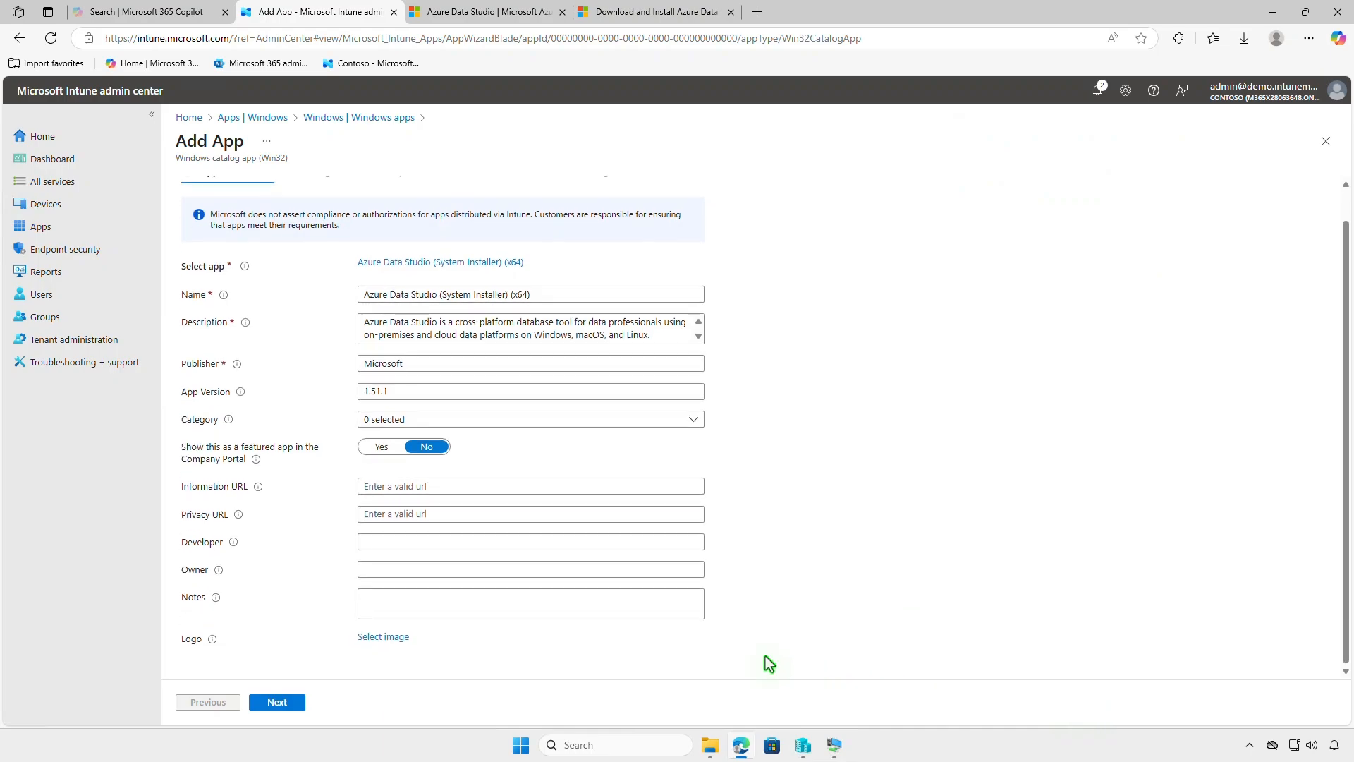
click(384, 640)
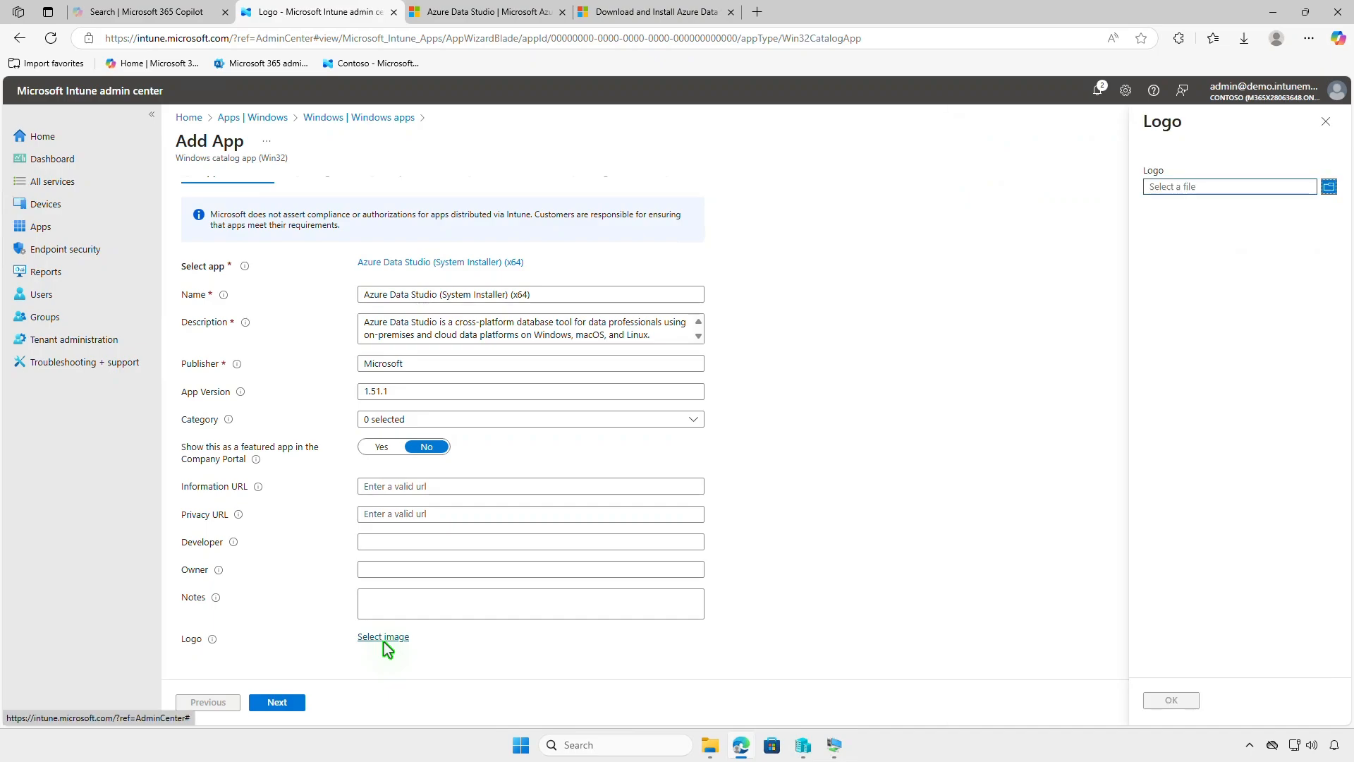
click(1186, 185)
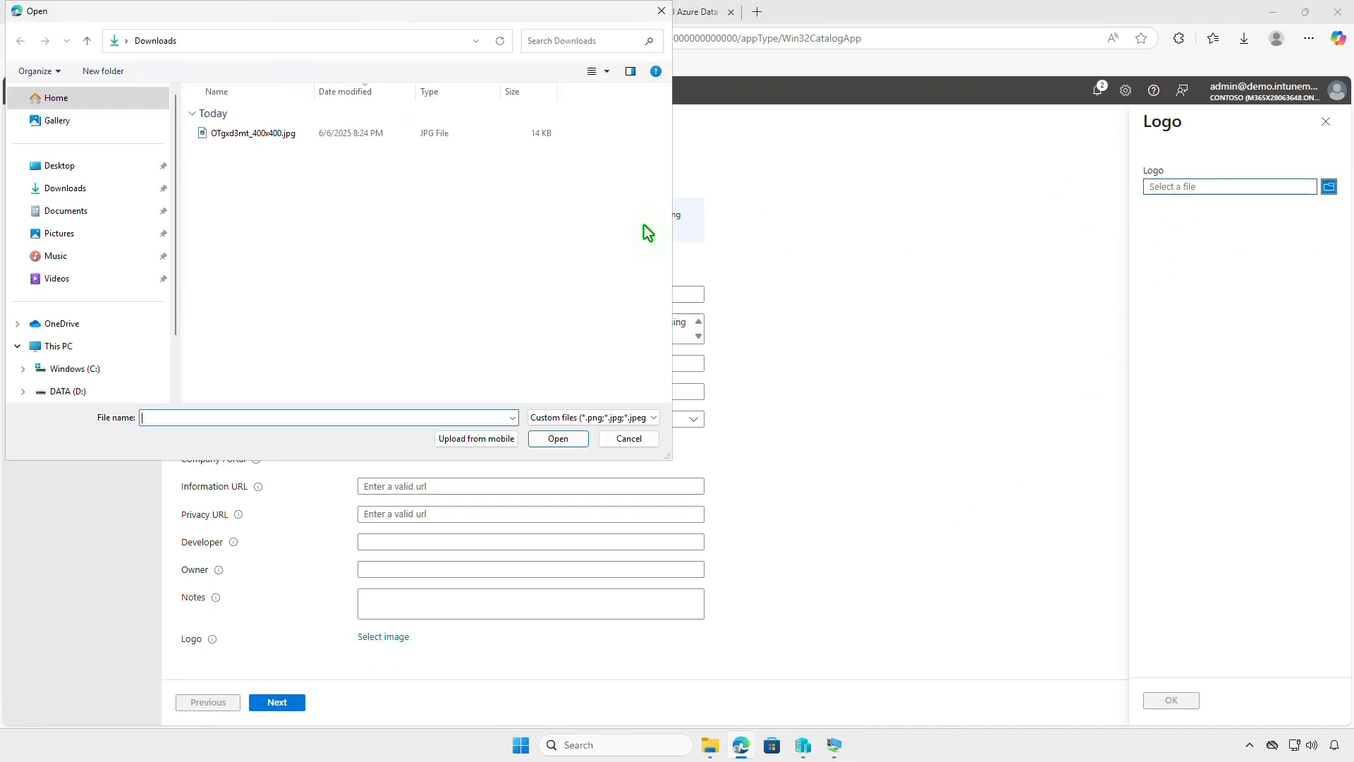
click(289, 136)
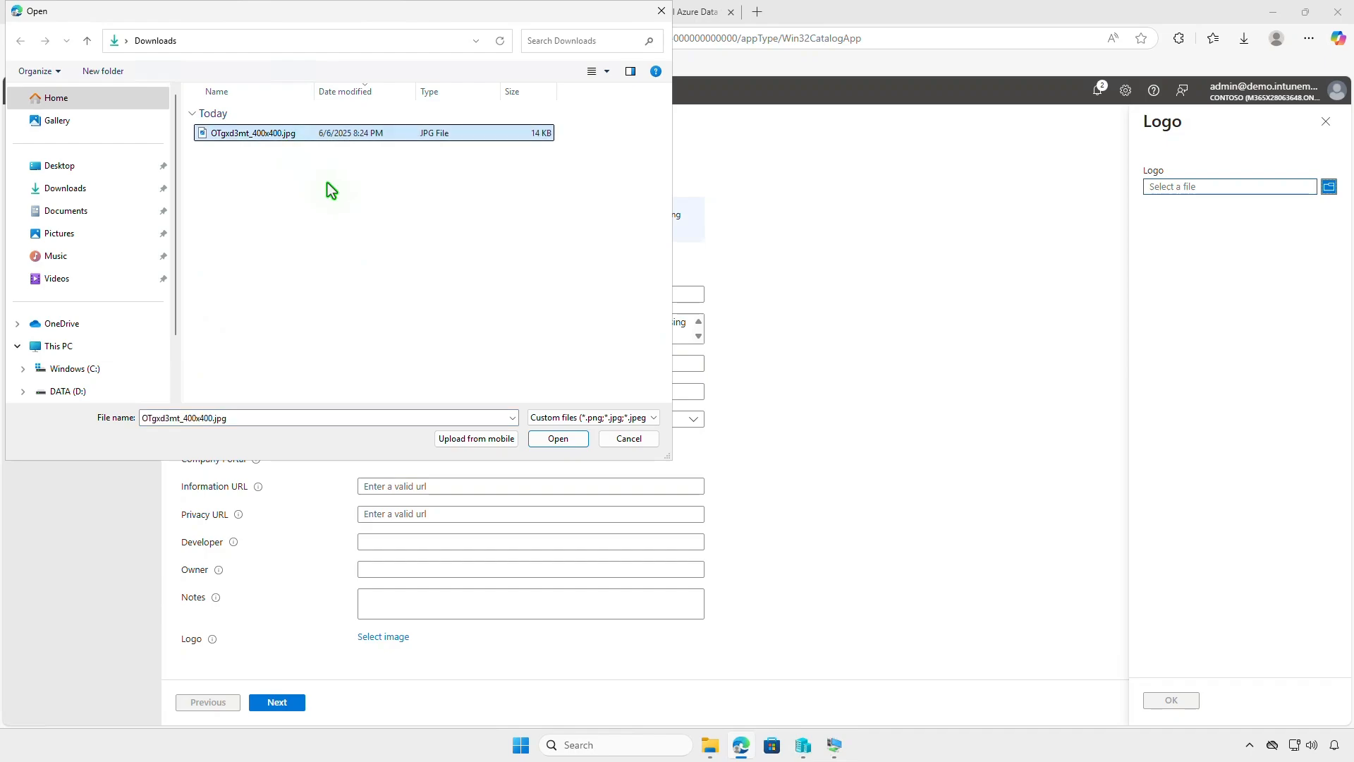
click(559, 440)
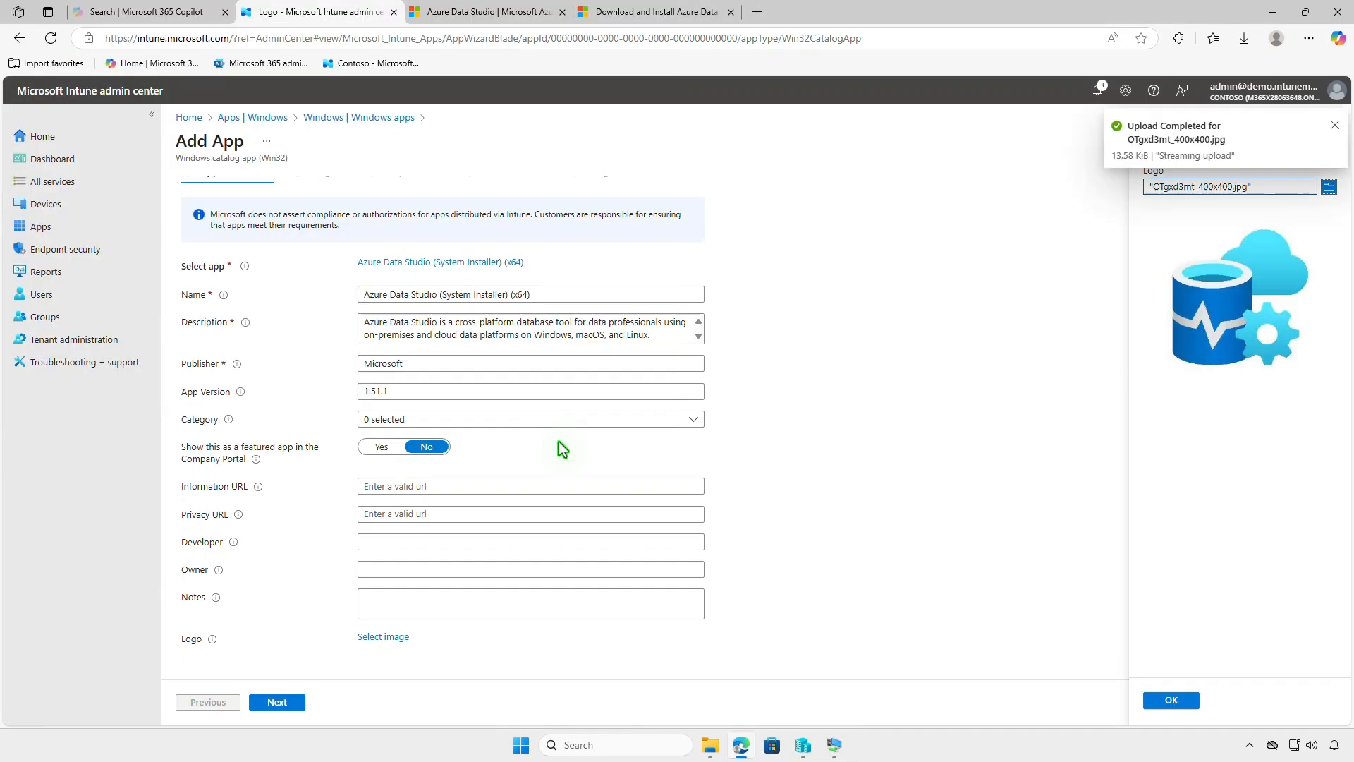
click(1172, 701)
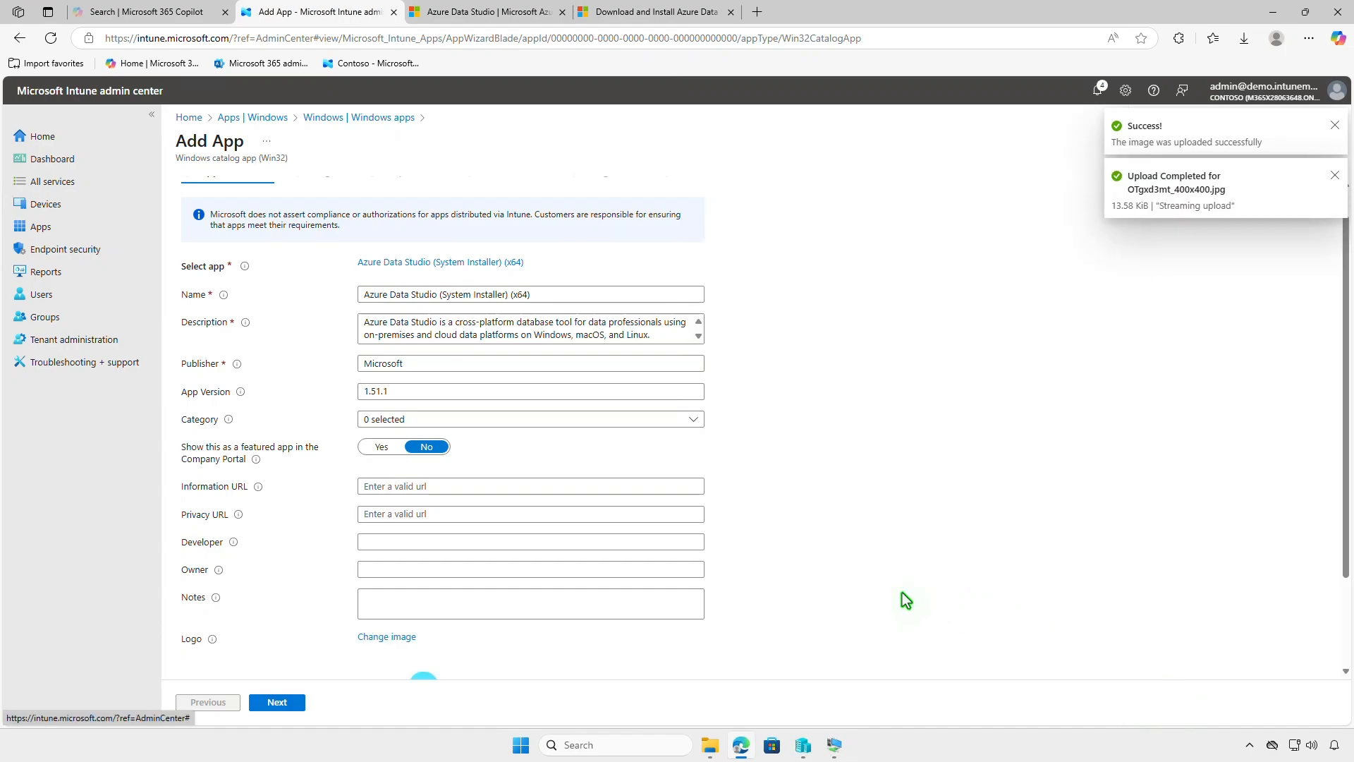
scroll(903, 592, down, 2)
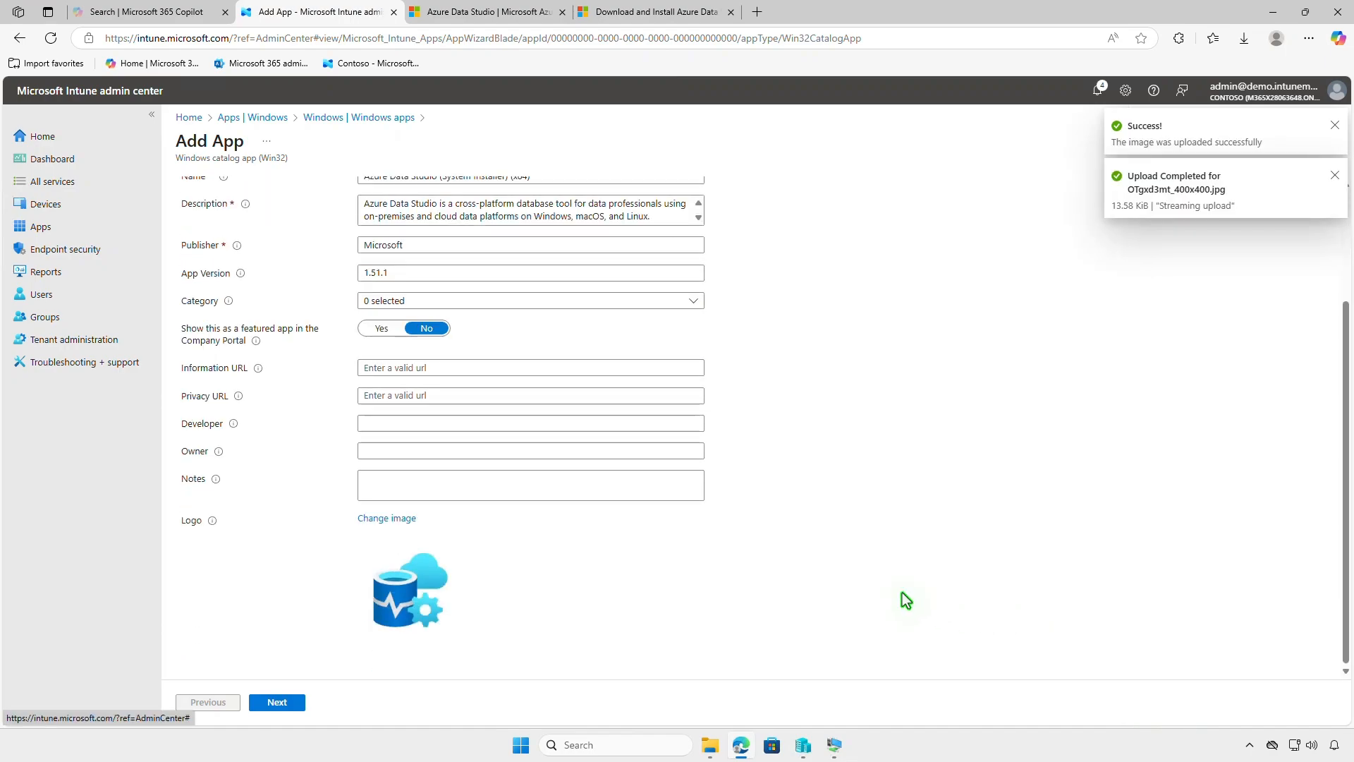
Step: Accept the prefilled app information, program settings, requirements and detection rules, and proceed to the app's assignments
click(294, 706)
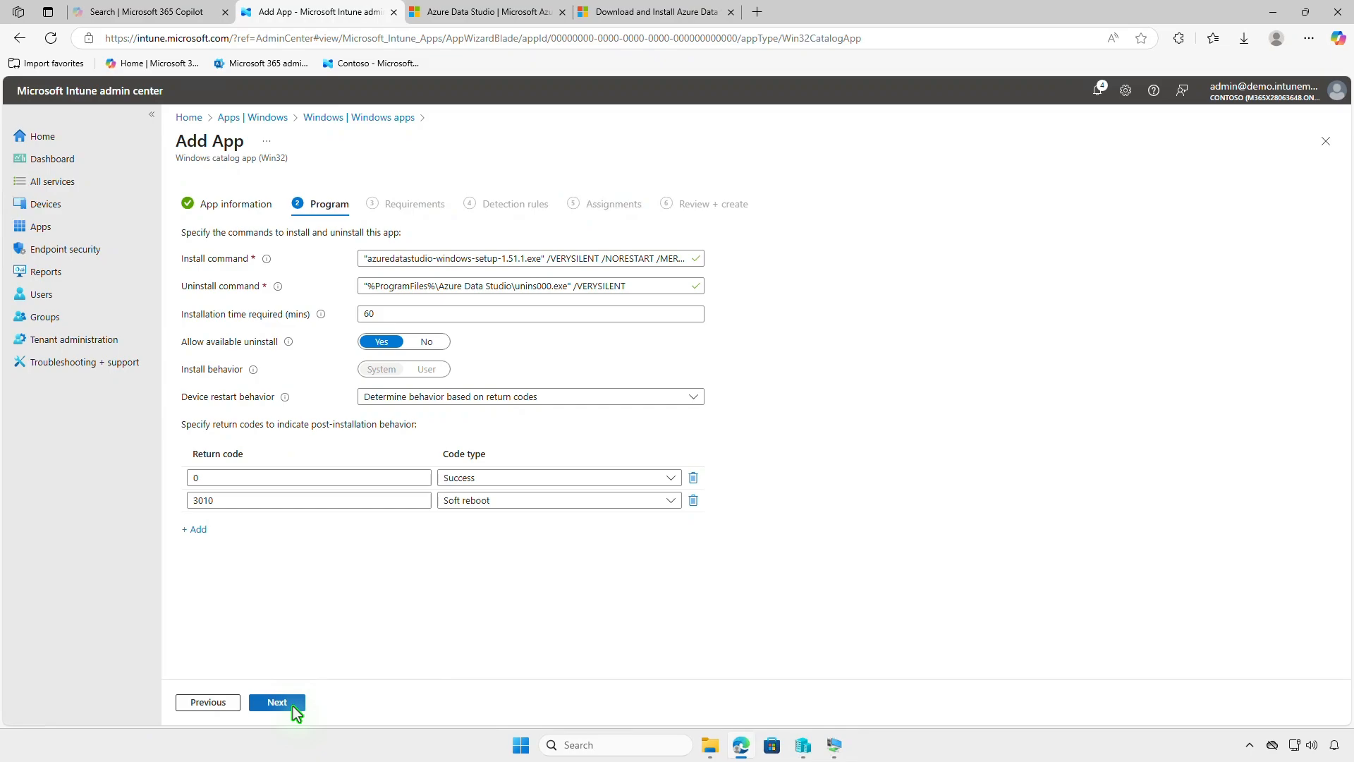
click(293, 706)
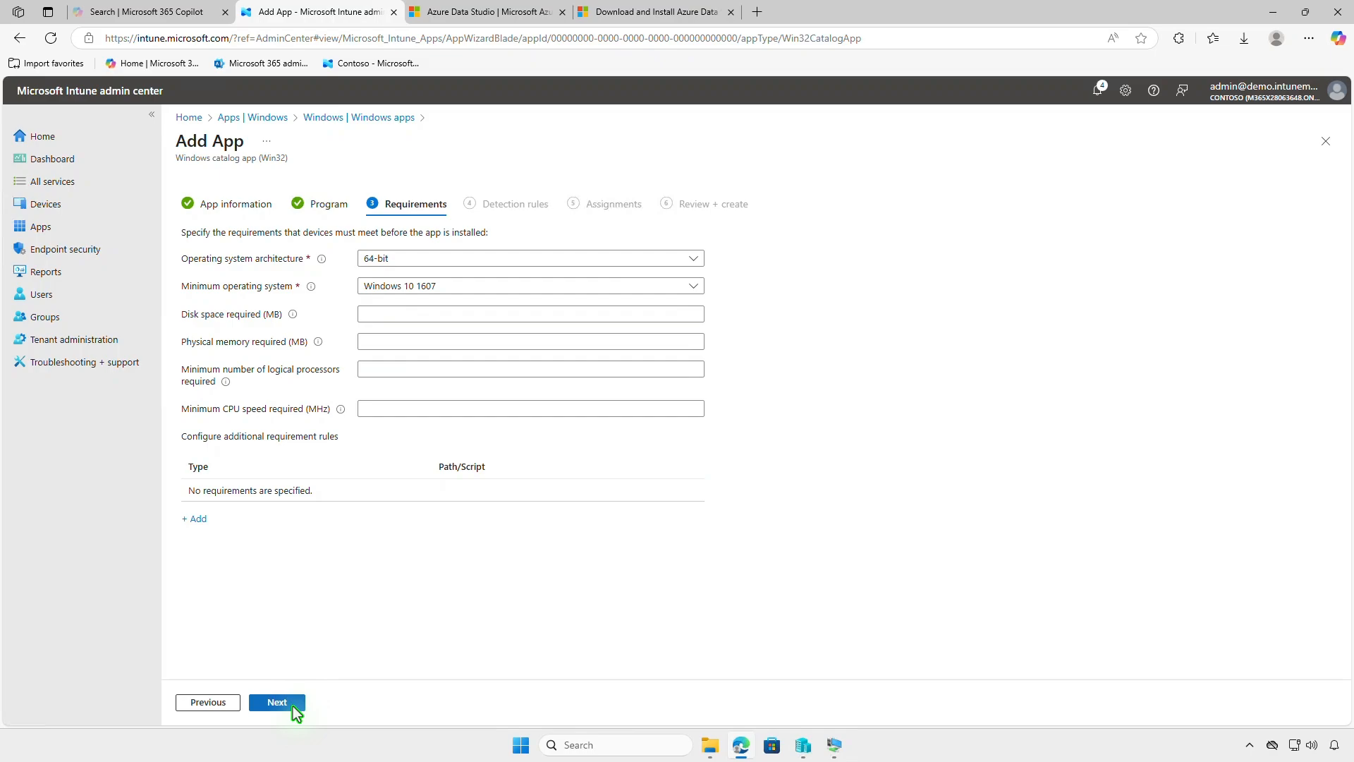
click(293, 706)
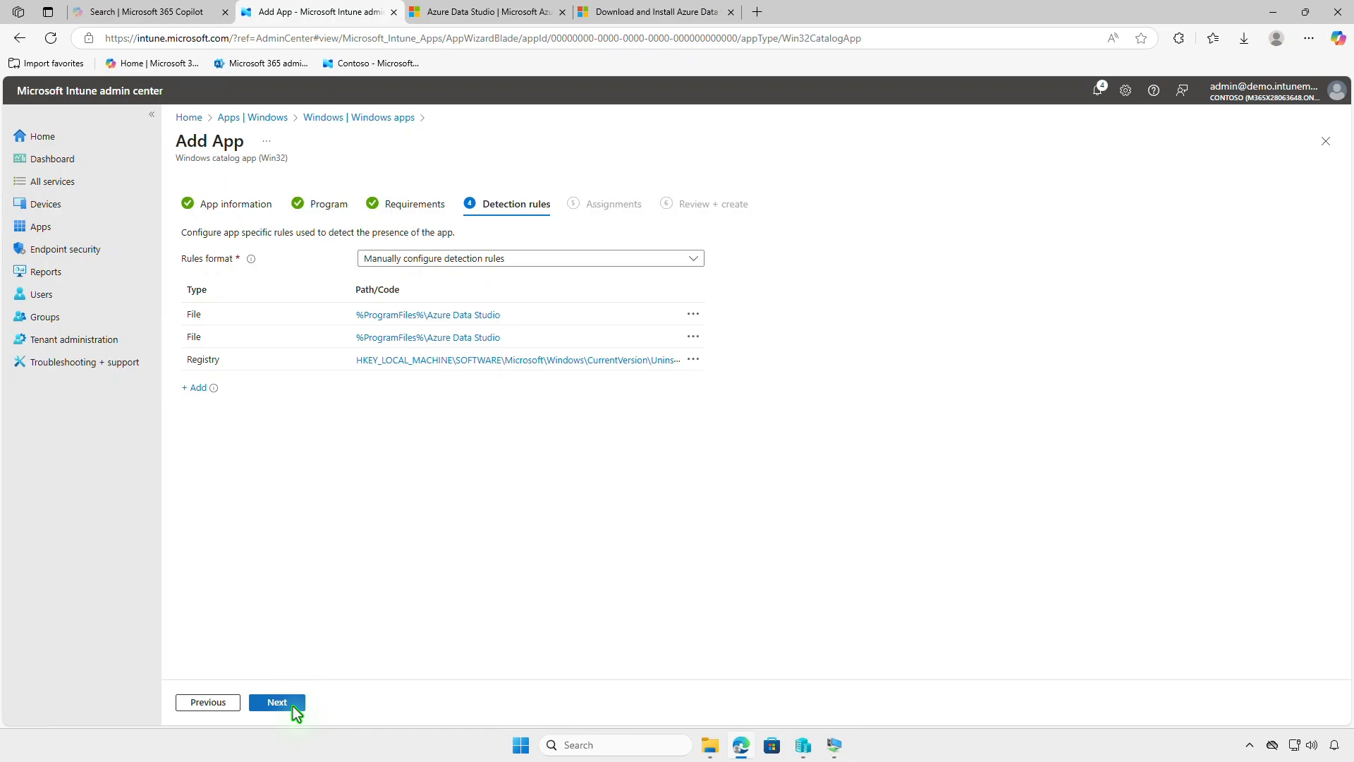
click(293, 706)
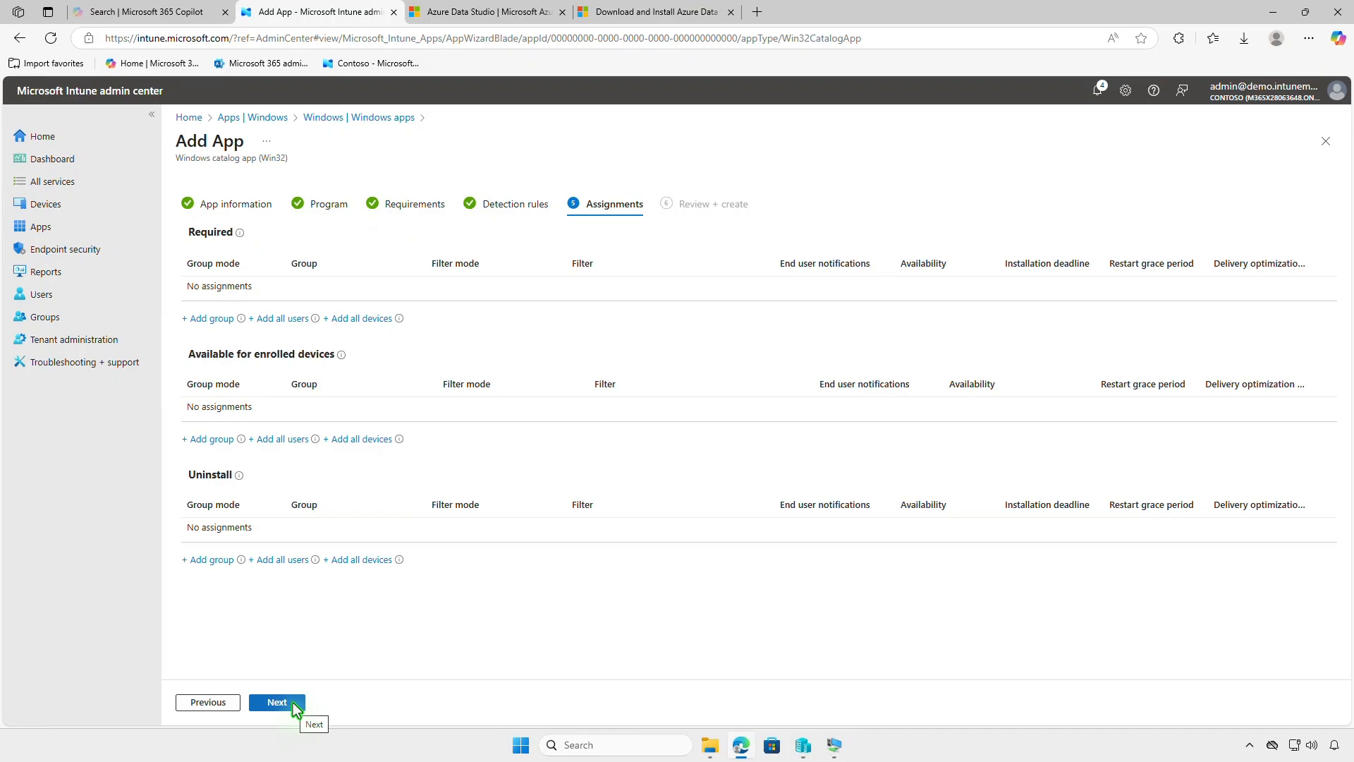
Step: Make the app available for enrolled devices to the Test_Users group, review the summary, and add the app
click(212, 440)
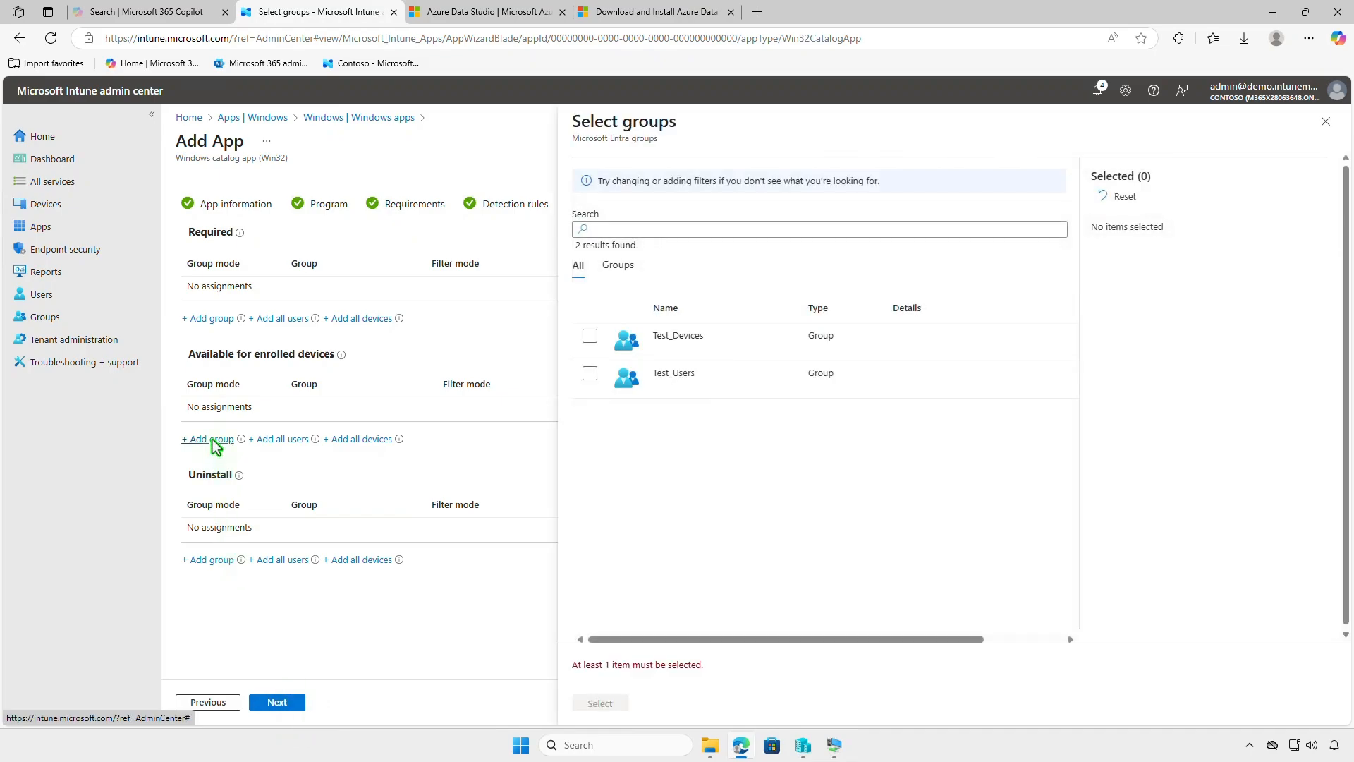
click(590, 374)
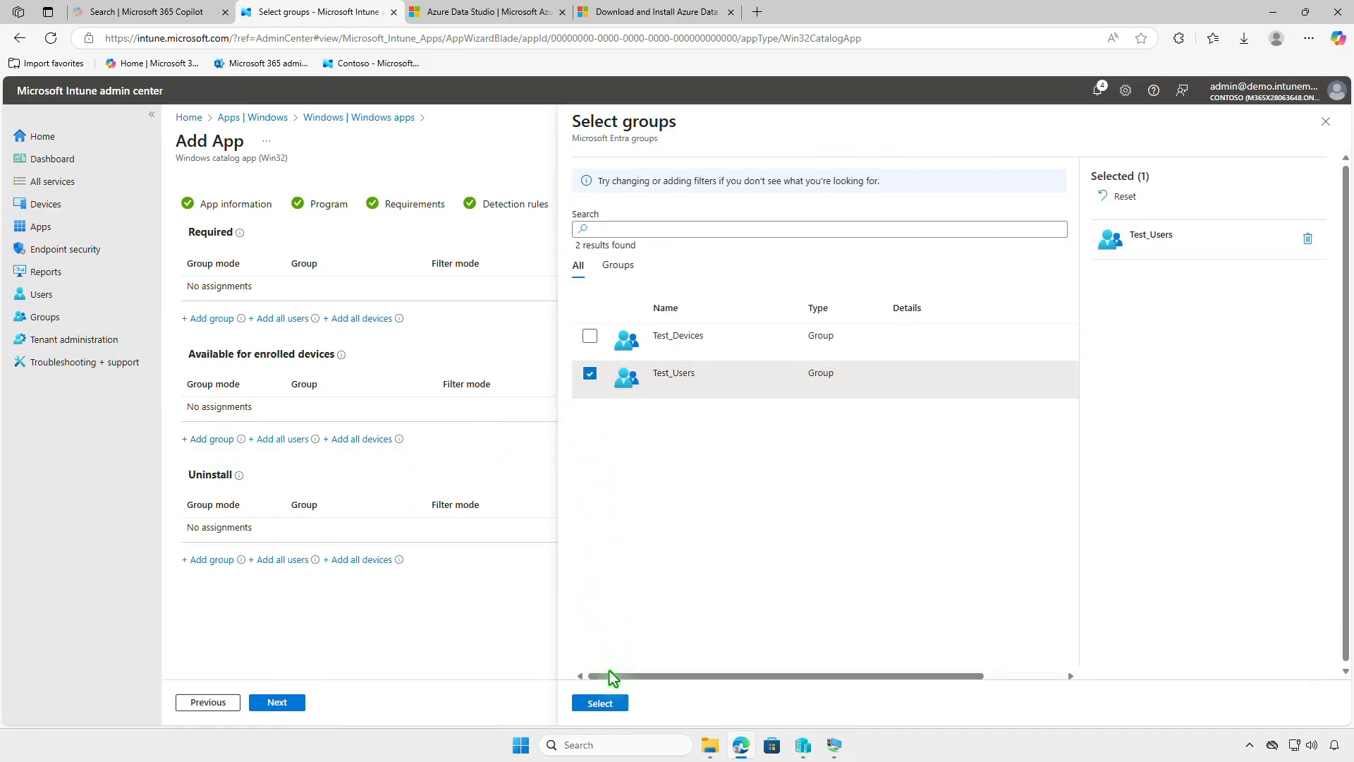
click(599, 703)
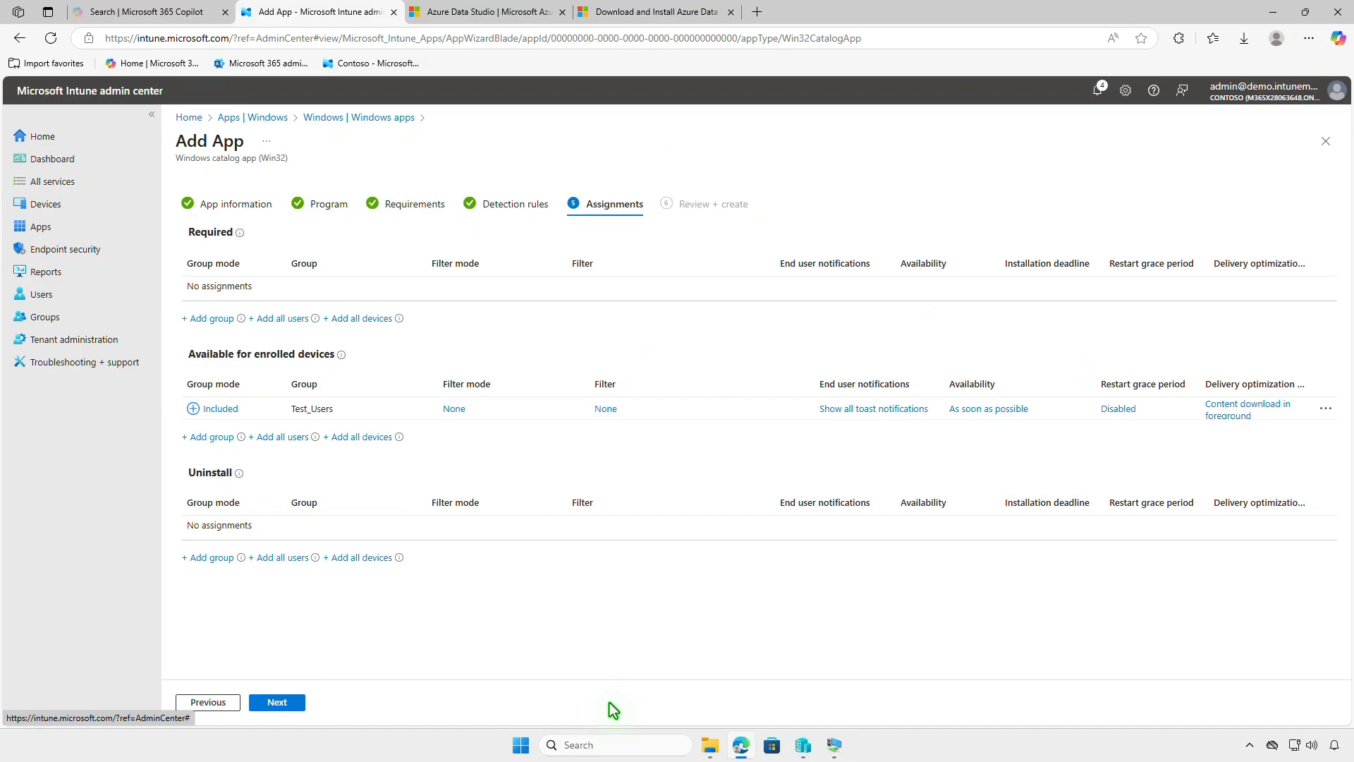
click(278, 702)
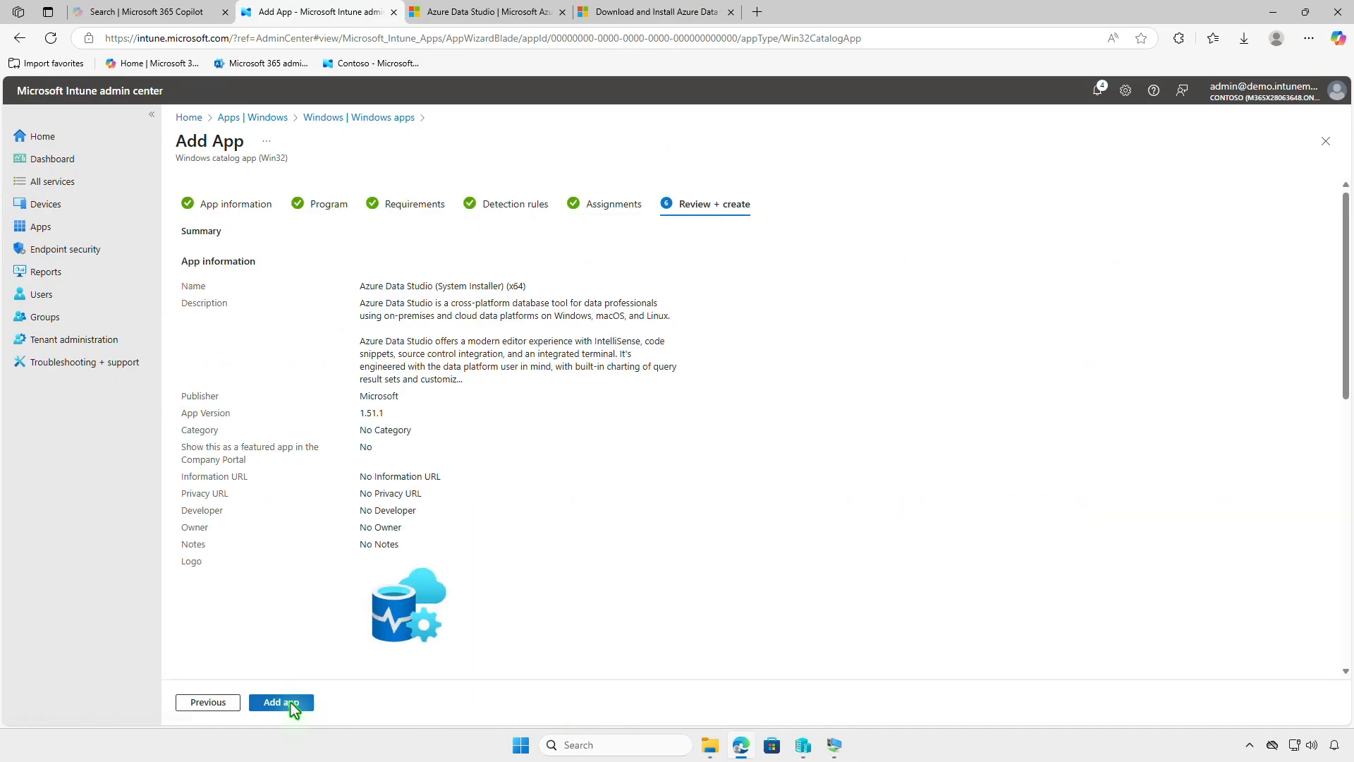
click(280, 702)
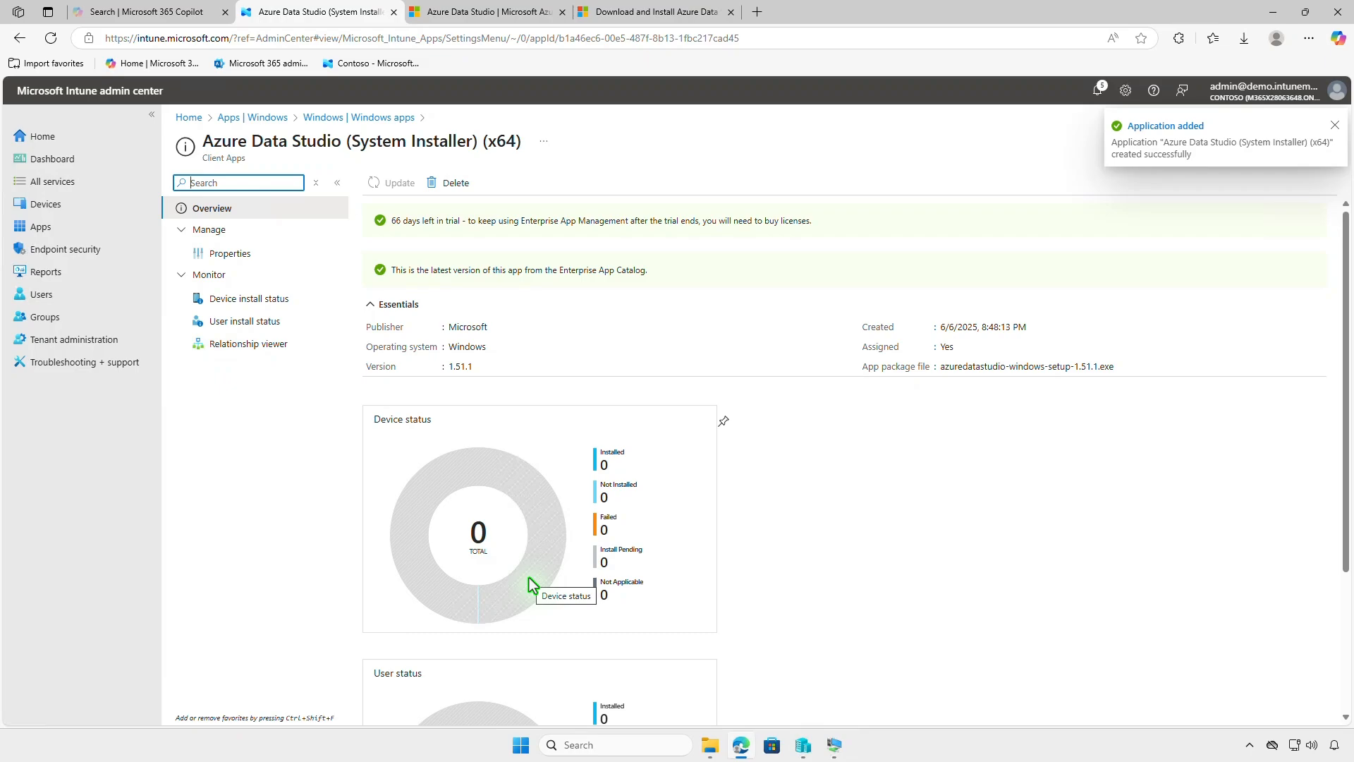
Step: Switch to the WIN10-CTL virtual machine, install Azure Data Studio (System Installer) (x64) from Company Portal, and check the installation notifications
click(1260, 11)
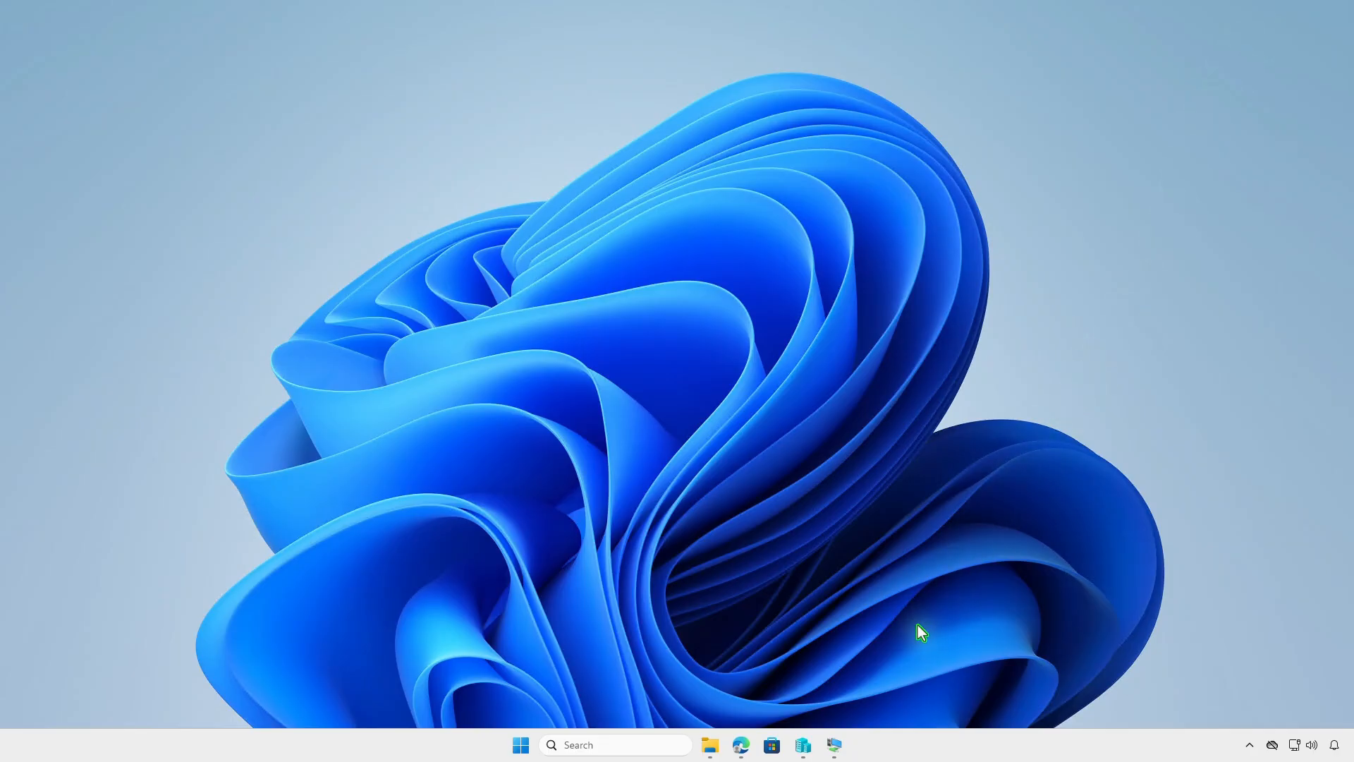
click(835, 745)
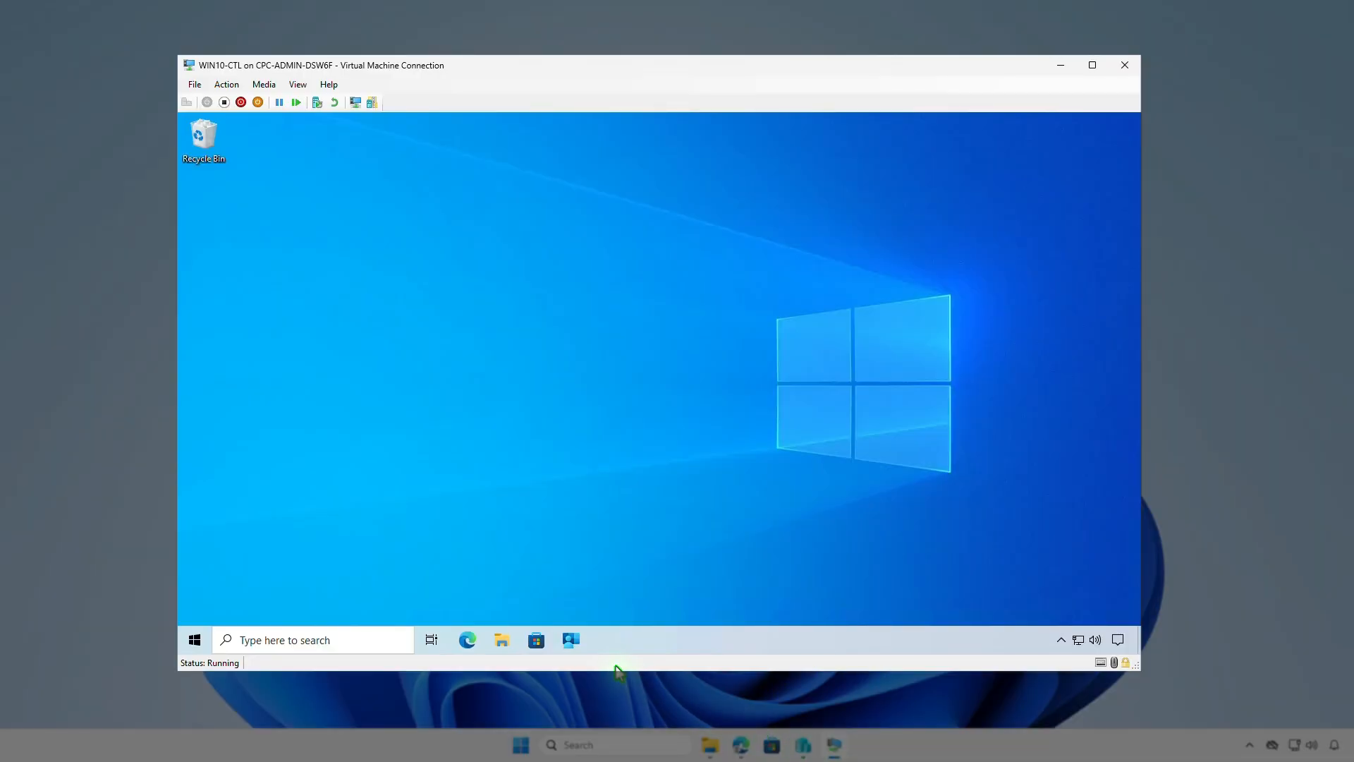
click(572, 646)
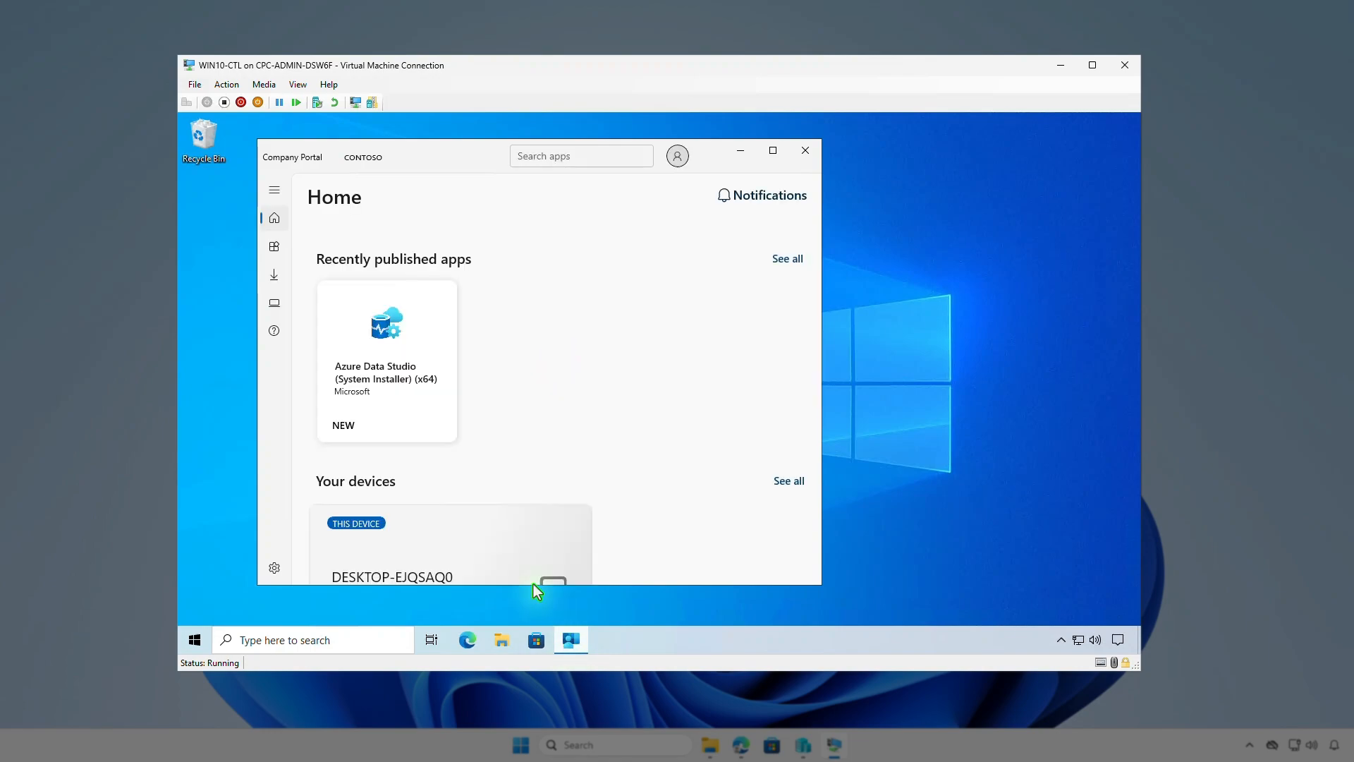
click(432, 414)
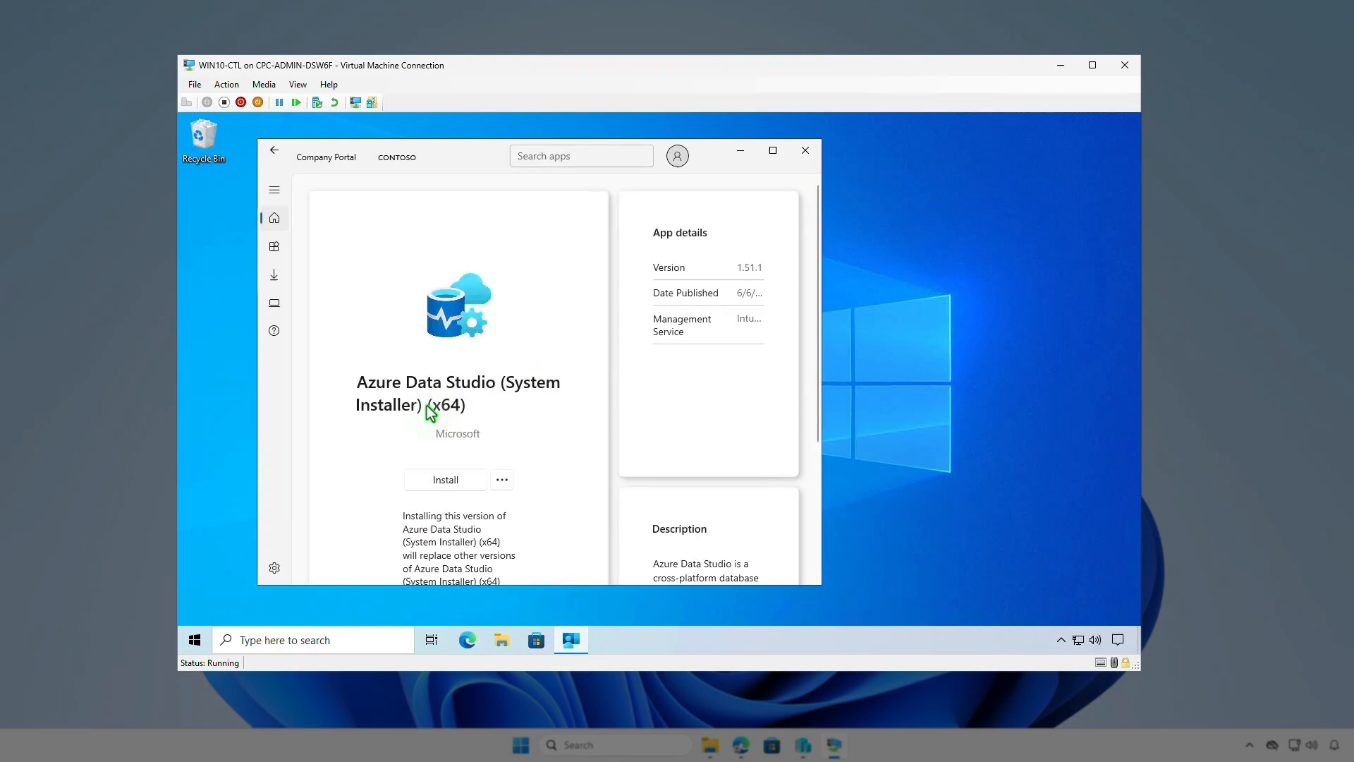
click(467, 484)
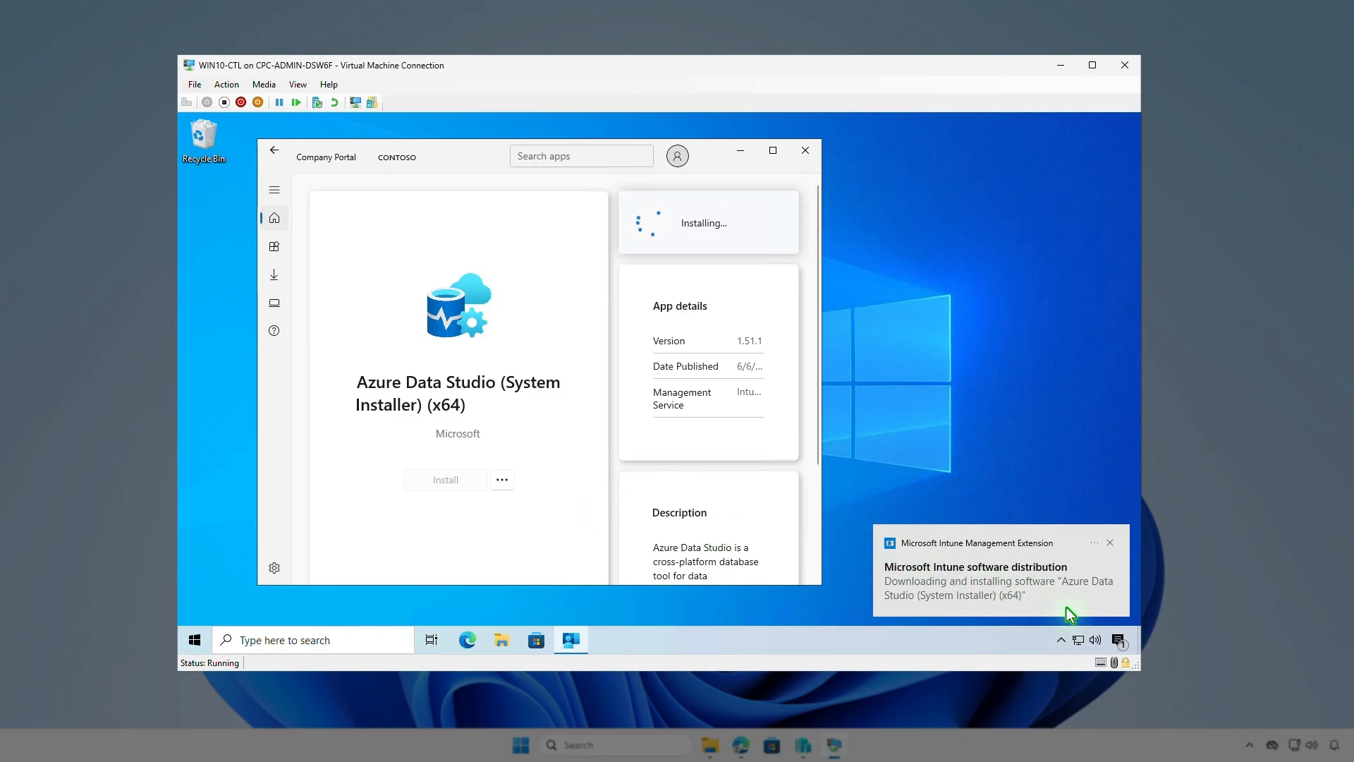
click(1118, 640)
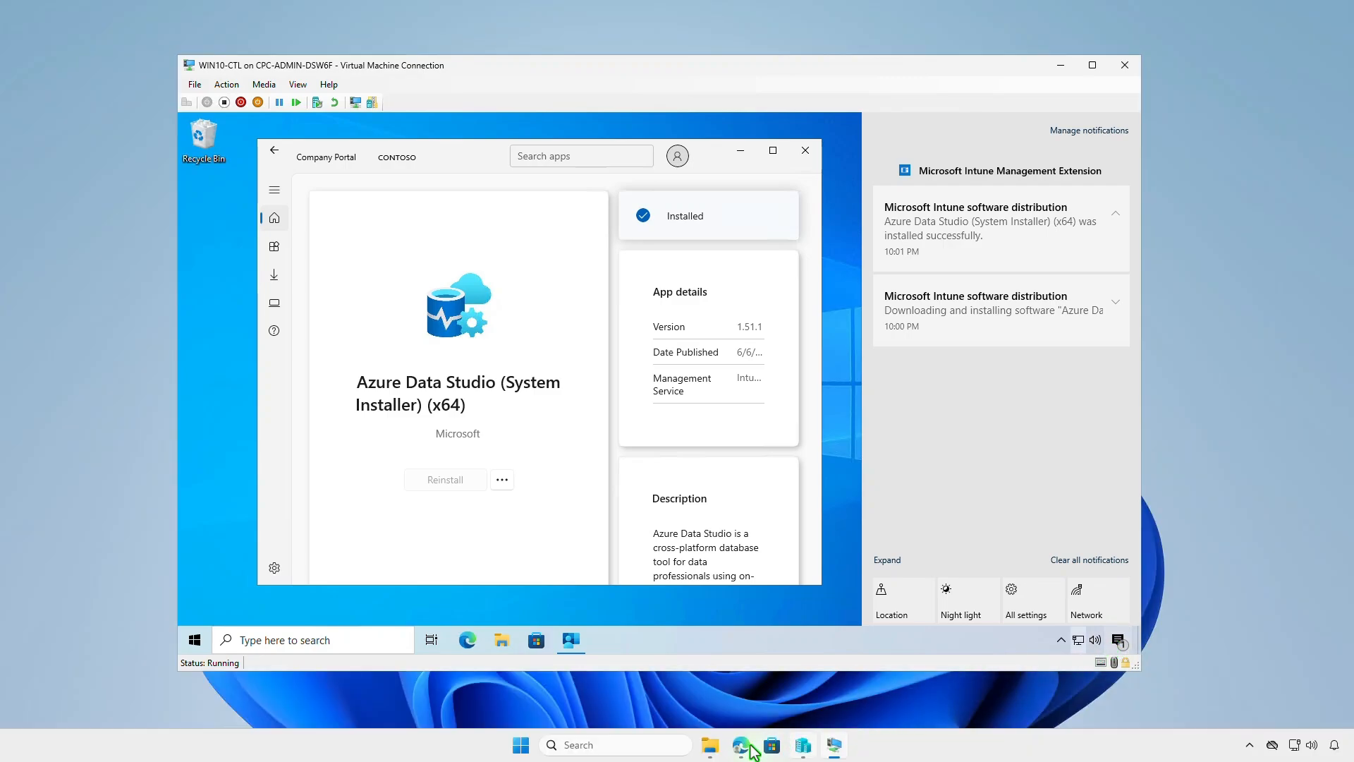
Step: Return to the Intune admin center and remove the Test_Users group from the Azure Data Studio app's Available for enrolled devices assignment
click(743, 749)
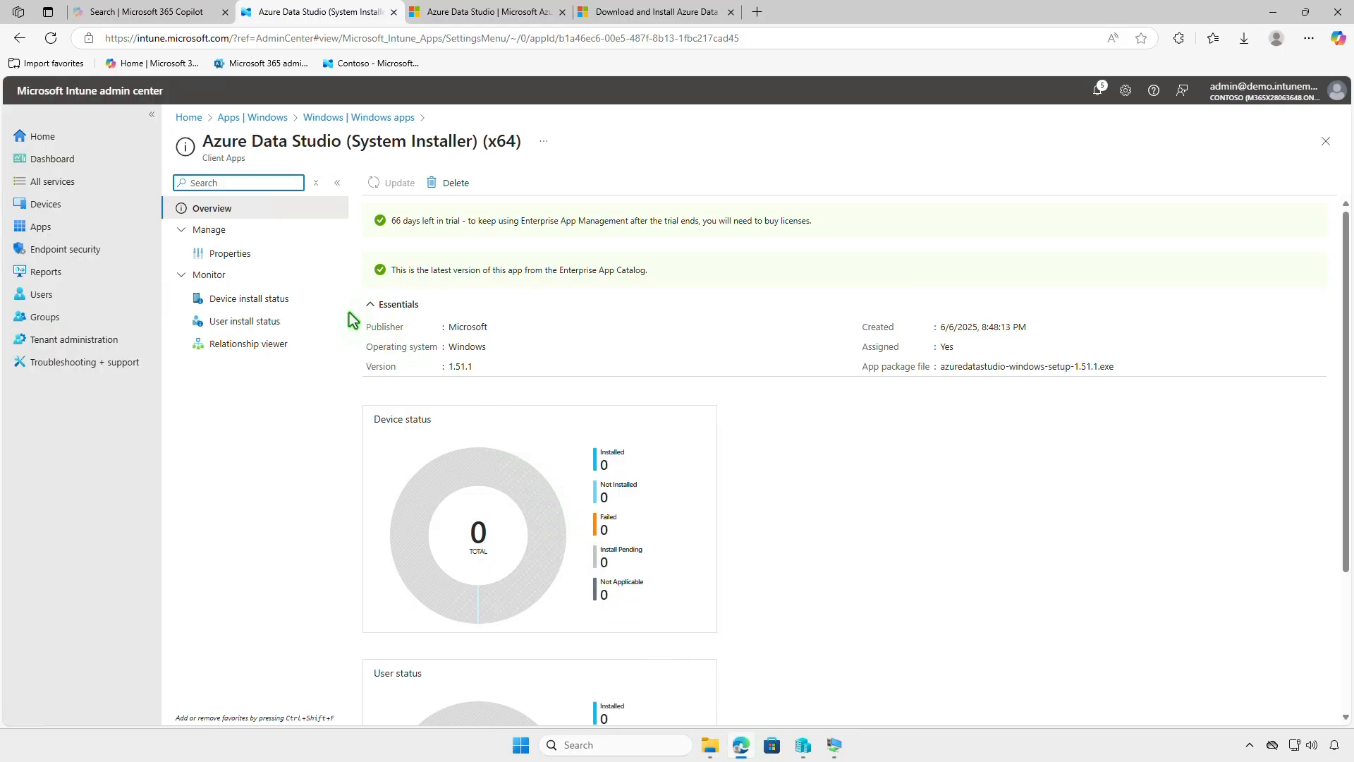
click(250, 254)
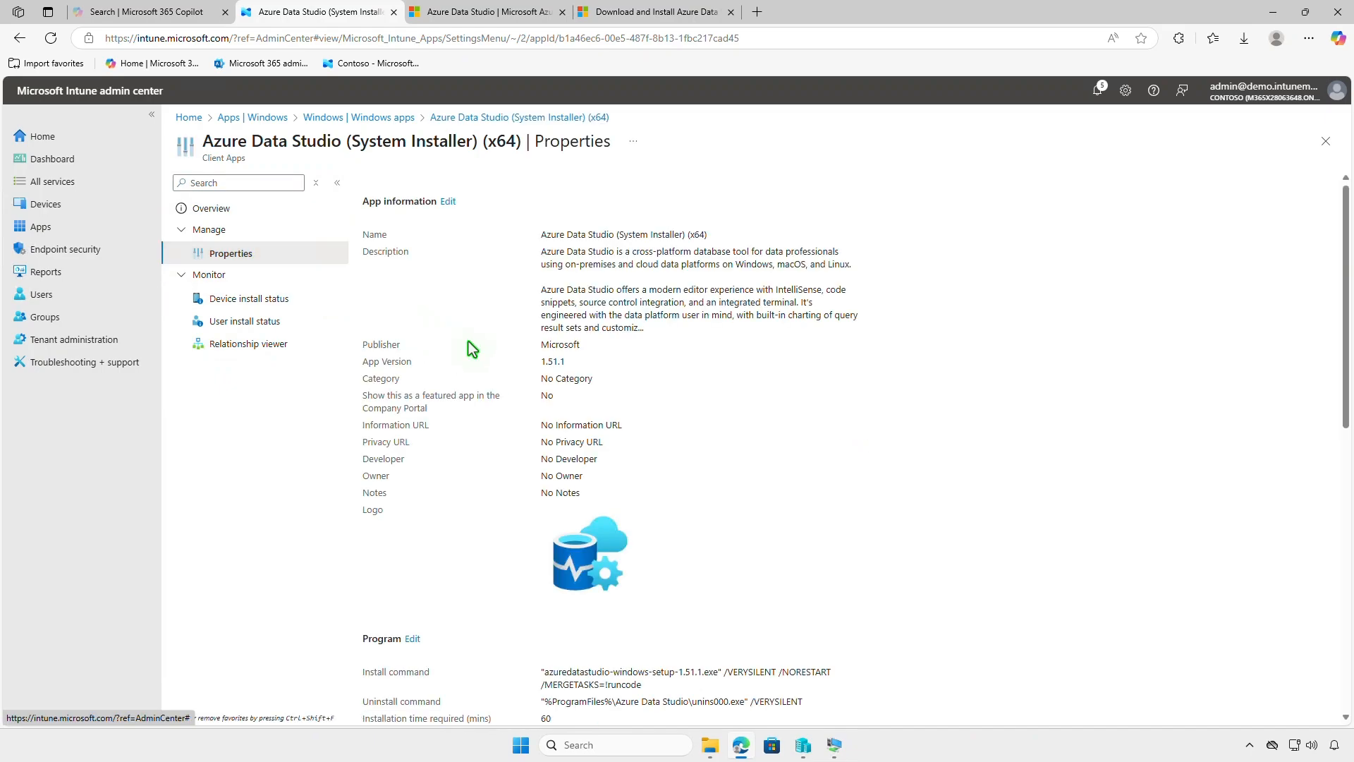
scroll(946, 550, down, 10)
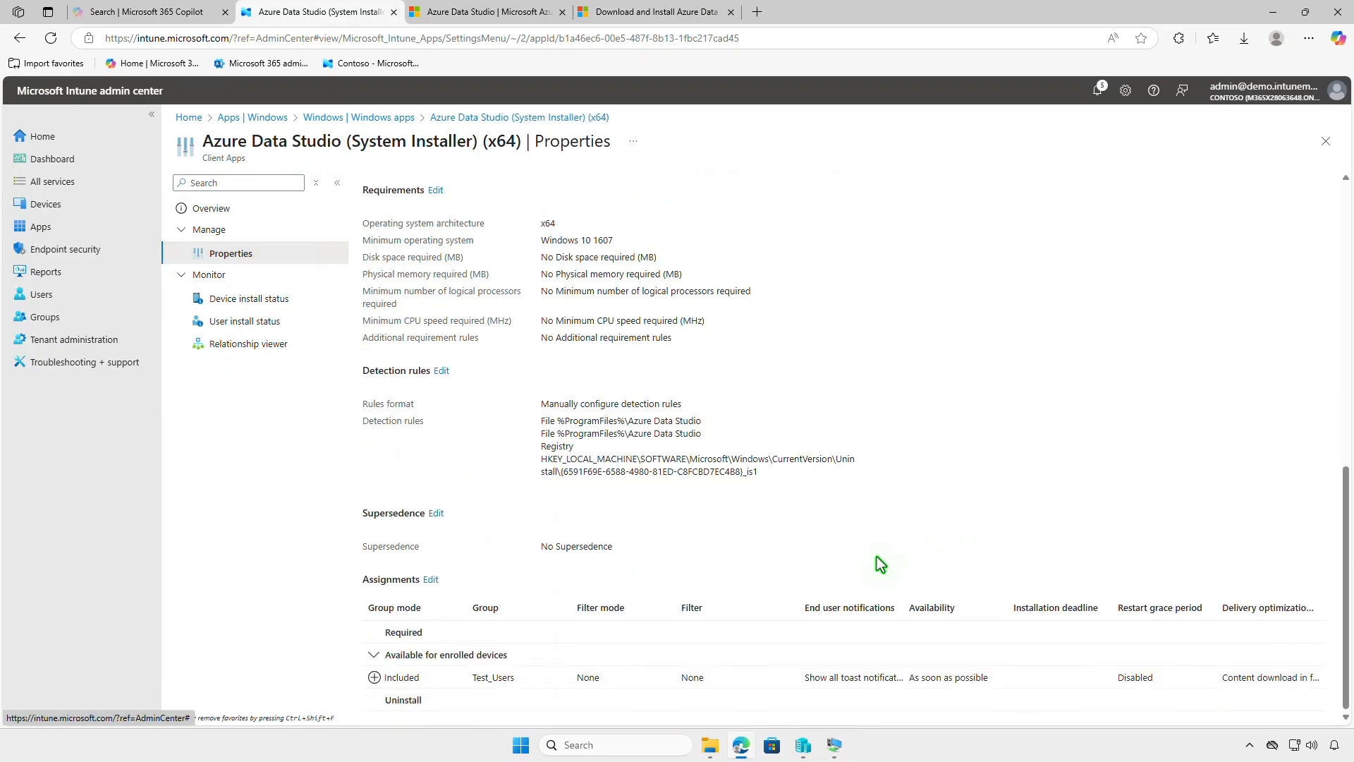
click(433, 580)
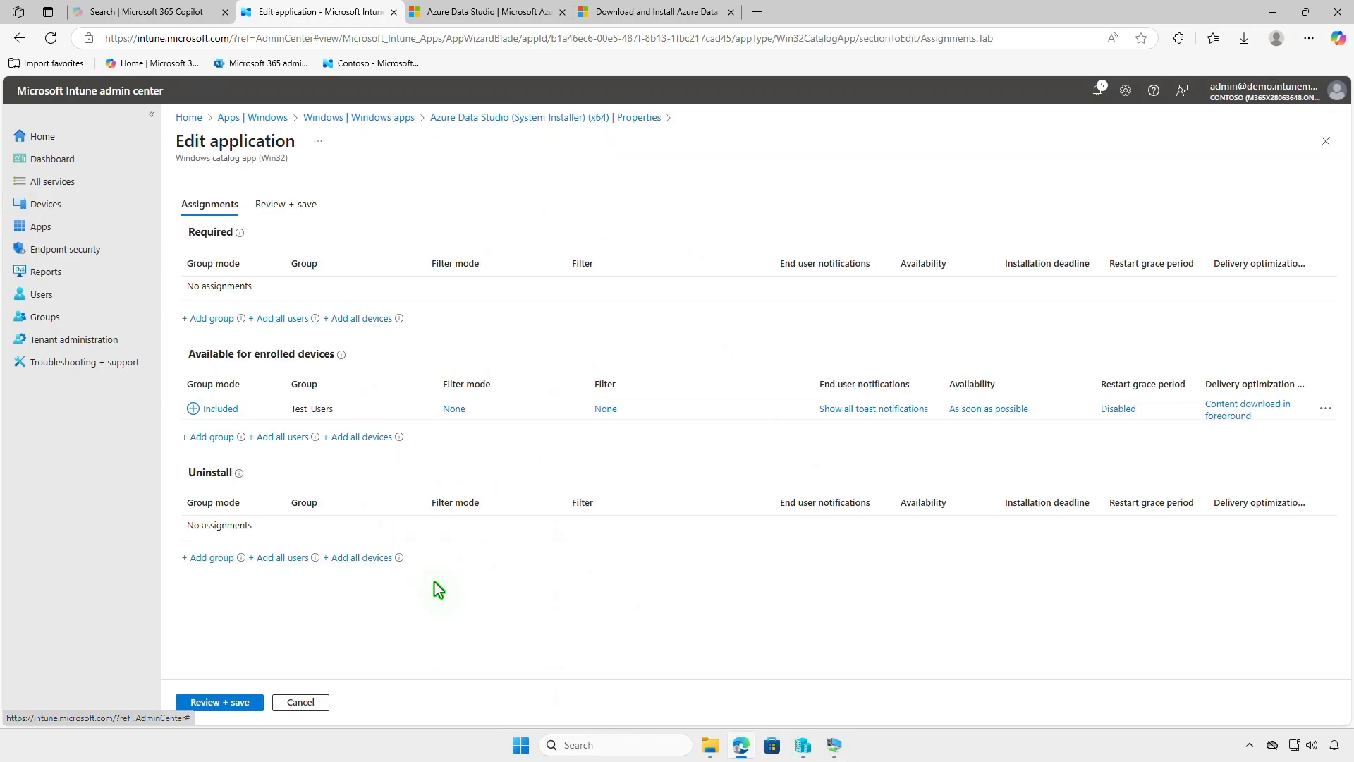
click(1325, 410)
click(1260, 426)
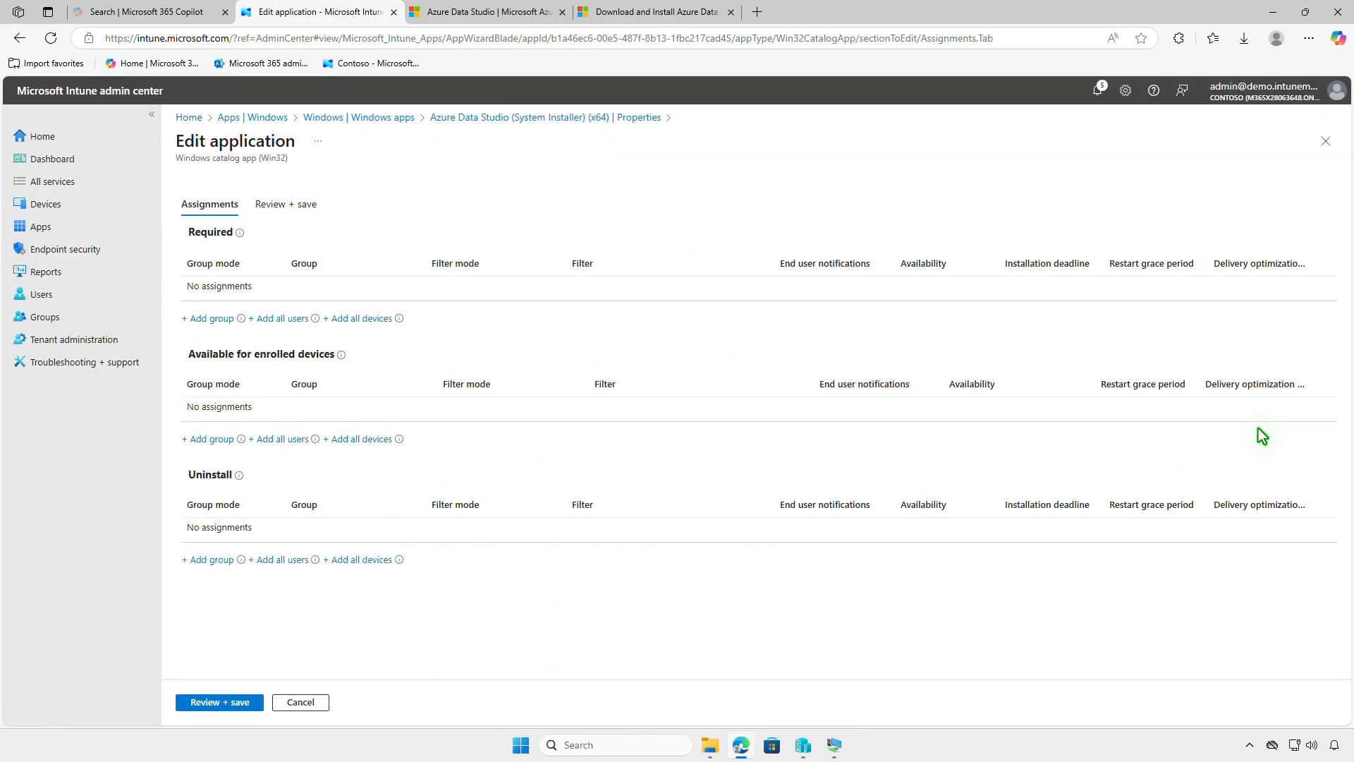
Step: Assign the Test_Devices group under Uninstall for the app, then review and save the assignment changes
click(220, 562)
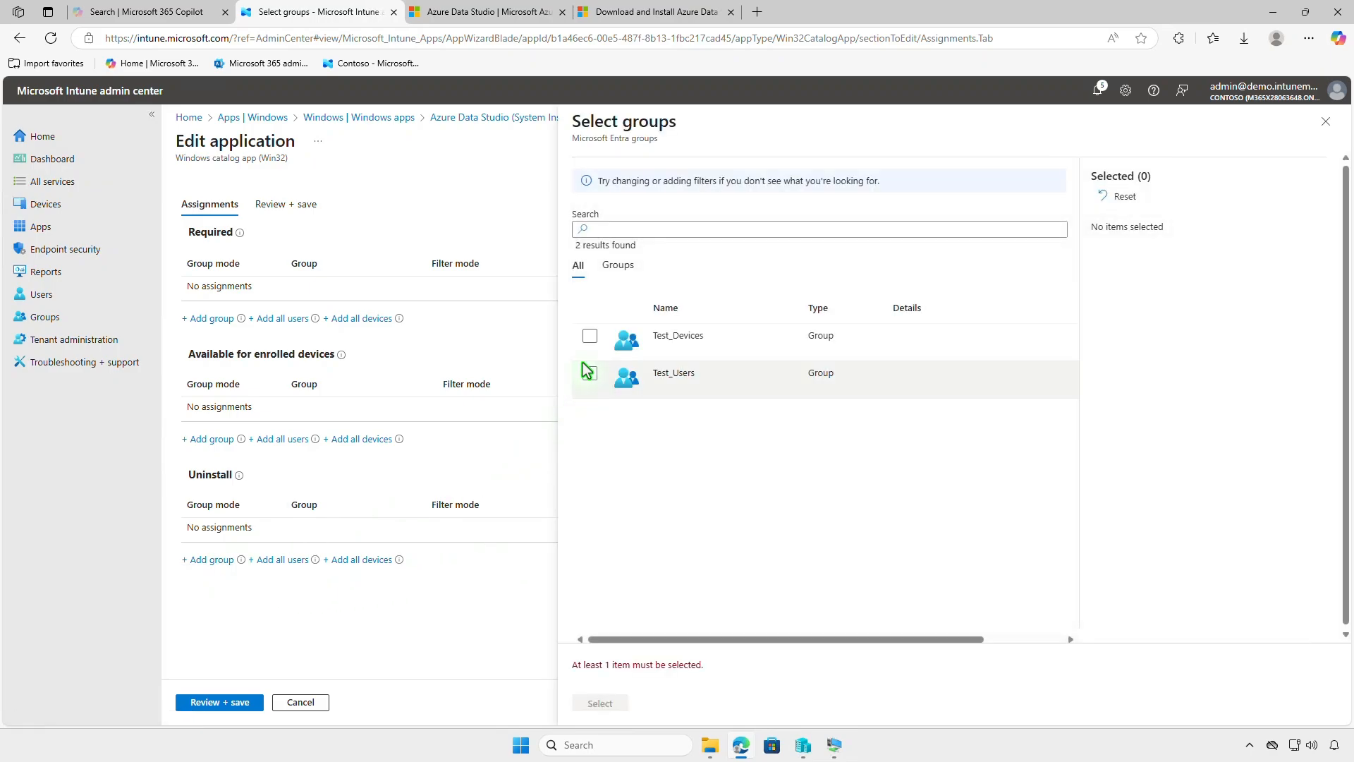
click(590, 337)
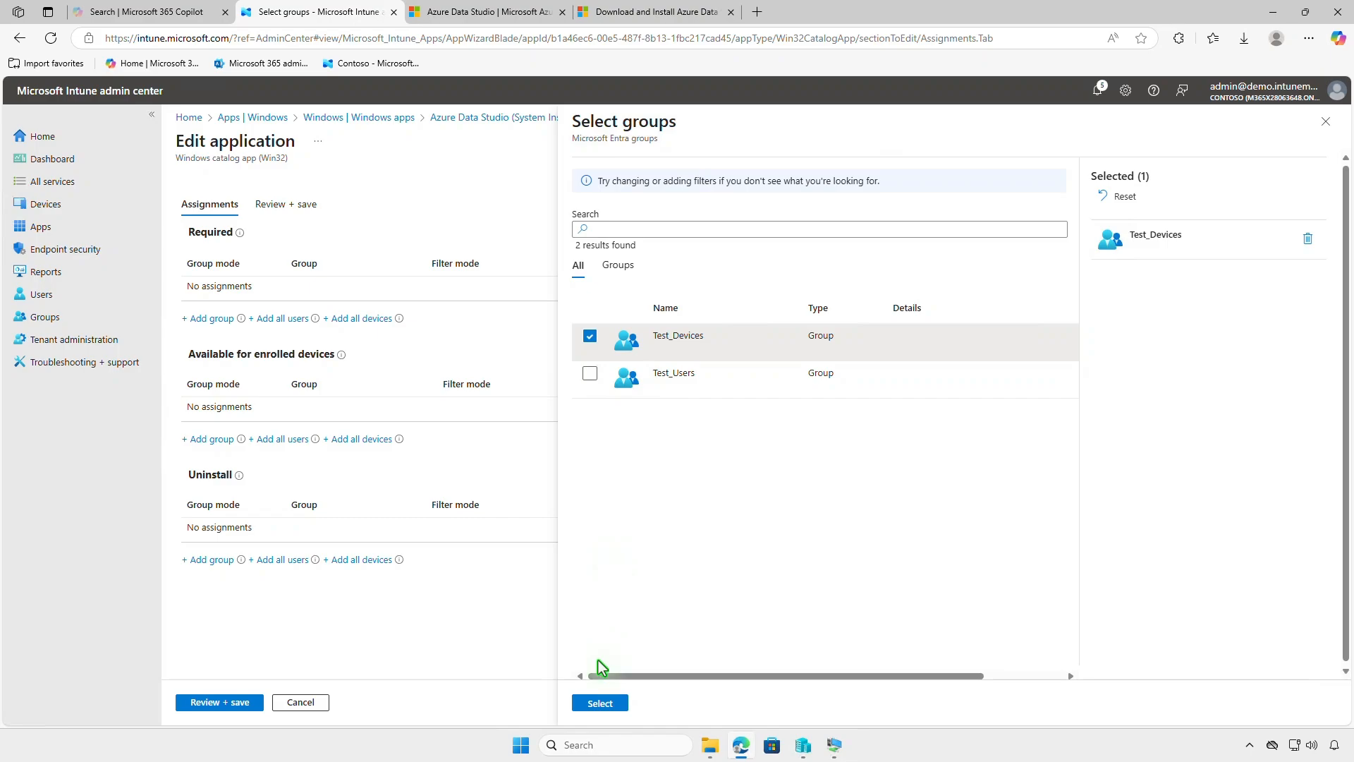
click(598, 704)
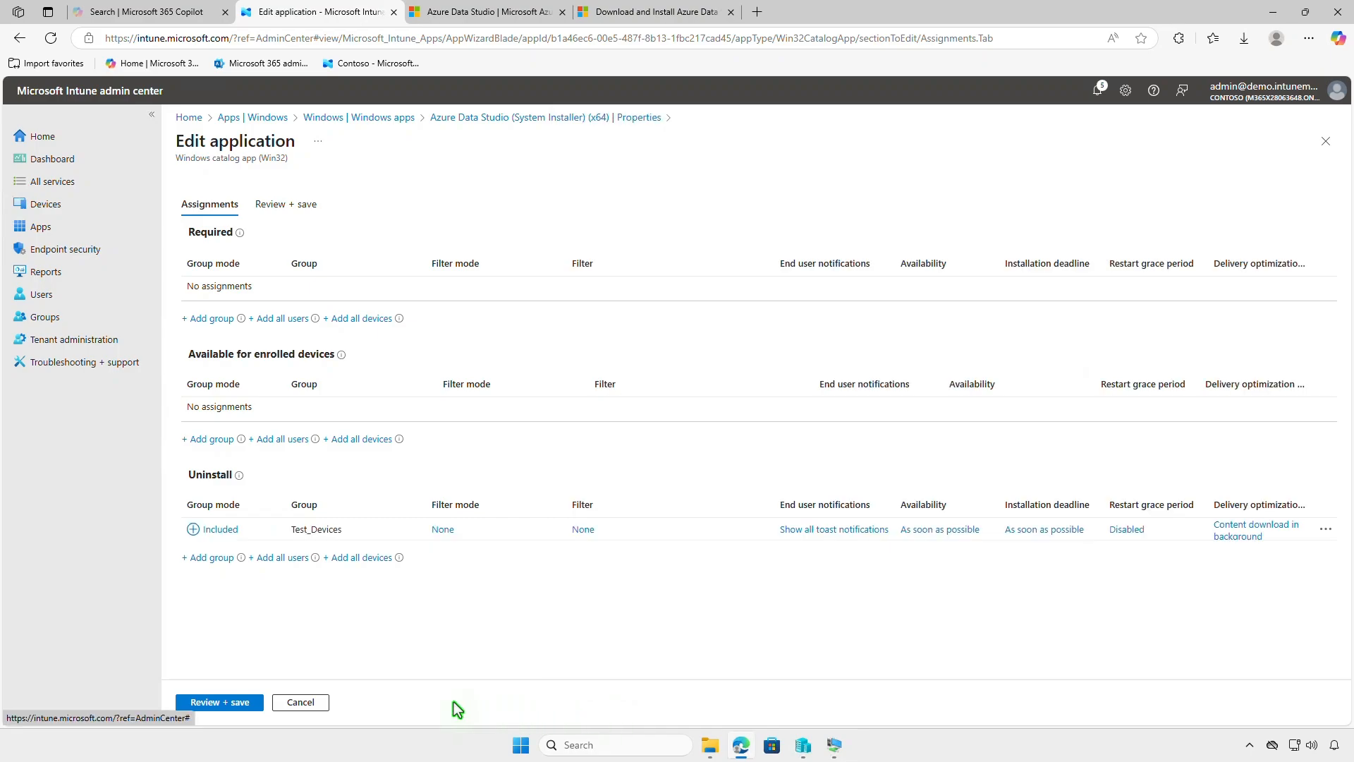
click(209, 701)
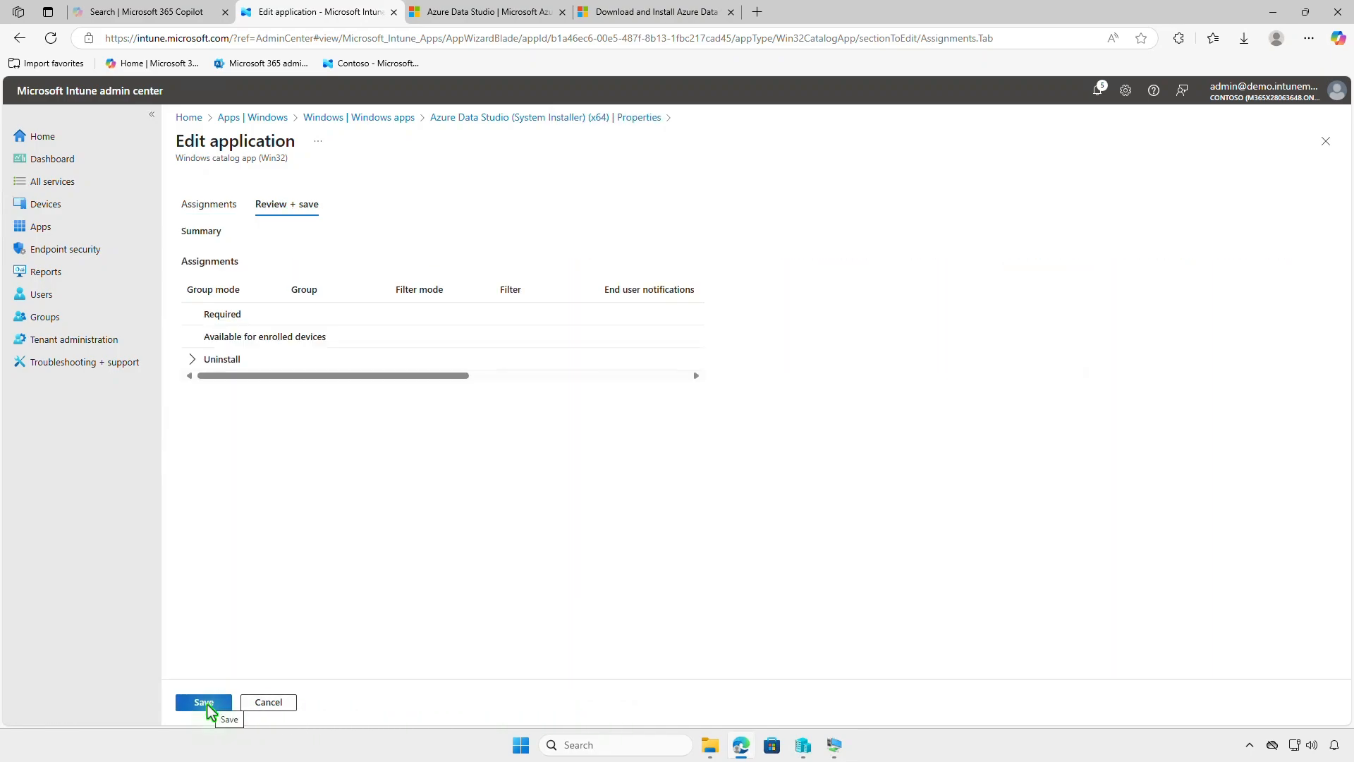
click(204, 702)
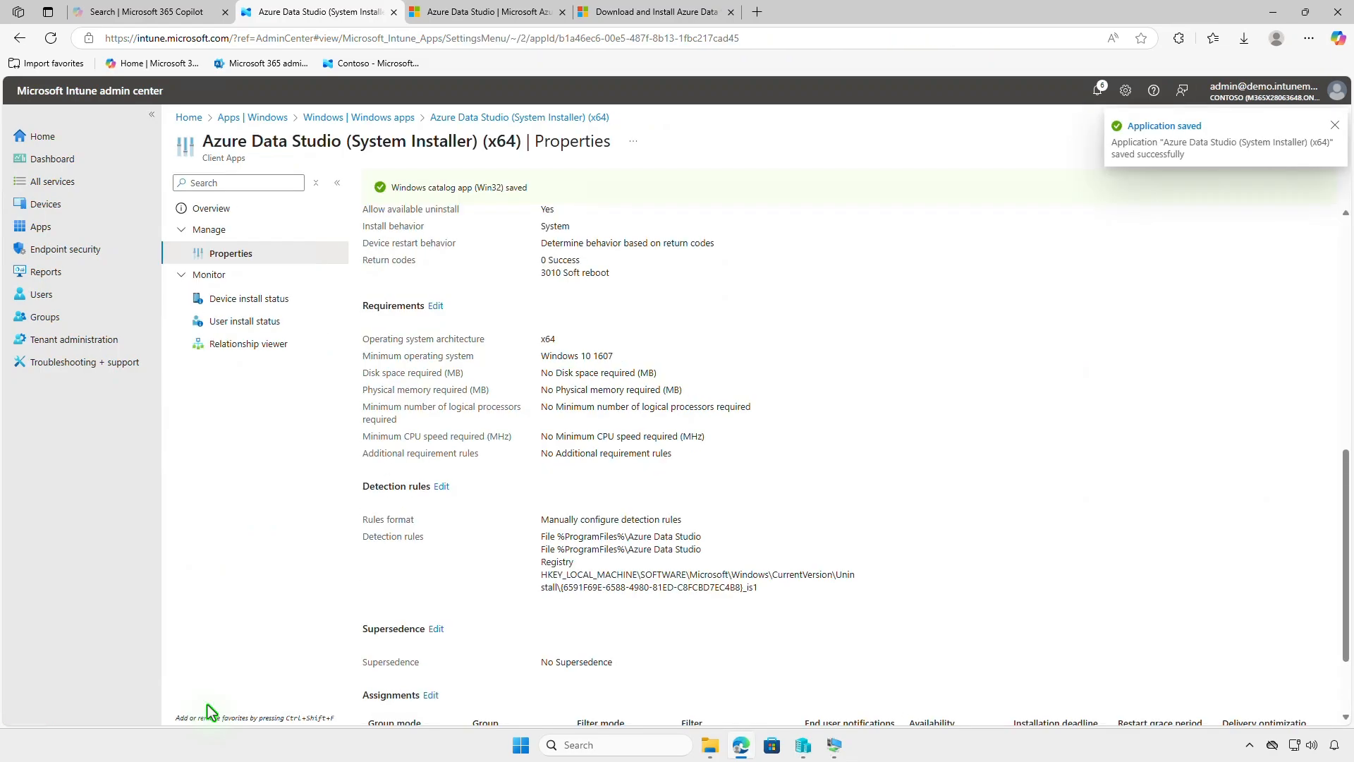
Step: Switch back to the WIN10-CTL virtual machine, sync the device from Company Portal, and check the notifications for the app's uninstallation
click(1271, 13)
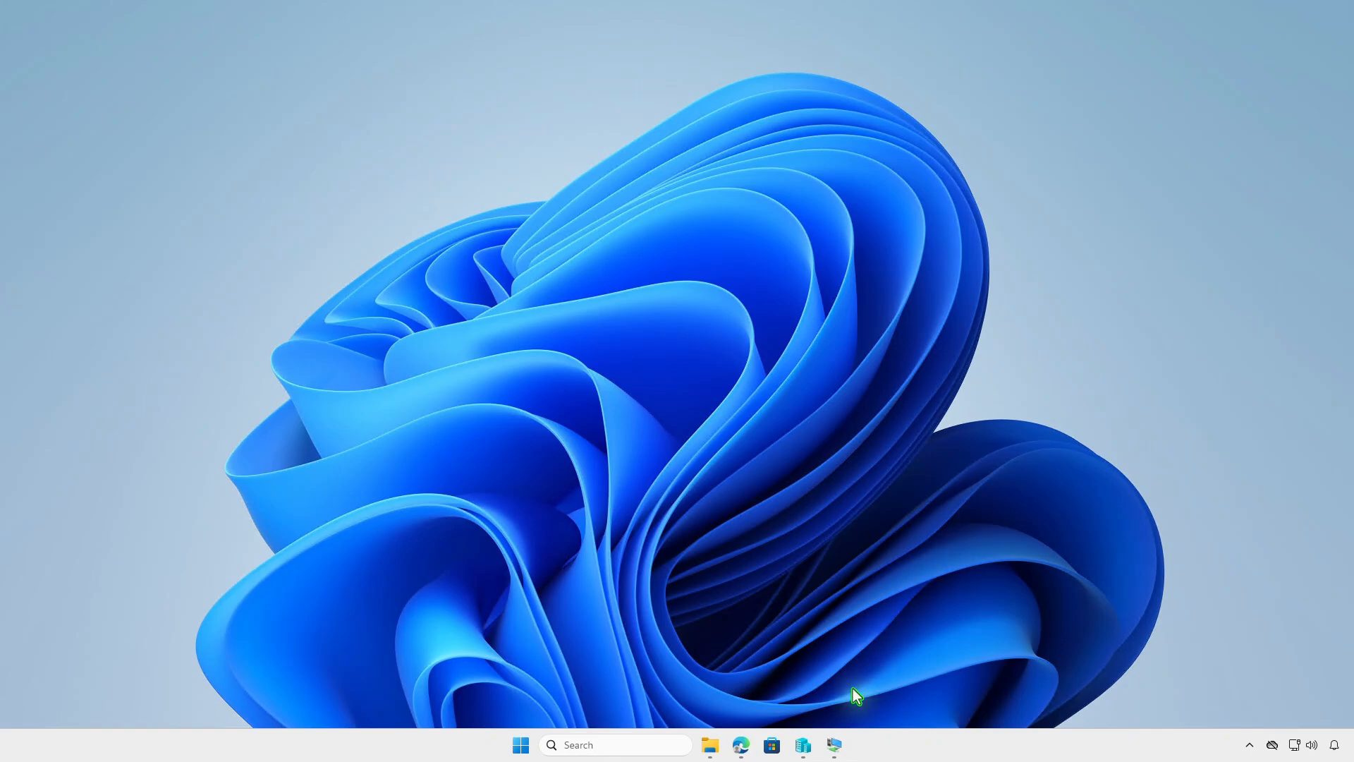
click(836, 746)
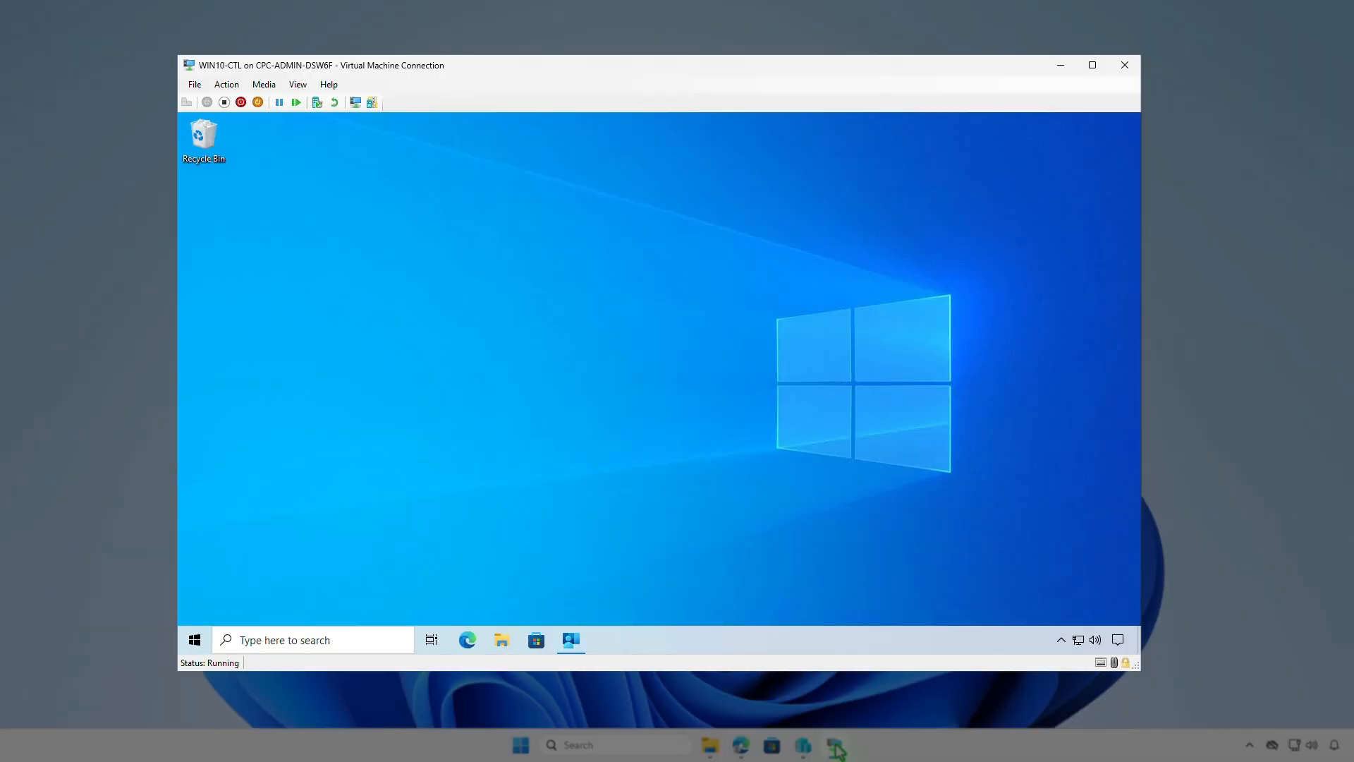
click(573, 646)
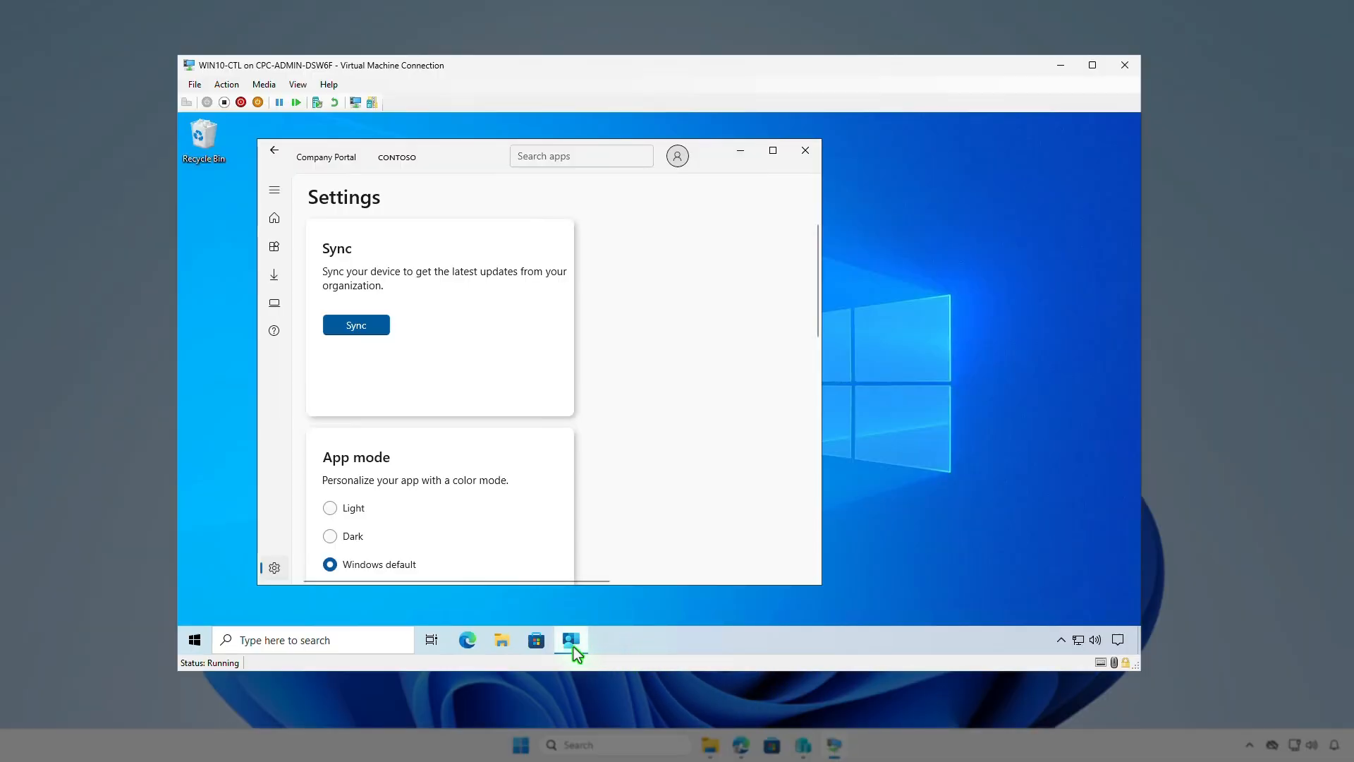
click(373, 329)
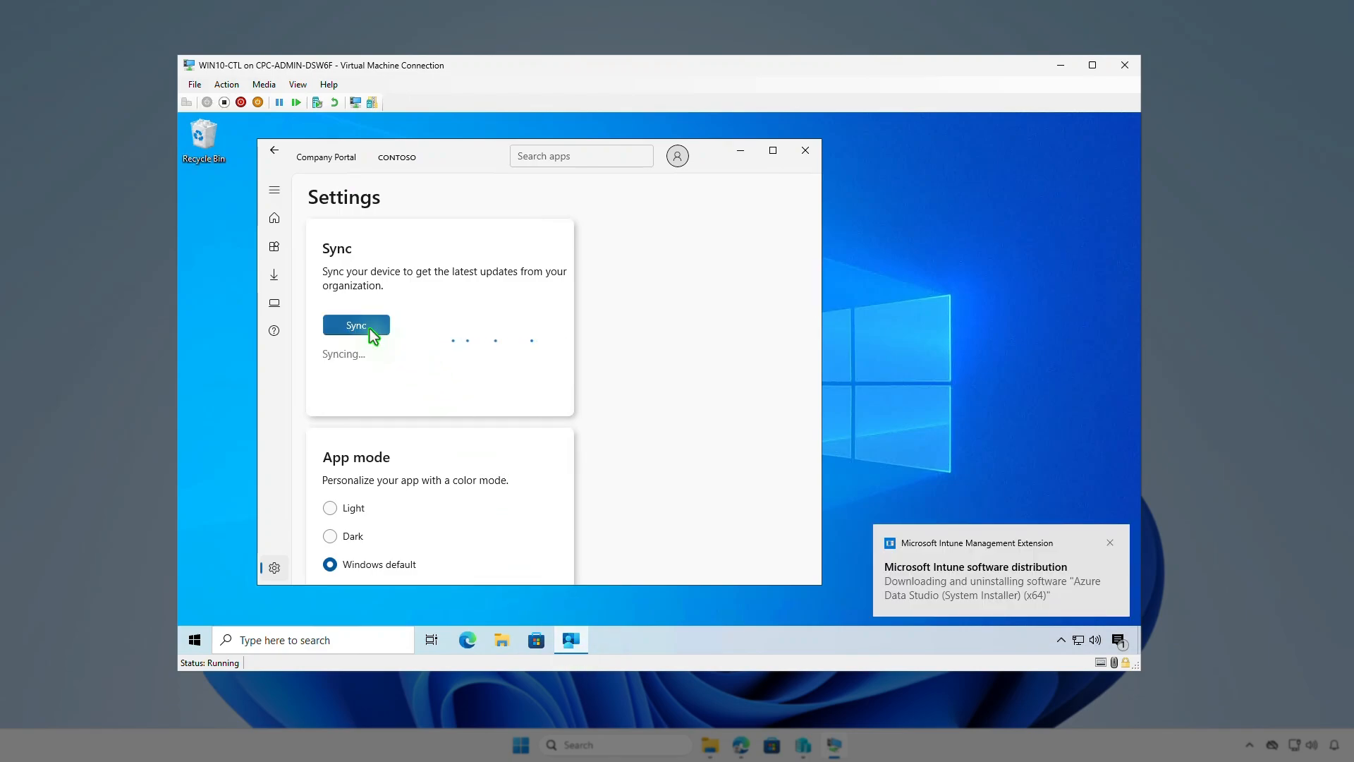
click(1119, 640)
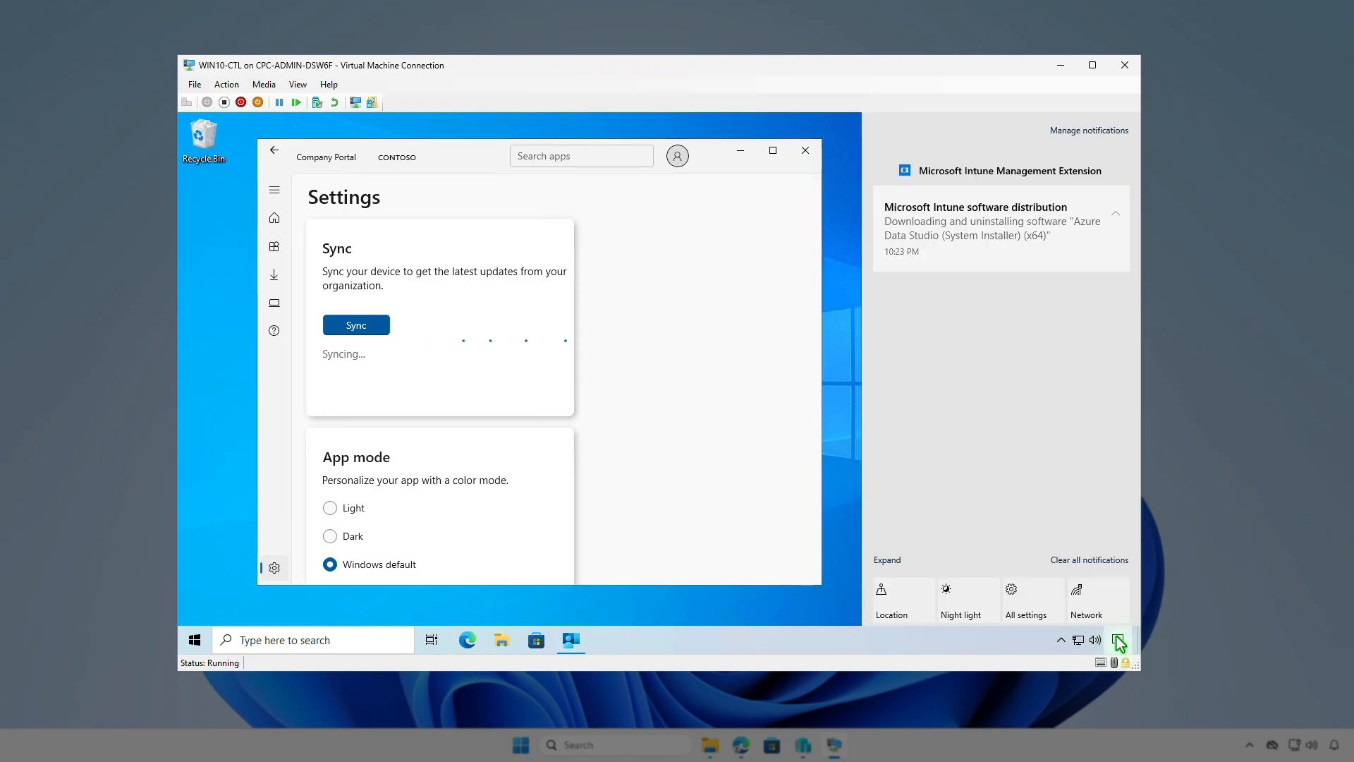